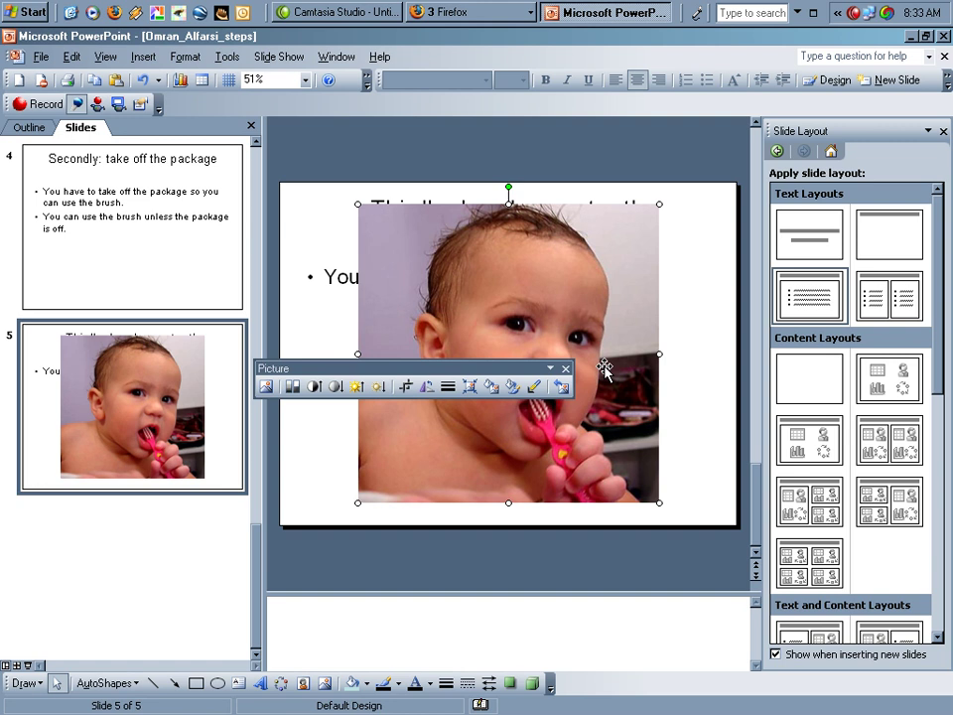
# Dock the Picture toolbar and shrink the slide 5 baby photo to about half size
pyautogui.doubleClick(536, 368)
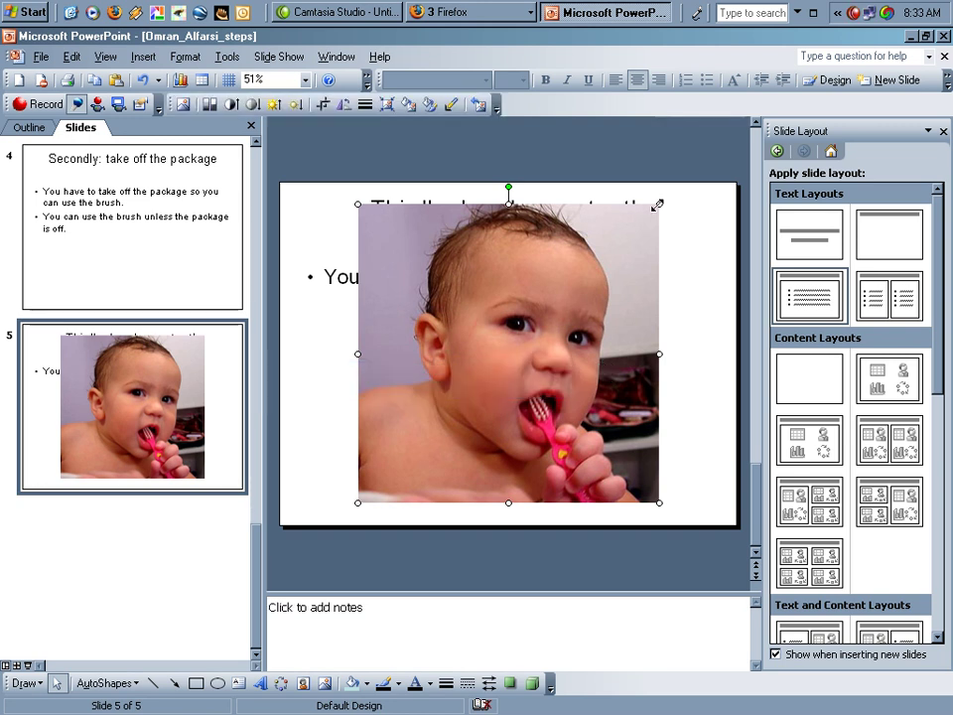
pyautogui.moveTo(657, 204); pyautogui.dragTo(579, 282)
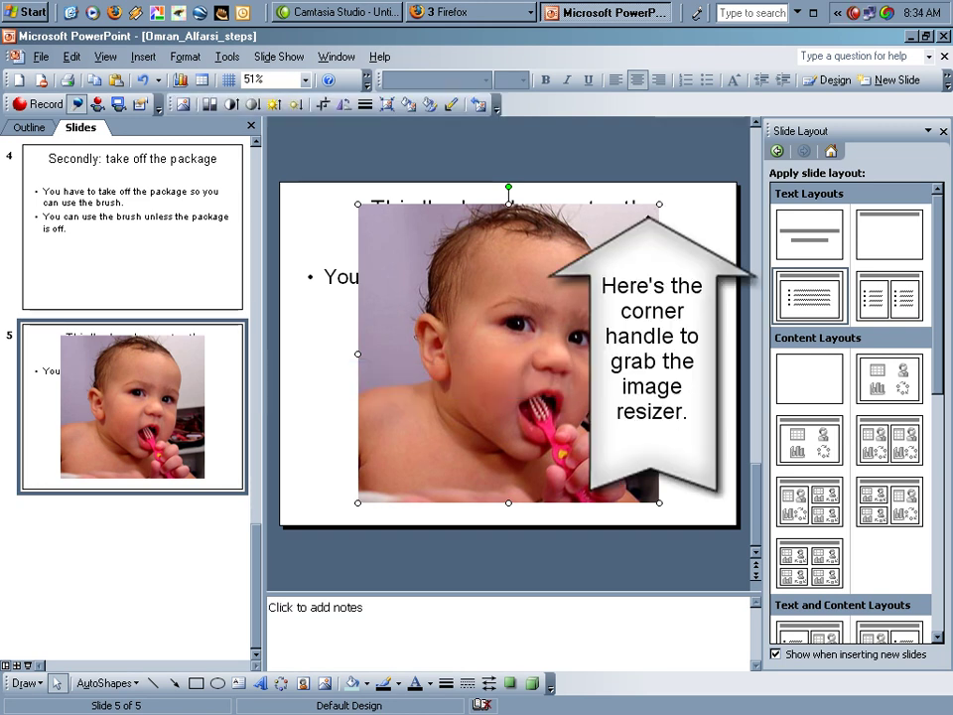
pyautogui.moveTo(582, 282); pyautogui.dragTo(667, 205)
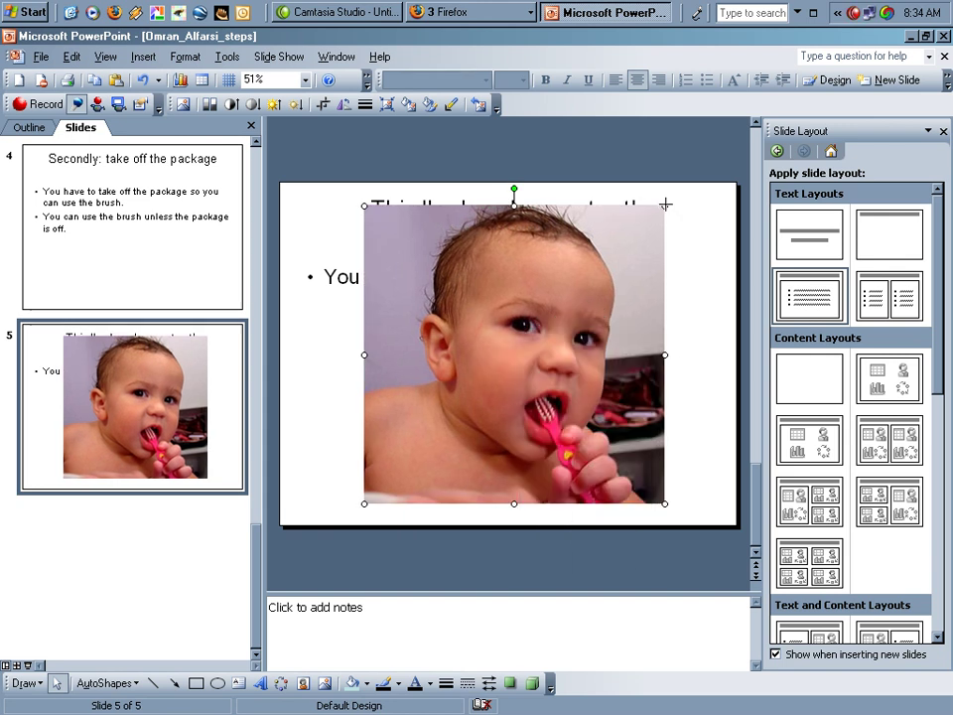
pyautogui.moveTo(513, 205); pyautogui.dragTo(510, 290)
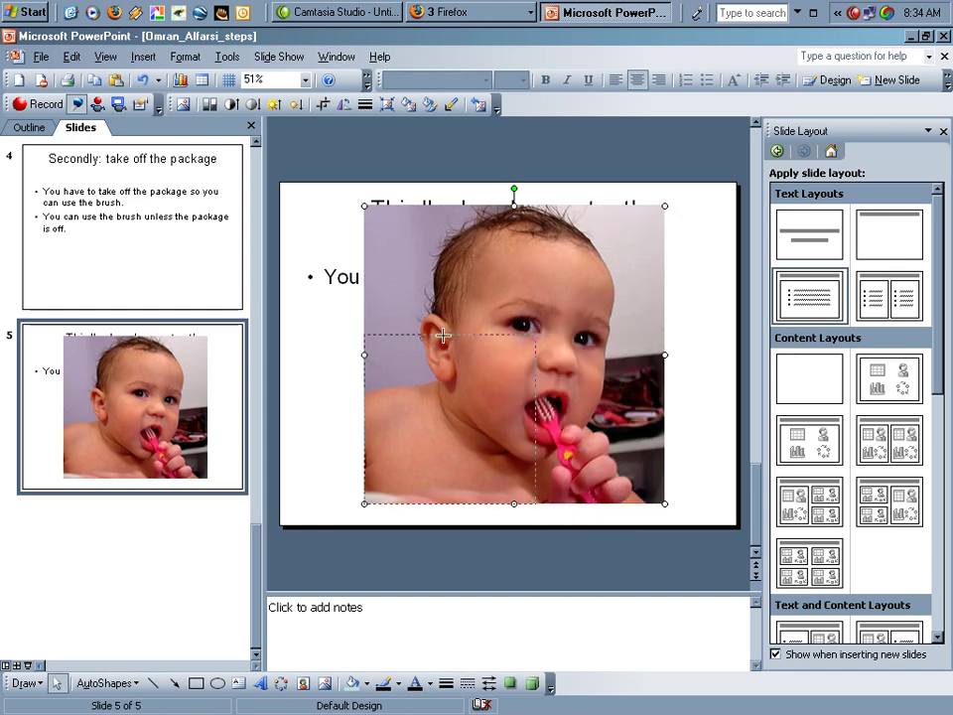
pyautogui.moveTo(511, 290); pyautogui.dragTo(445, 335)
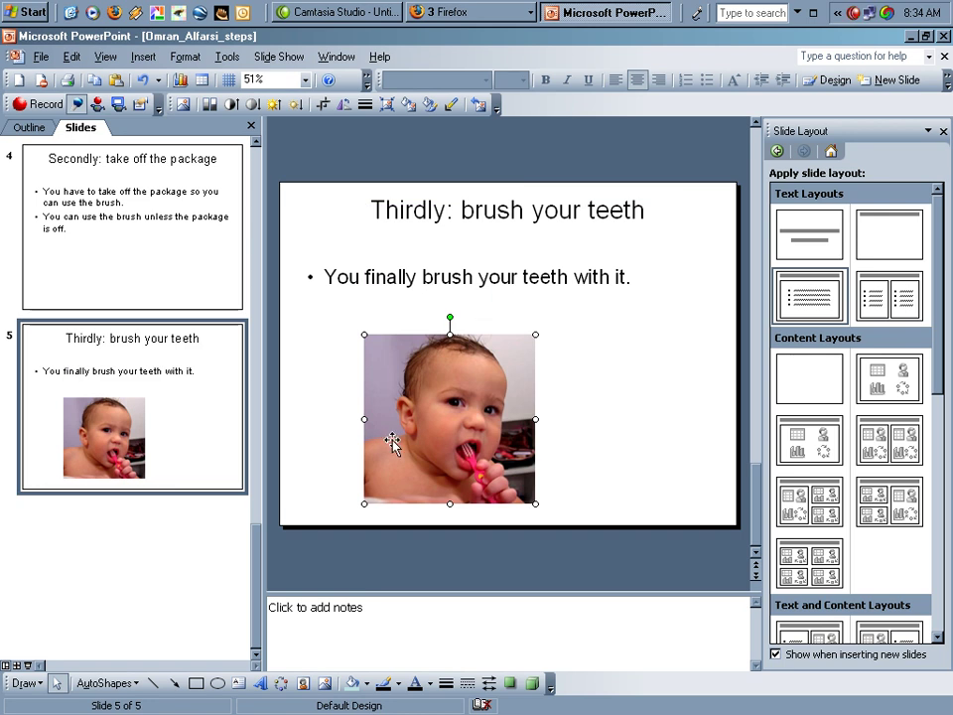
# Centre the shrunken photo under the text and tilt it into a diamond shape
pyautogui.moveTo(444, 410); pyautogui.dragTo(490, 395)
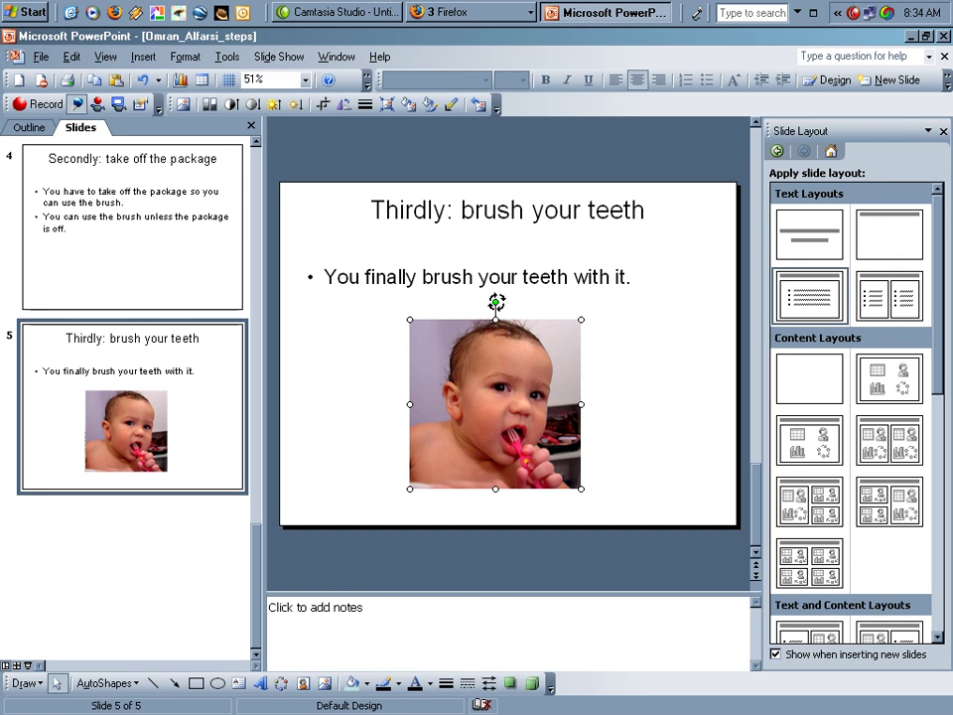
pyautogui.moveTo(496, 302)
pyautogui.mouseDown()
pyautogui.moveTo(568, 326)
pyautogui.moveTo(573, 382)
pyautogui.mouseUp()
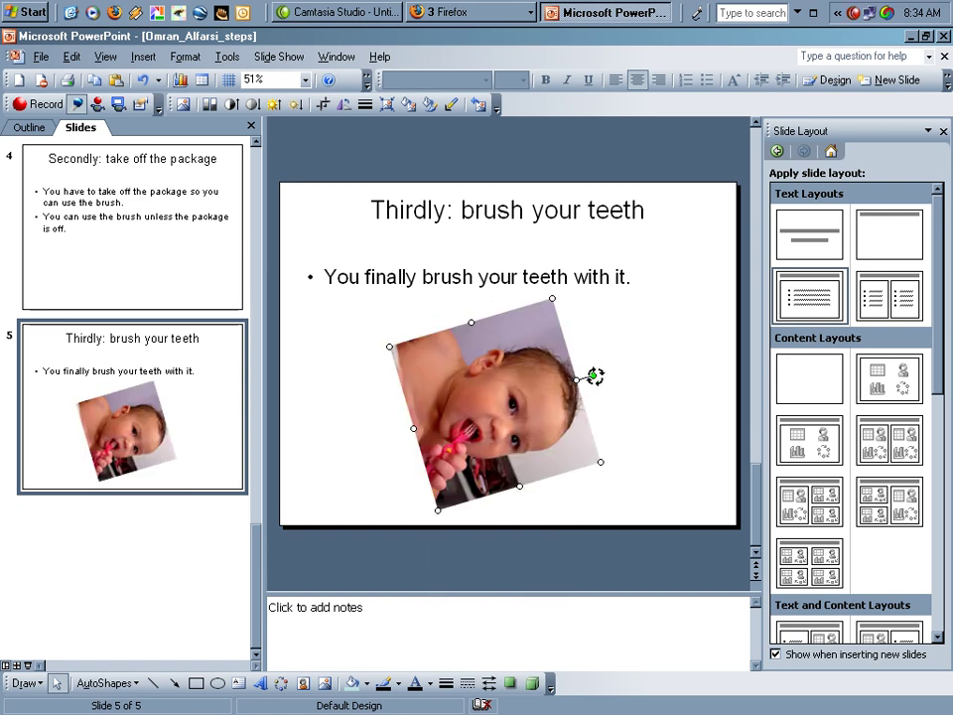
pyautogui.moveTo(589, 362); pyautogui.dragTo(442, 323)
pyautogui.moveTo(442, 322); pyautogui.dragTo(428, 341)
# Rotate the photo 90° left three times and move it up toward the title
pyautogui.click(345, 105)
pyautogui.click(344, 105)
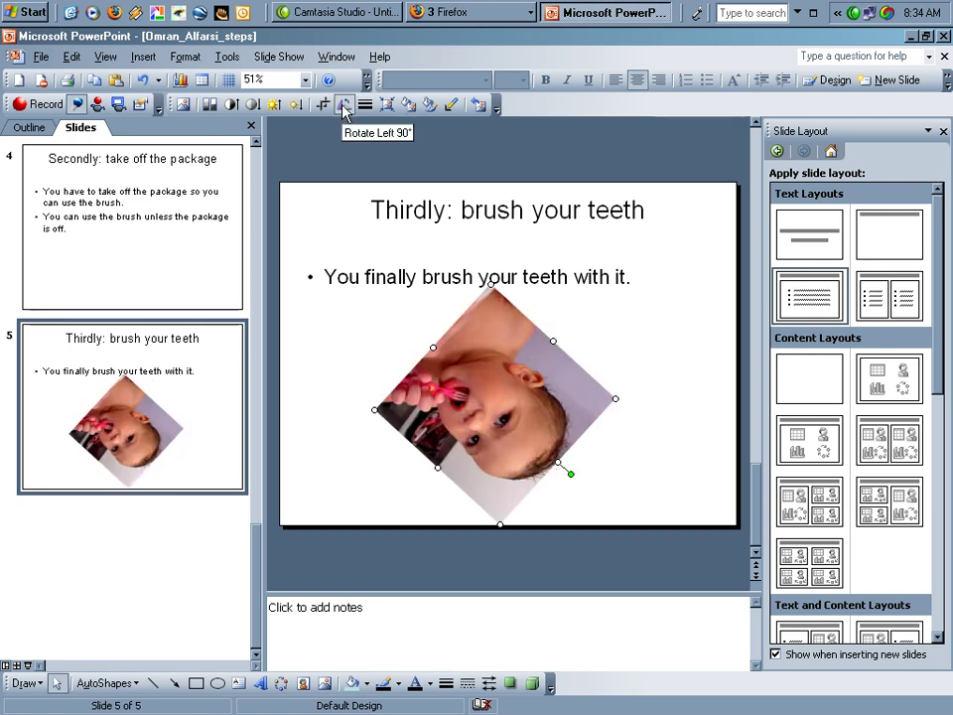
pyautogui.click(344, 105)
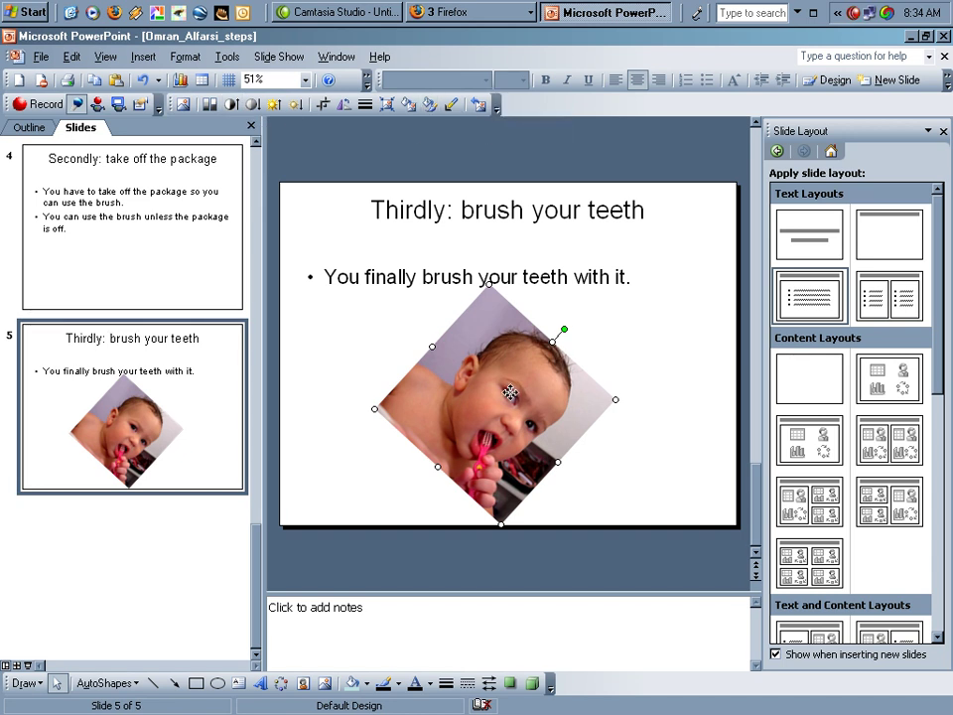
pyautogui.moveTo(509, 392)
pyautogui.mouseDown()
pyautogui.moveTo(495, 310)
pyautogui.moveTo(508, 286)
pyautogui.mouseUp()
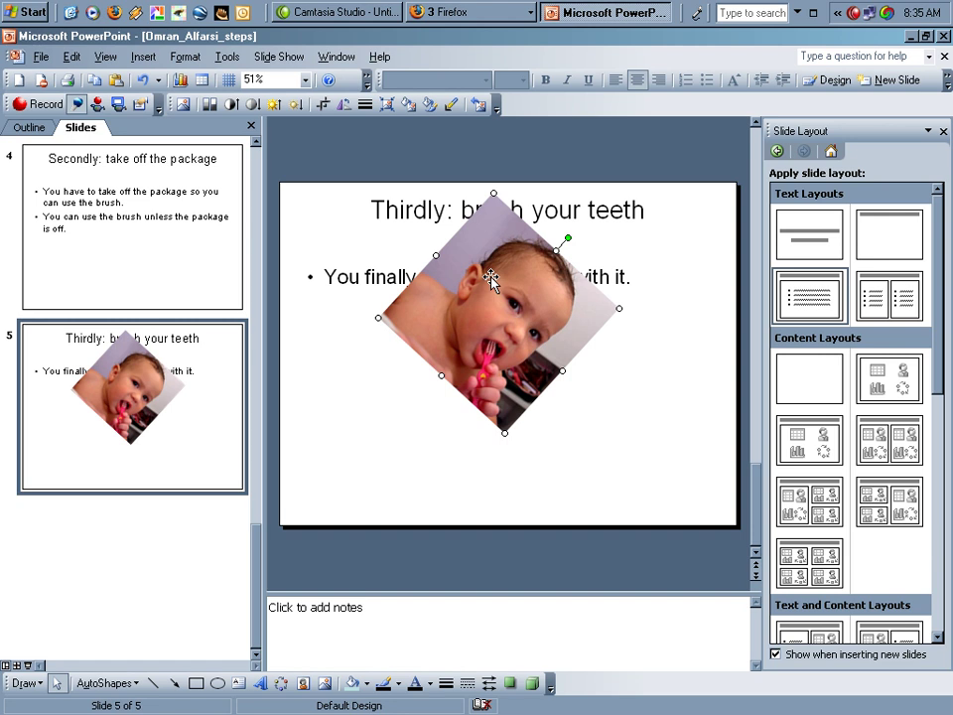
# Send the diamond photo backward behind the slide text with Order > Send Backward
pyautogui.rightClick(492, 278)
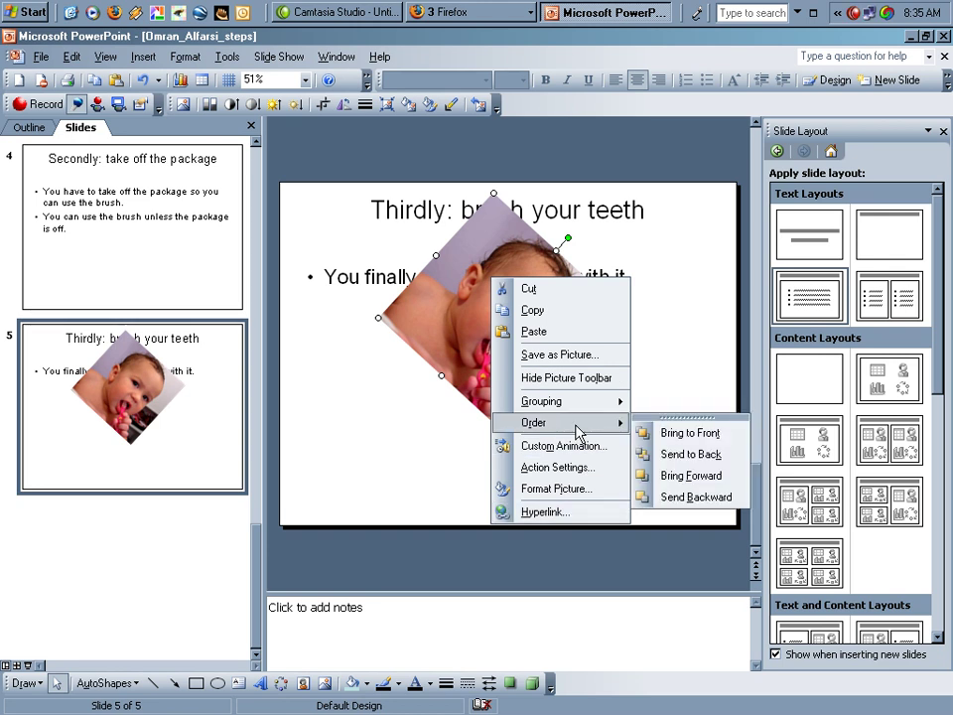
pyautogui.moveTo(555, 422)
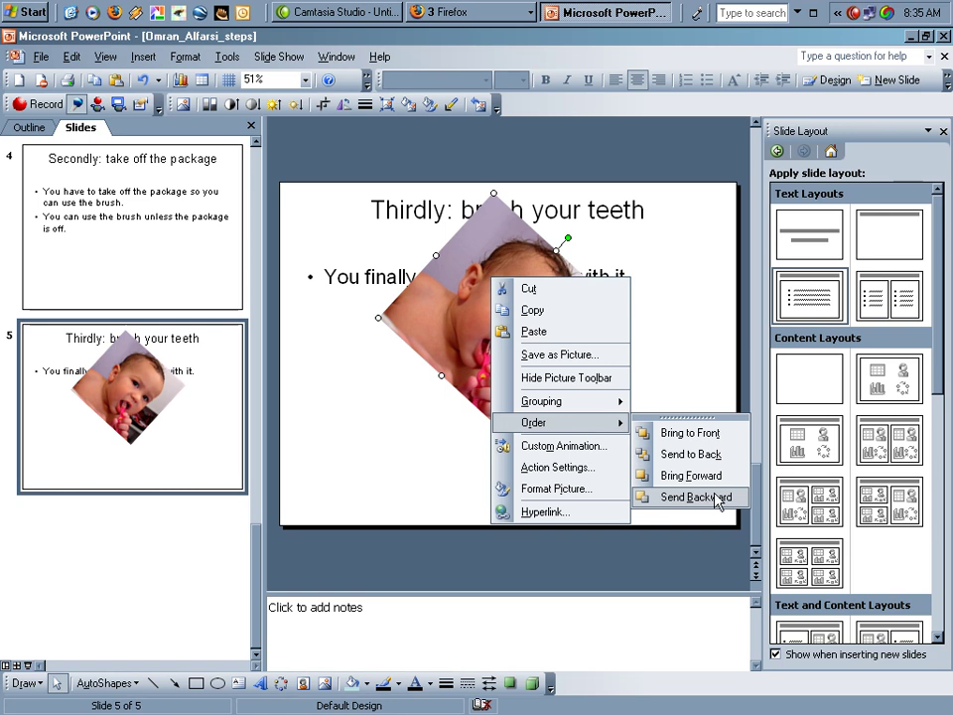
pyautogui.click(714, 456)
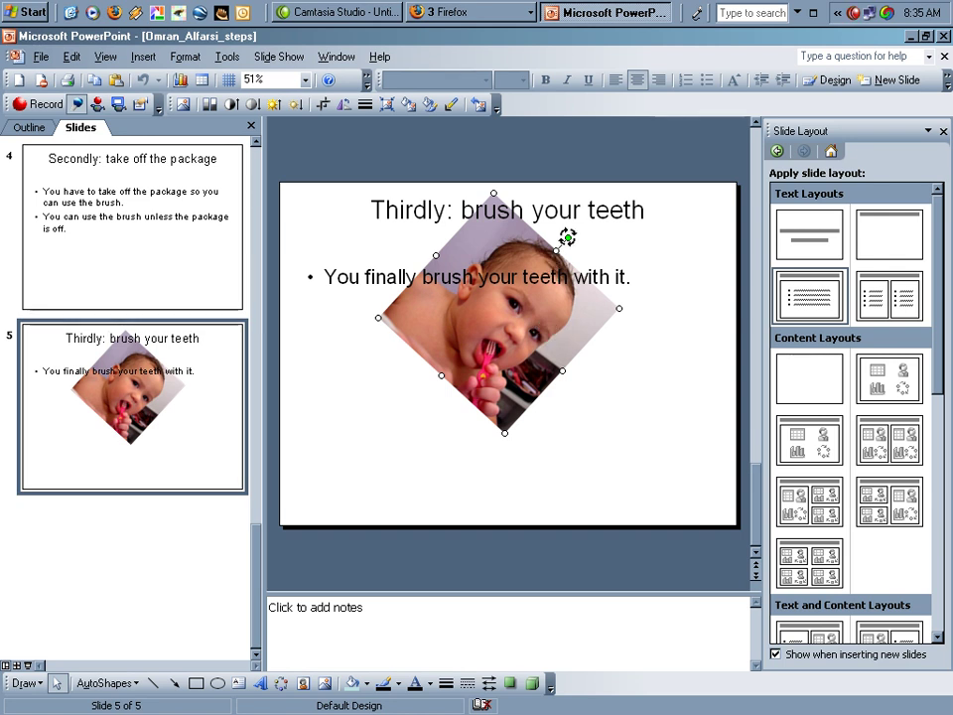
# Rotate the photo upright and stretch its edges to all four edges of slide 5
pyautogui.moveTo(568, 236); pyautogui.dragTo(499, 203)
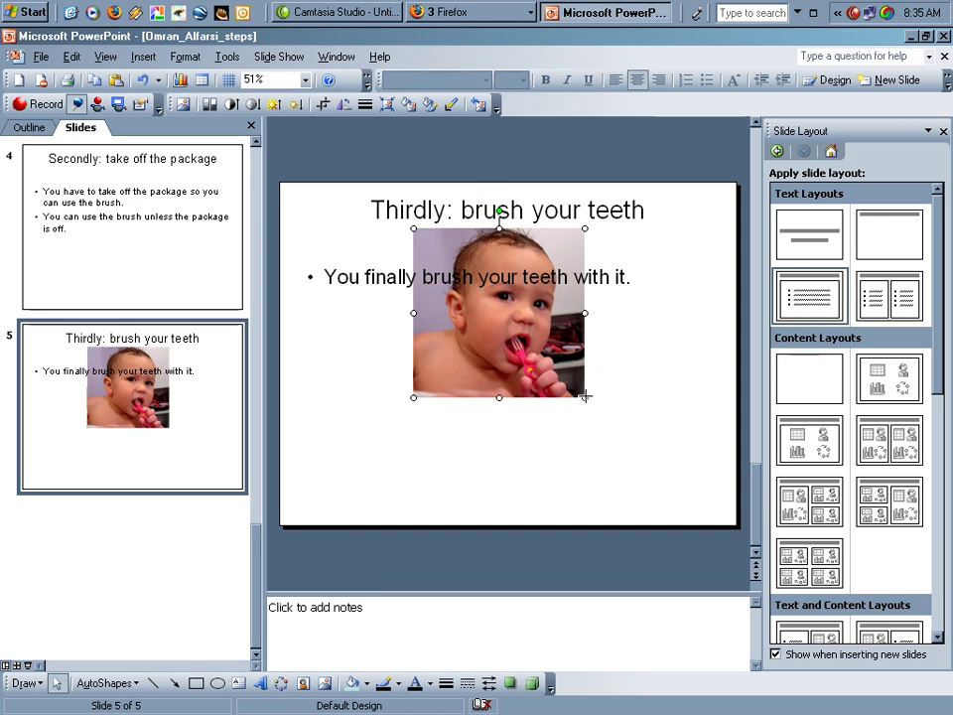
pyautogui.moveTo(584, 396)
pyautogui.mouseDown()
pyautogui.moveTo(729, 487)
pyautogui.moveTo(701, 493)
pyautogui.mouseUp()
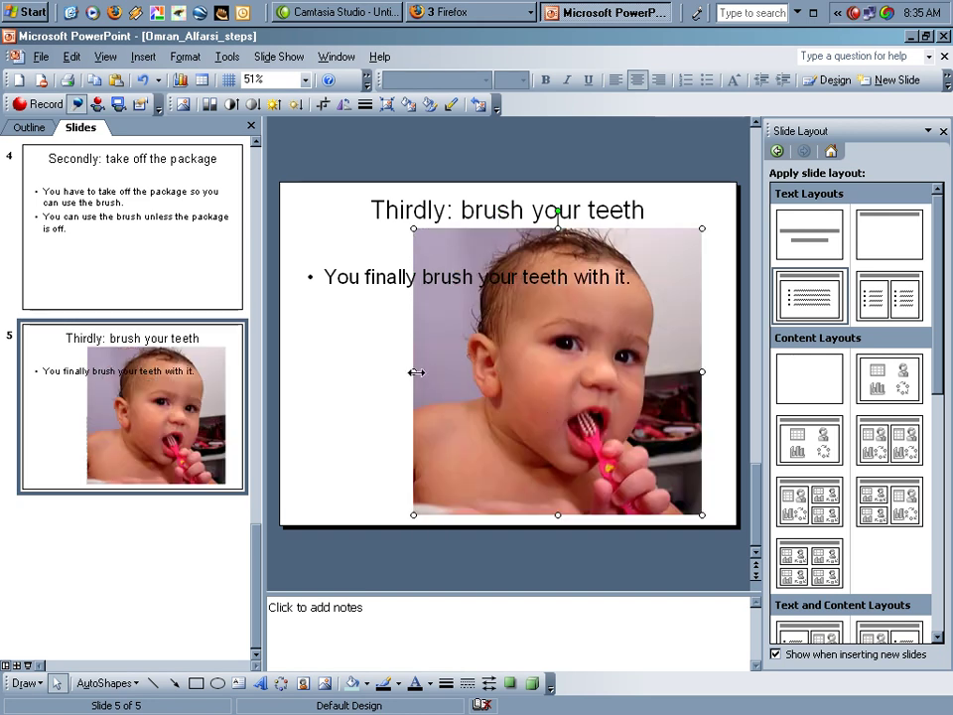
pyautogui.moveTo(416, 371); pyautogui.dragTo(279, 355)
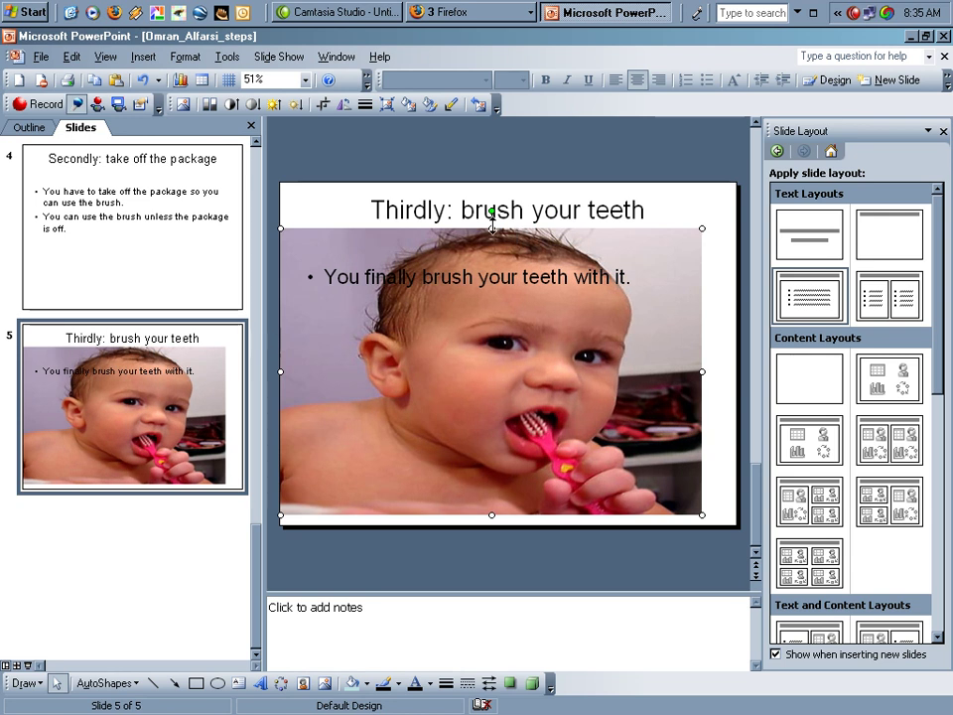
pyautogui.moveTo(491, 227); pyautogui.dragTo(491, 182)
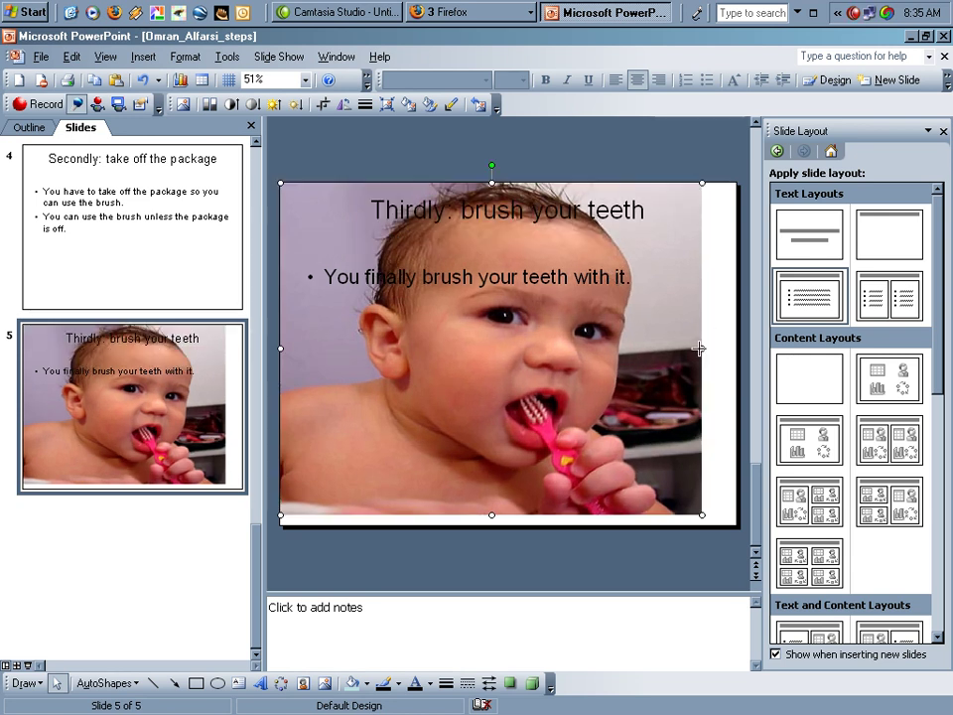
pyautogui.moveTo(699, 348); pyautogui.dragTo(736, 349)
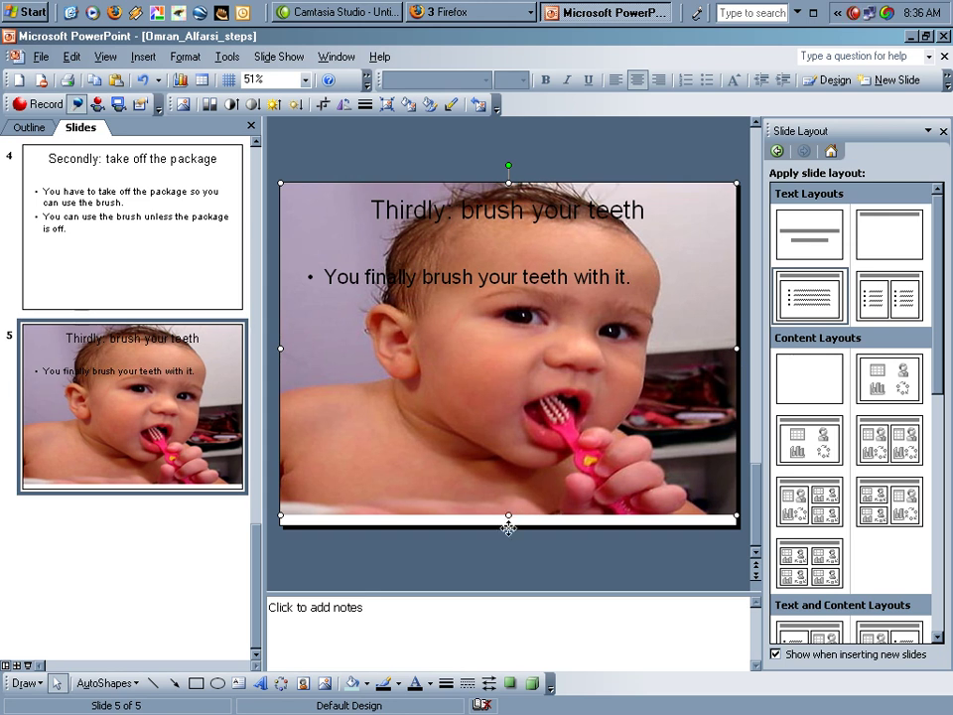
pyautogui.moveTo(507, 527); pyautogui.dragTo(507, 537)
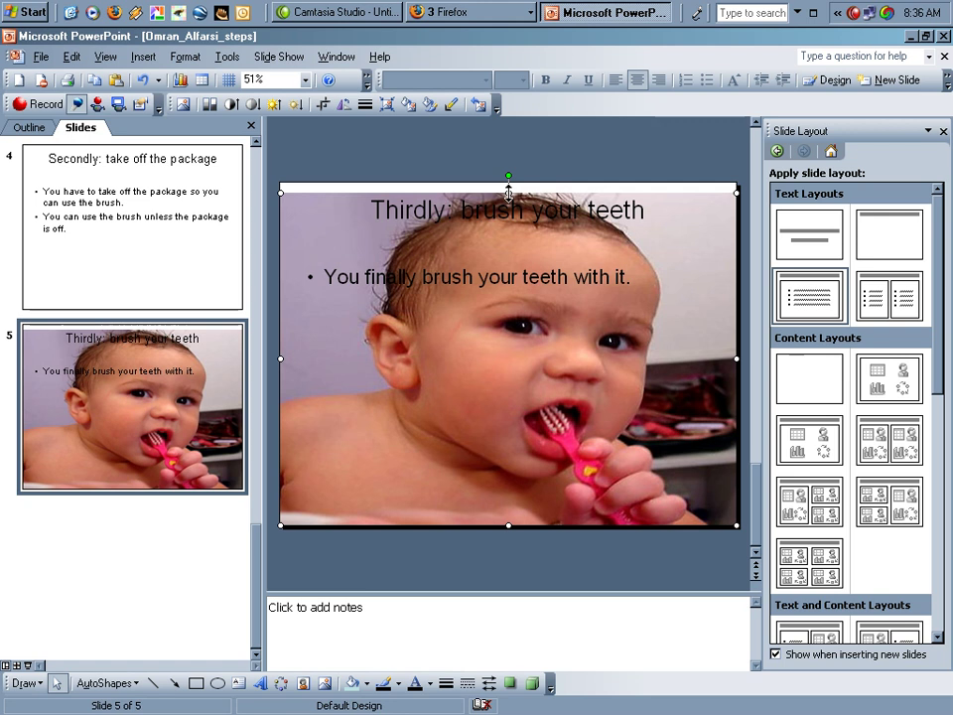
pyautogui.moveTo(507, 190); pyautogui.dragTo(507, 183)
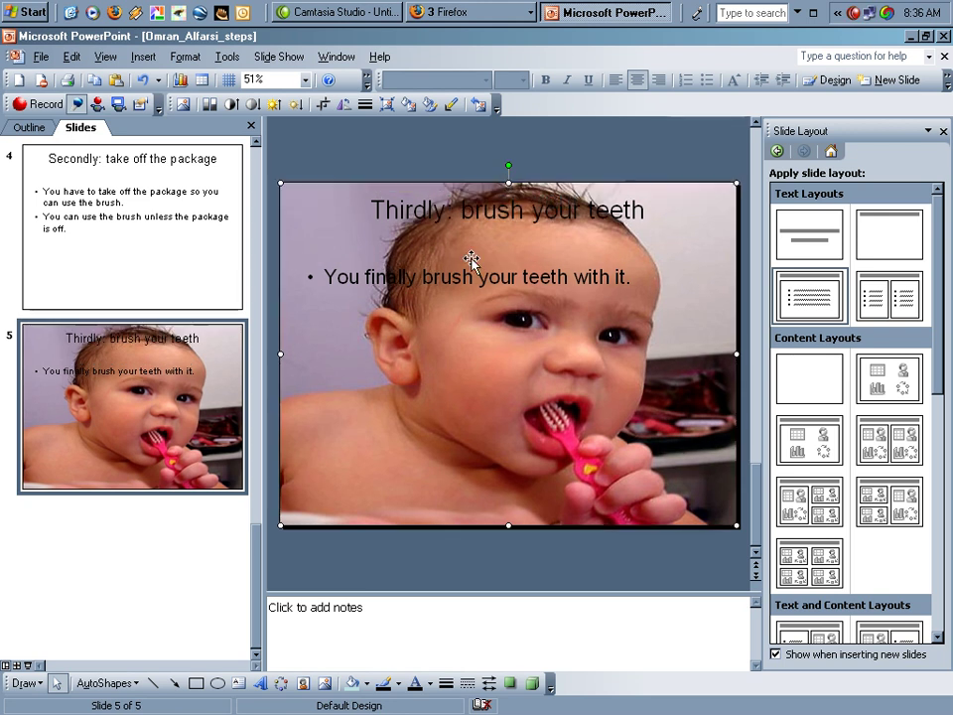
# Deselect the photo, go to slide 4 and bring up its background Fill Effects
pyautogui.click(507, 573)
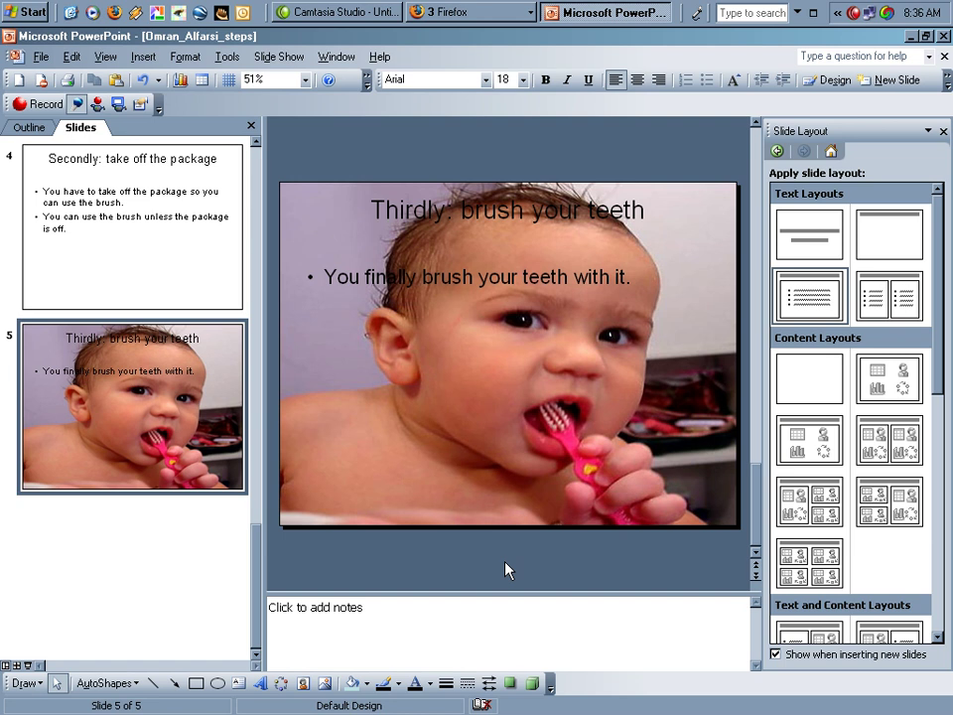
pyautogui.click(128, 255)
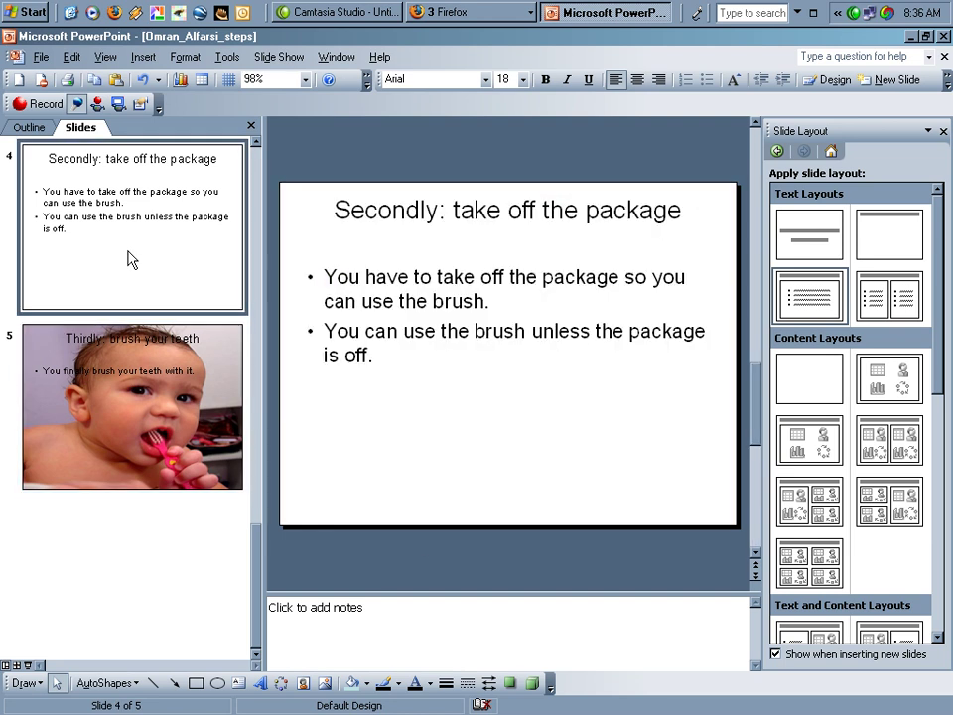
pyautogui.rightClick(411, 403)
pyautogui.click(459, 568)
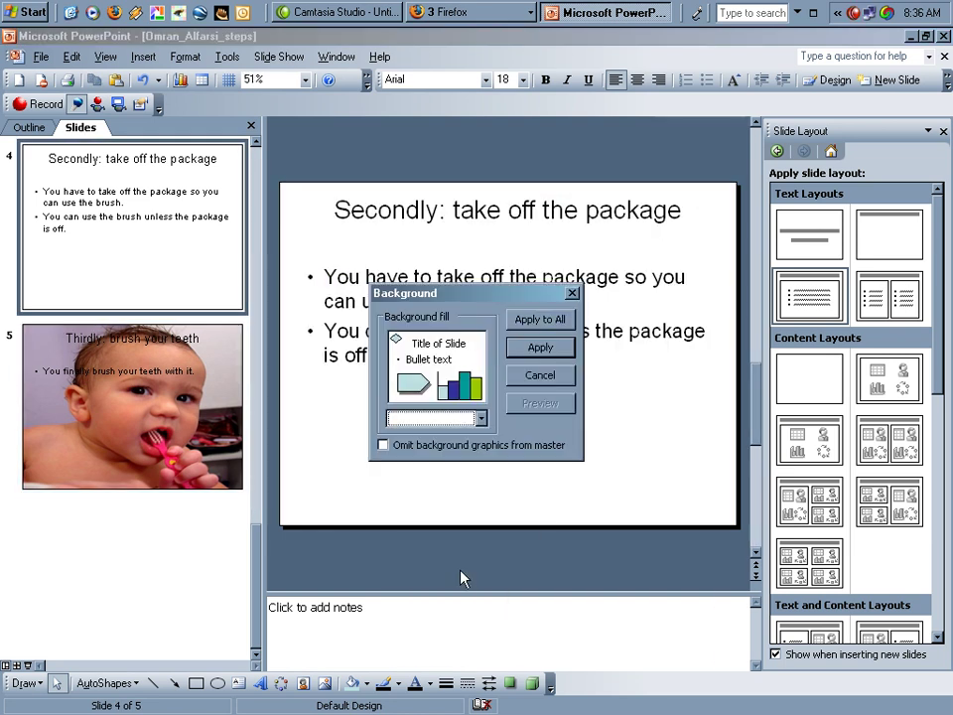
pyautogui.click(481, 423)
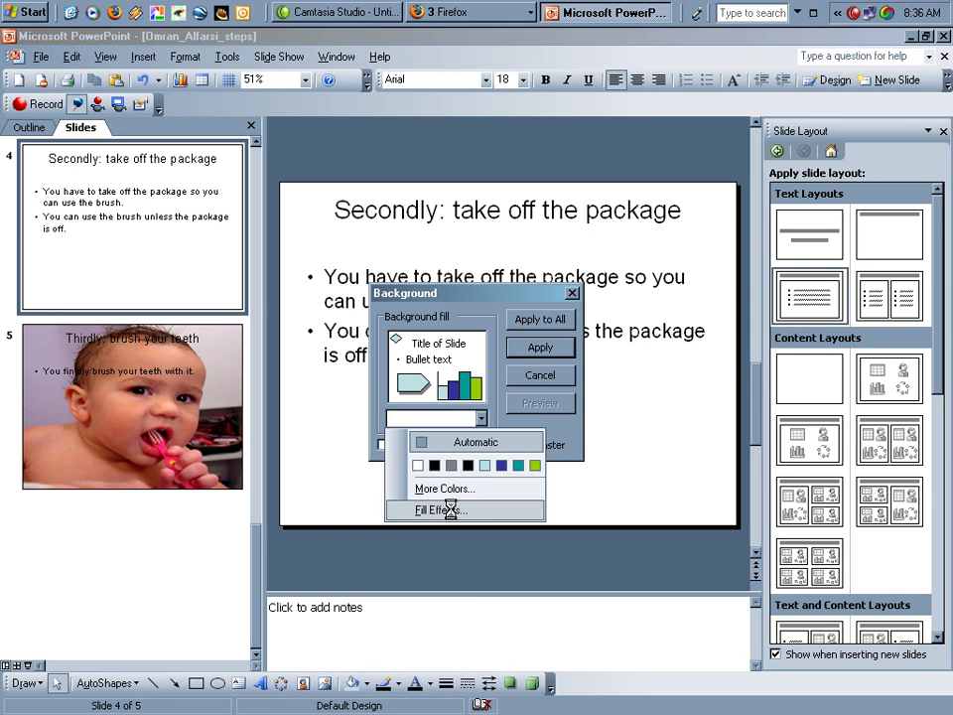
pyautogui.click(429, 508)
# Pick the brushing_teeth picture as the fill and apply it to slide 4
pyautogui.click(493, 188)
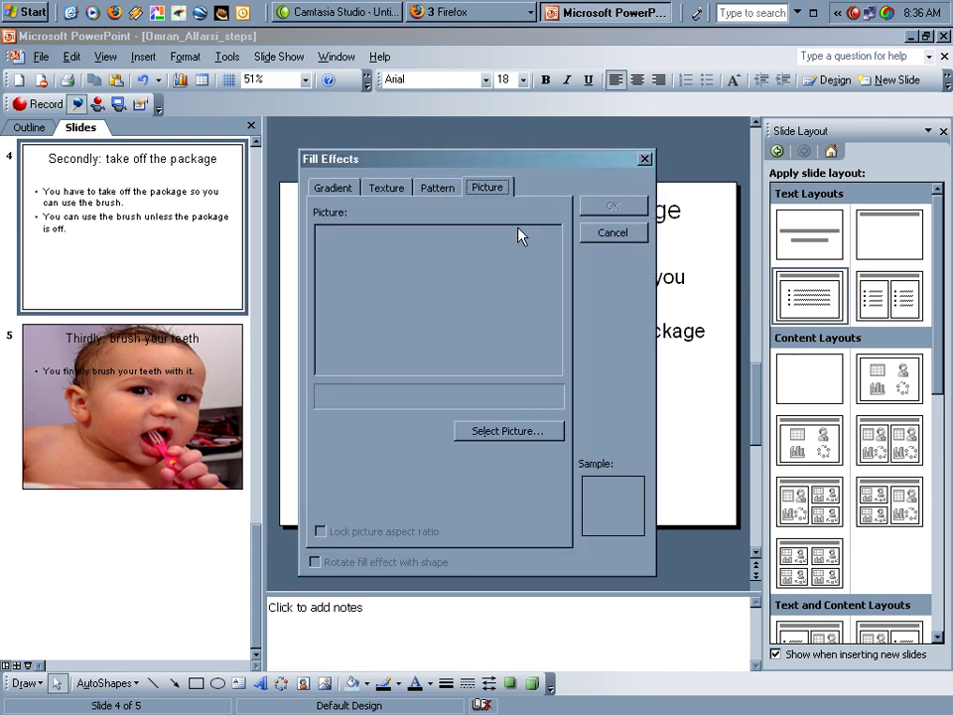
pyautogui.click(504, 431)
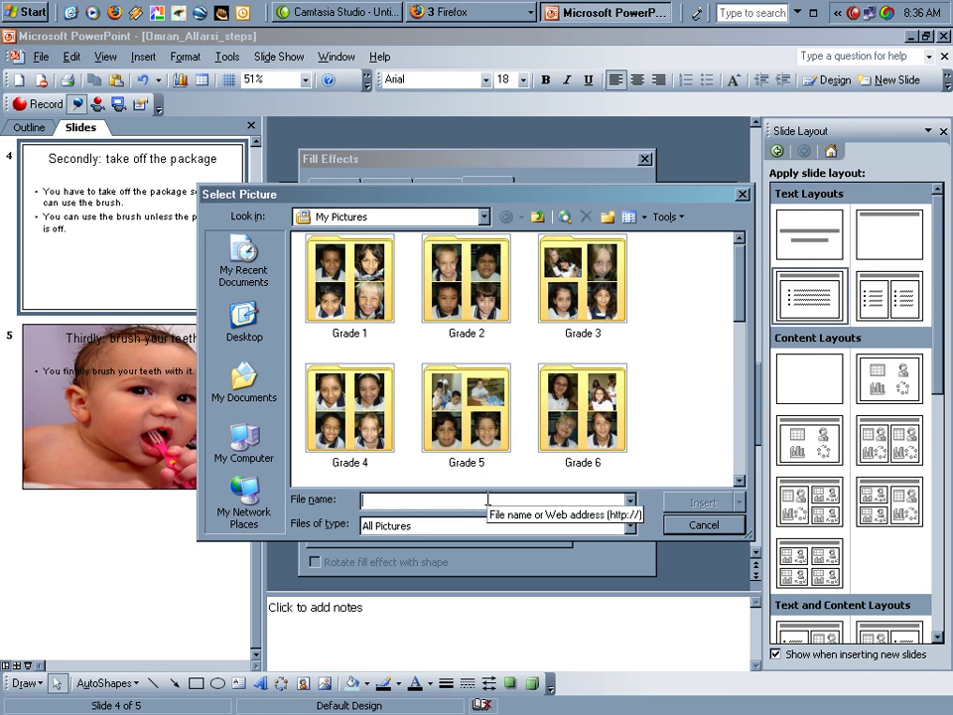
pyautogui.hotkey('ctrl', 'v')
pyautogui.click(703, 504)
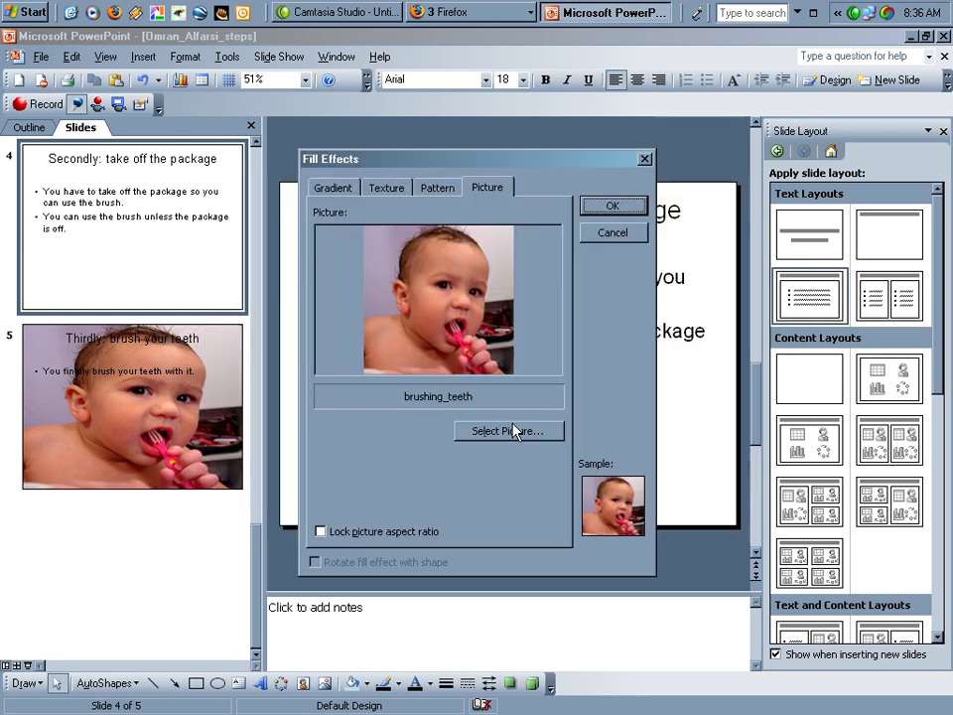
pyautogui.click(623, 206)
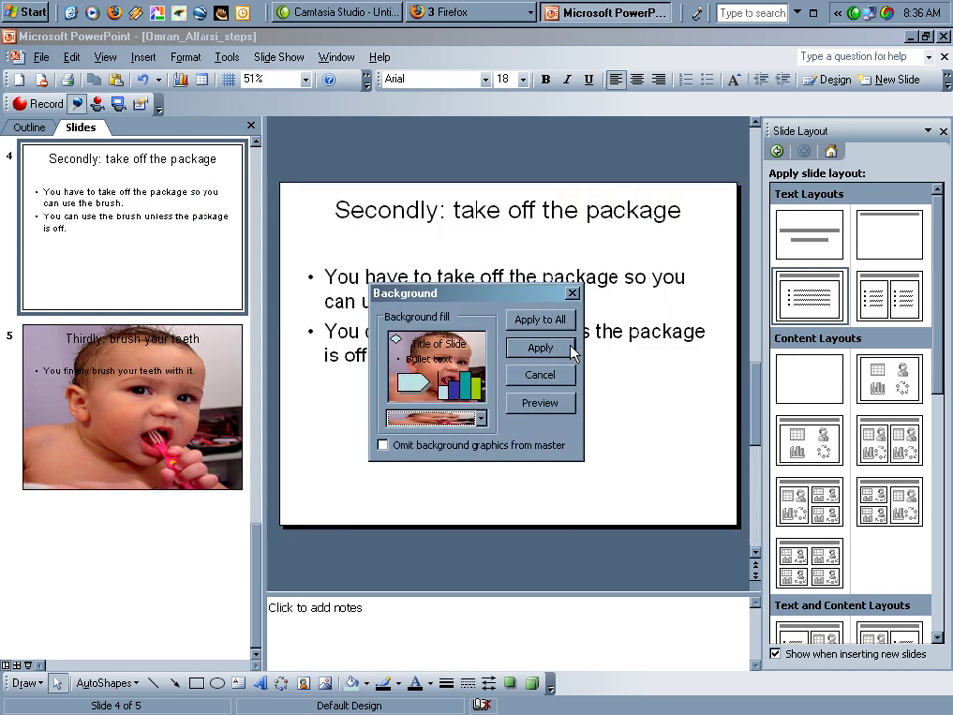
pyautogui.click(540, 318)
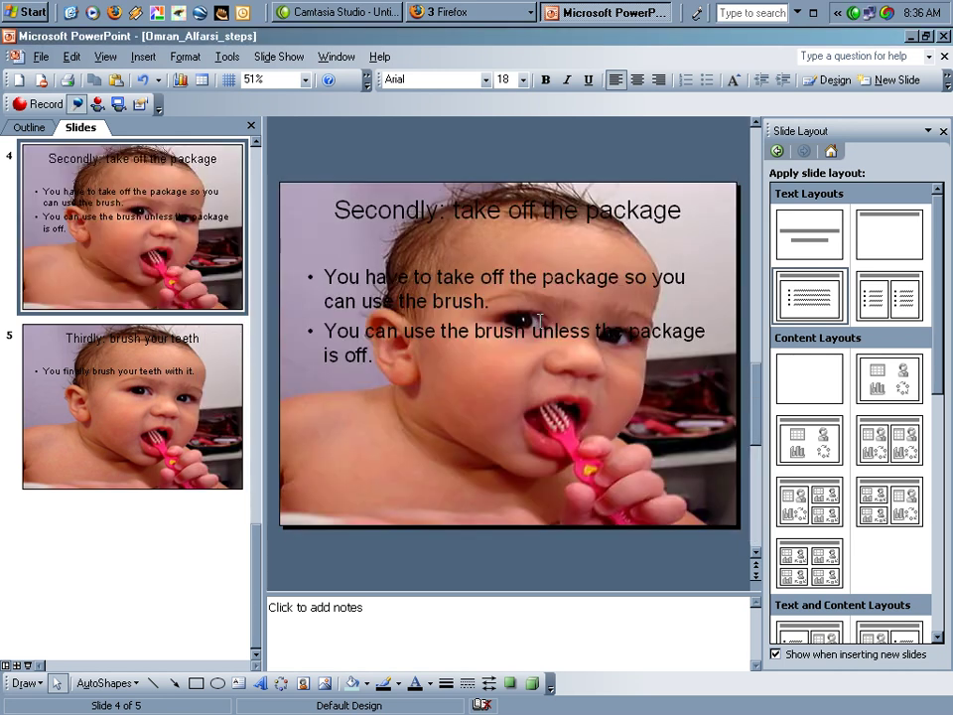
# Move to slide 5 and select its slide-filling picture
pyautogui.press('pagedown')
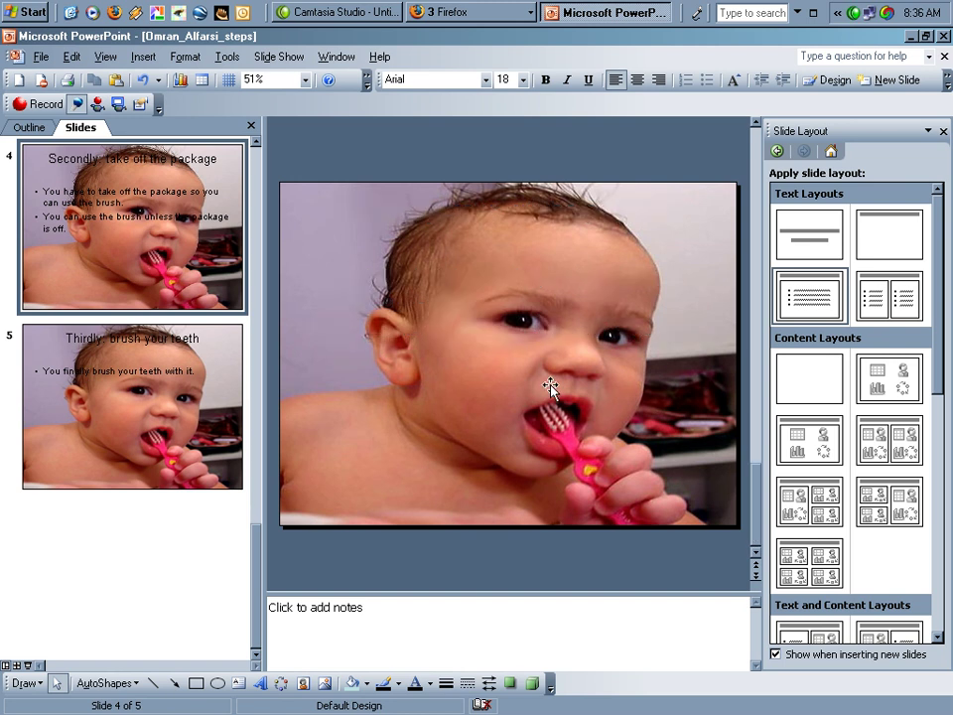
pyautogui.click(536, 397)
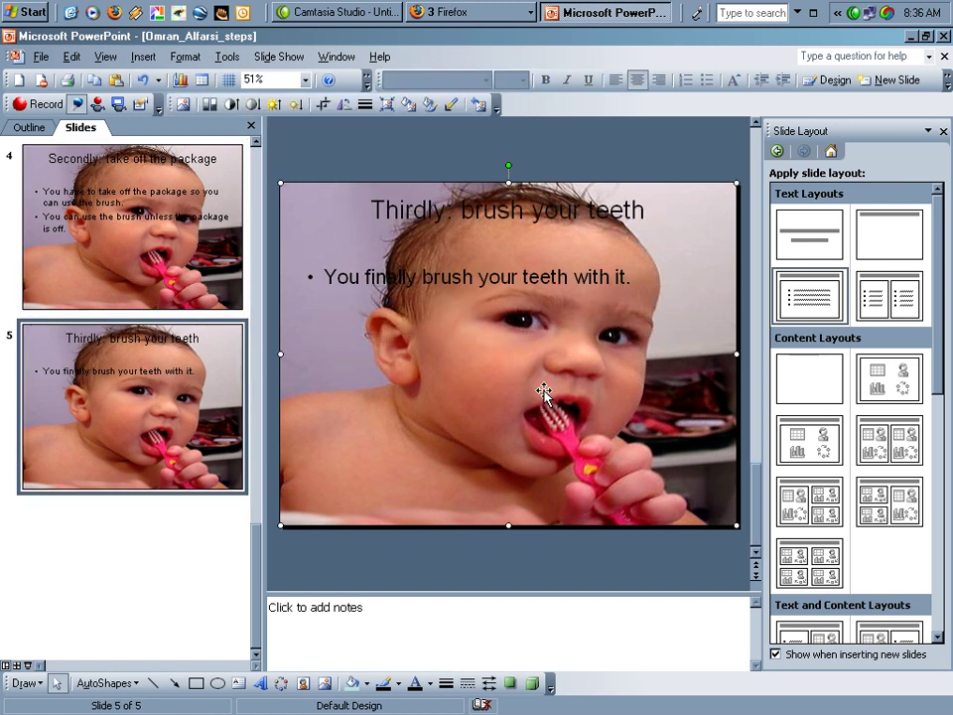
pyautogui.click(115, 415)
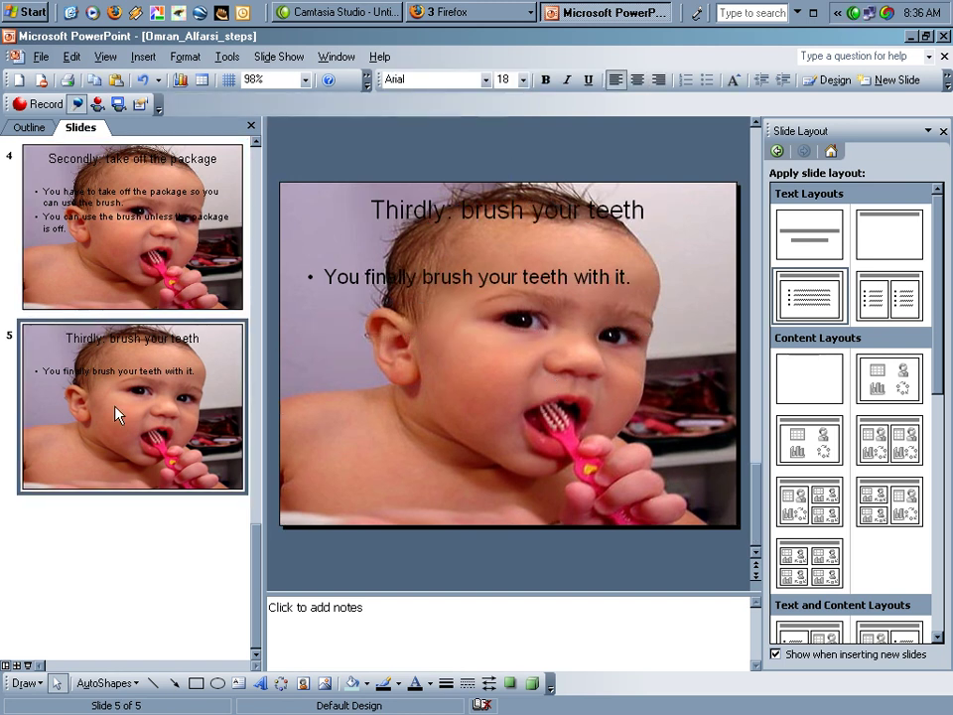
pyautogui.click(367, 380)
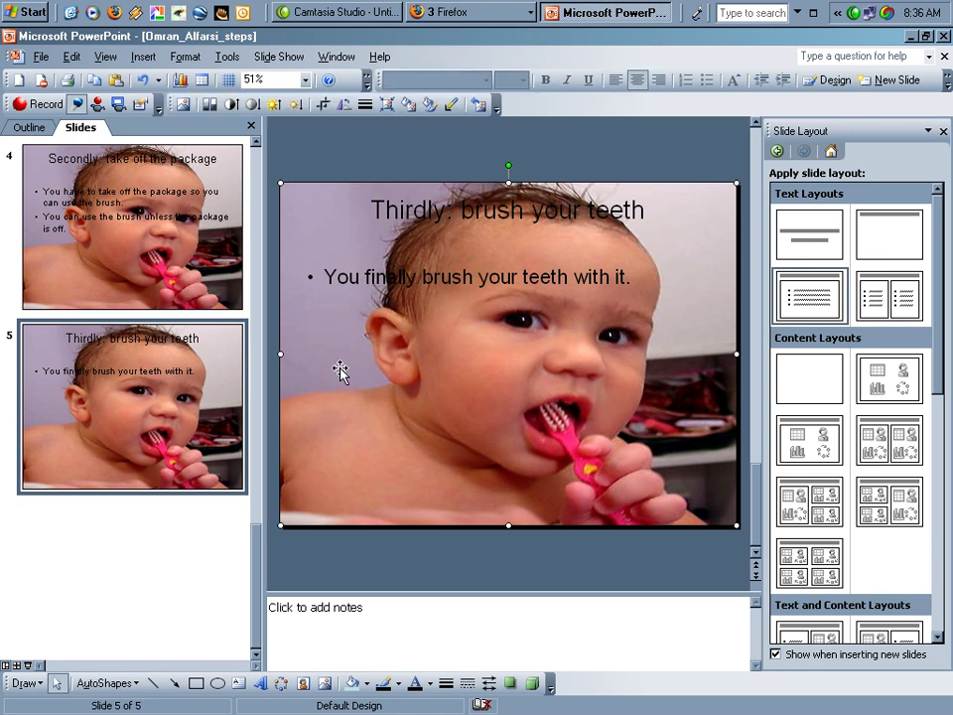
# Add three new slides after slide 5 and remove a stray 'm' from a title
pyautogui.hotkey('ctrl', 'm')
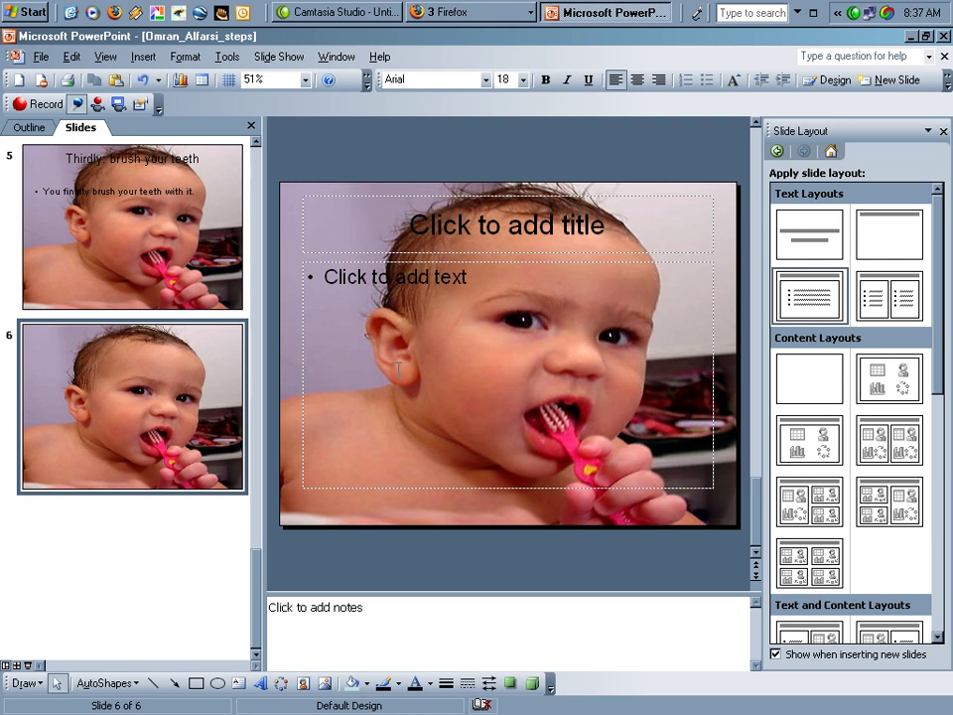
pyautogui.hotkey('ctrl', 'm')
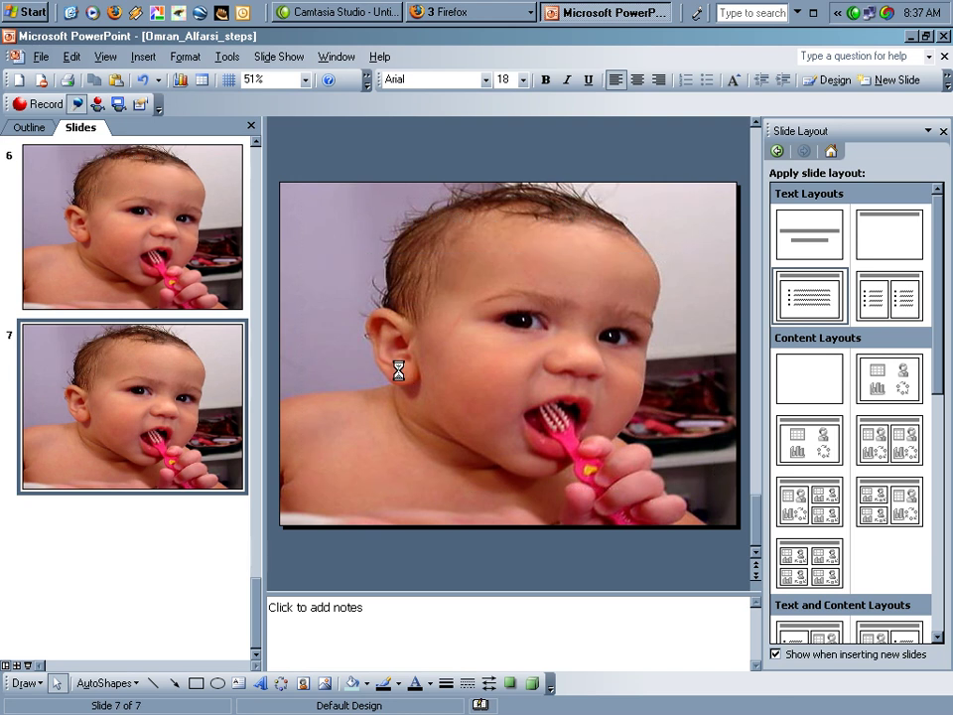
pyautogui.hotkey('ctrl', 'm')
pyautogui.hotkey('ctrl', 'm')
pyautogui.hotkey('ctrl', 'm')
pyautogui.hotkey('ctrl', 'm')
pyautogui.hotkey('ctrl', 'm')
pyautogui.hotkey('ctrl', 'm')
pyautogui.hotkey('ctrl', 'm')
pyautogui.hotkey('ctrl', 'm')
pyautogui.hotkey('ctrl', 'm')
pyautogui.hotkey('ctrl', 'm')
pyautogui.write('m')
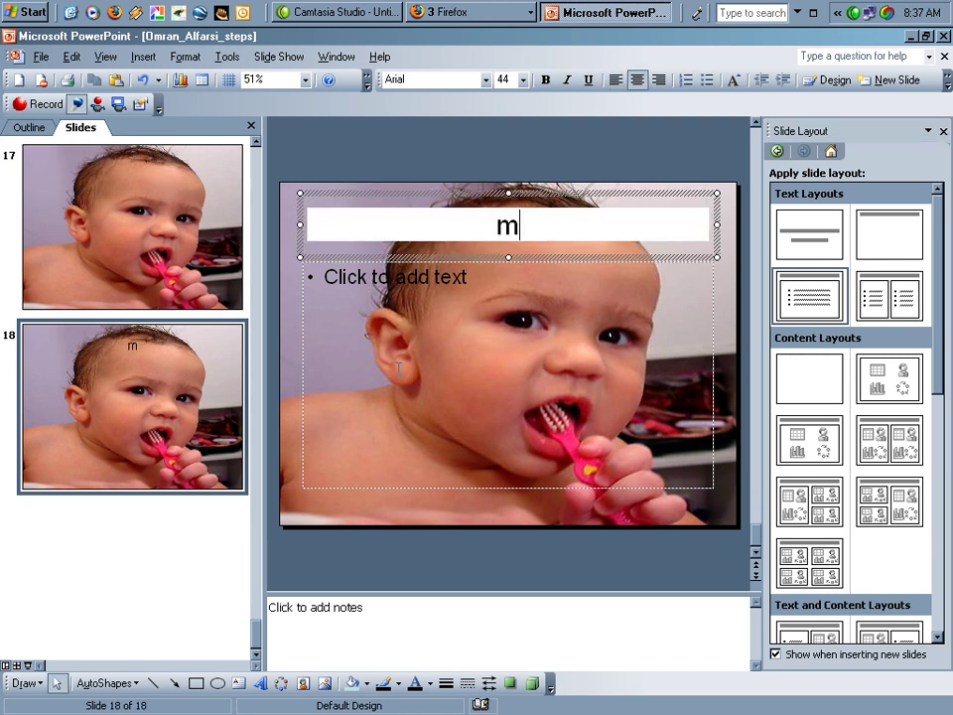
pyautogui.press('BackSpace')
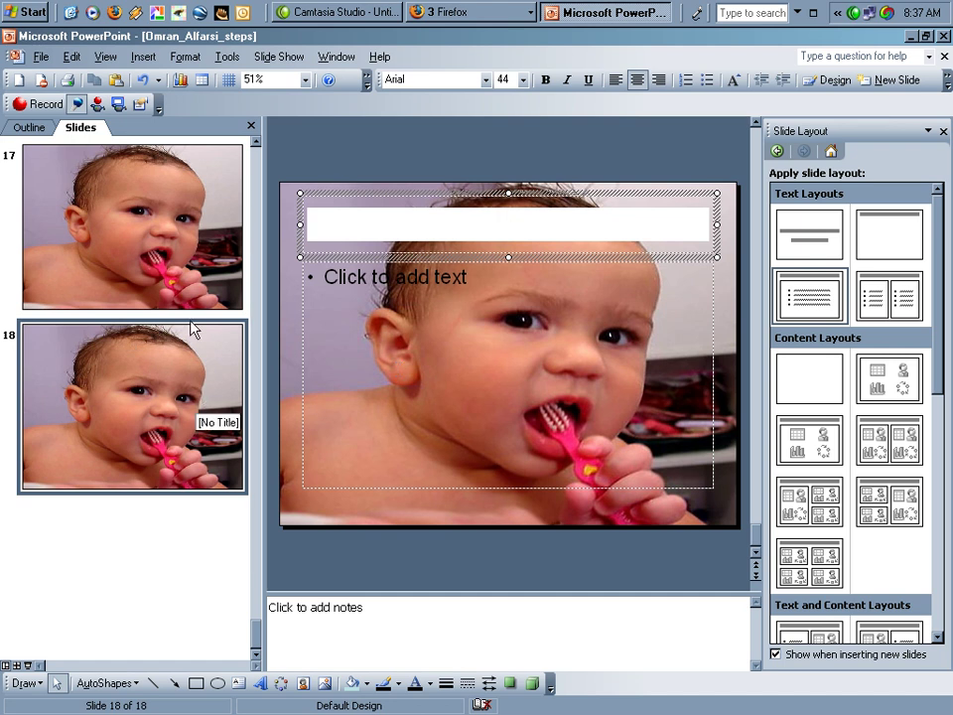
# Delete the extra blank slides so the deck is back to 5 slides
pyautogui.click(179, 412)
pyautogui.press('Delete')
pyautogui.press('Delete')
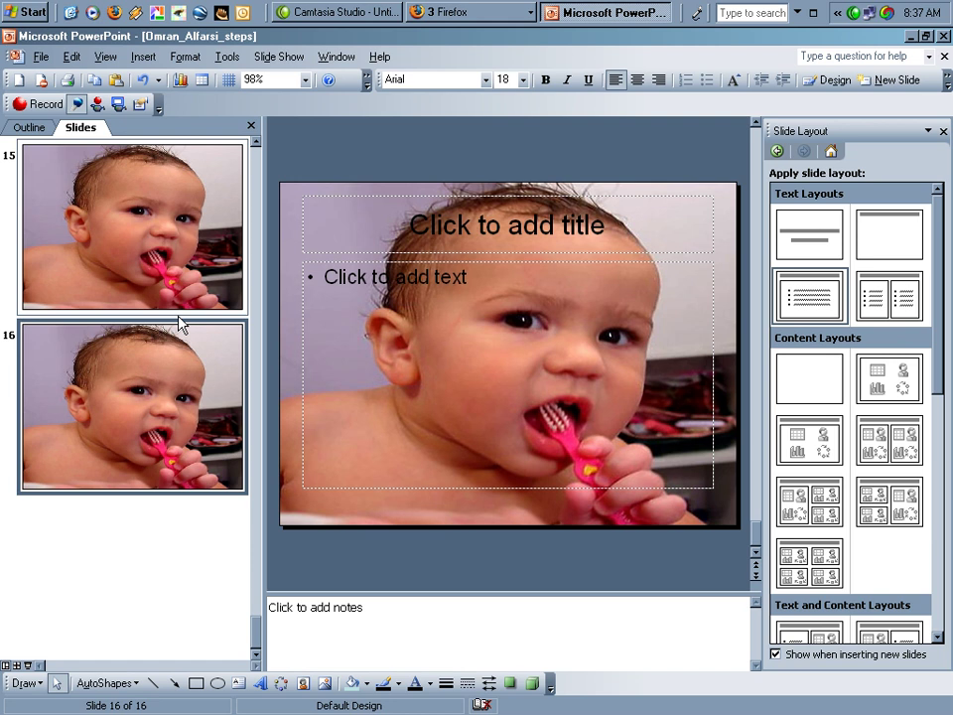
pyautogui.press('Delete')
pyautogui.press('Delete')
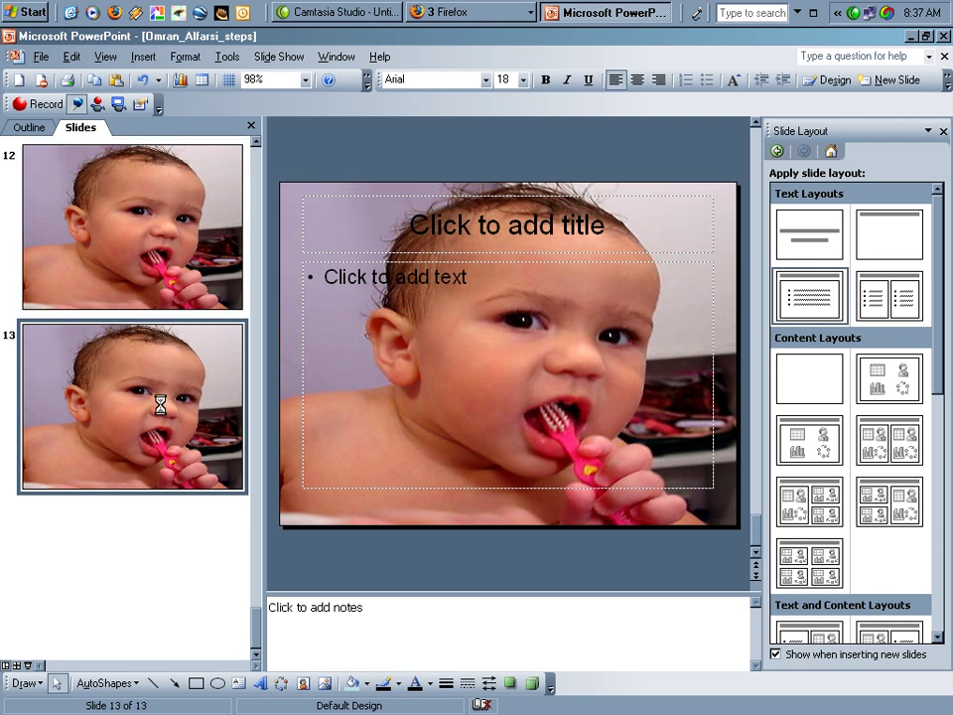
pyautogui.press('Delete')
pyautogui.press('Delete')
pyautogui.press('Delete')
pyautogui.press('Delete')
pyautogui.press('Delete')
pyautogui.press('Delete')
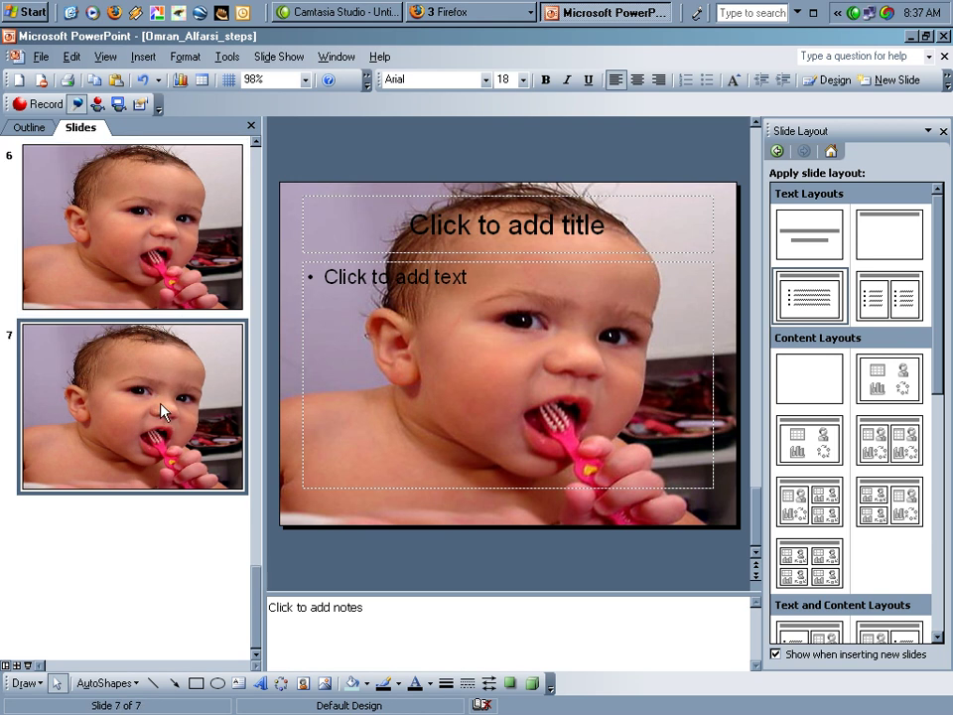
pyautogui.press('Delete')
pyautogui.press('Delete')
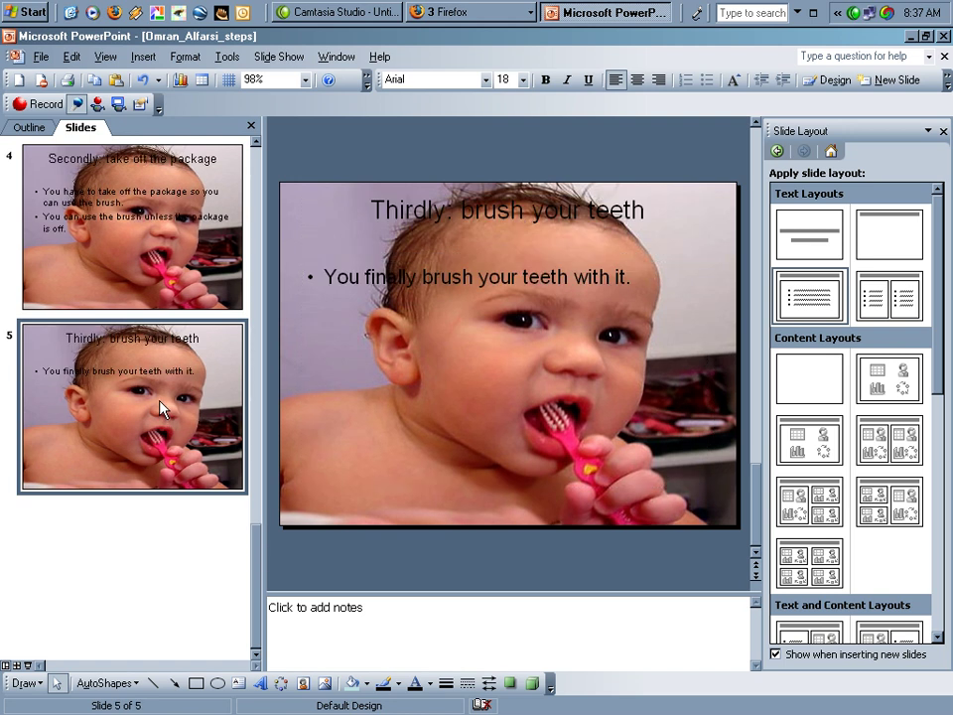
pyautogui.click(433, 402)
# Dismiss the picture's context menu, deselect it and scroll through the slides
pyautogui.rightClick(432, 402)
pyautogui.press('Escape')
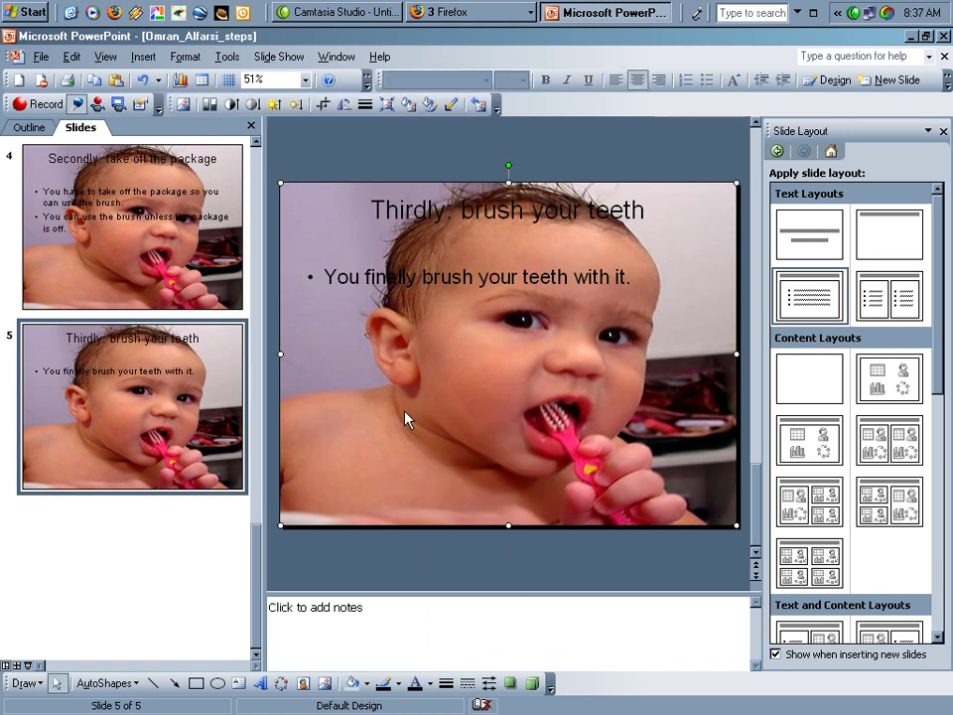
pyautogui.press('Escape')
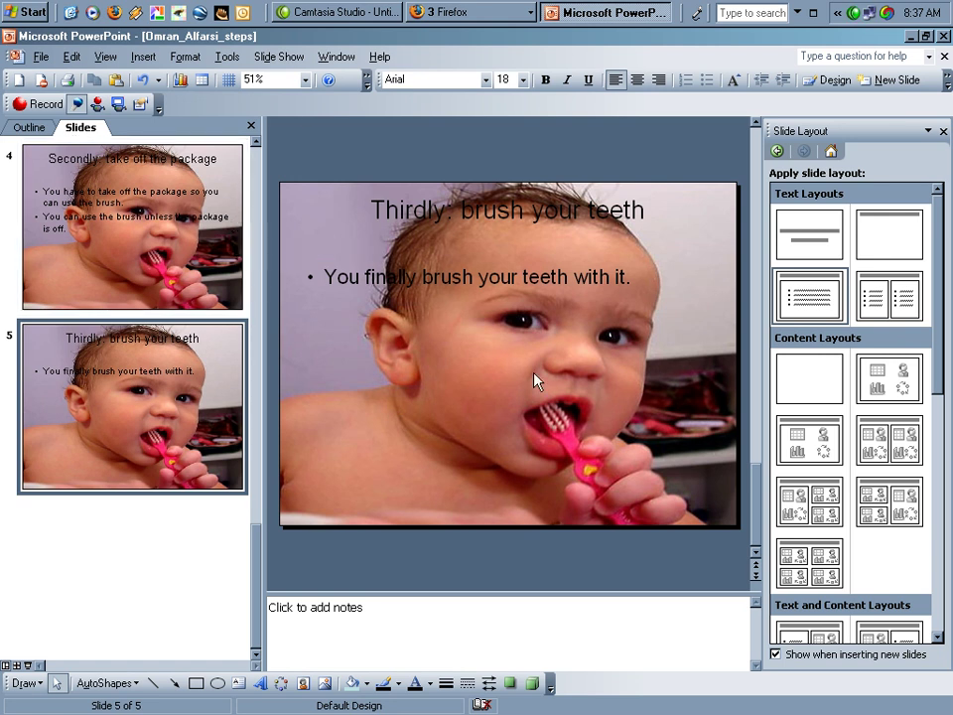
pyautogui.scroll(3, 266, 338)
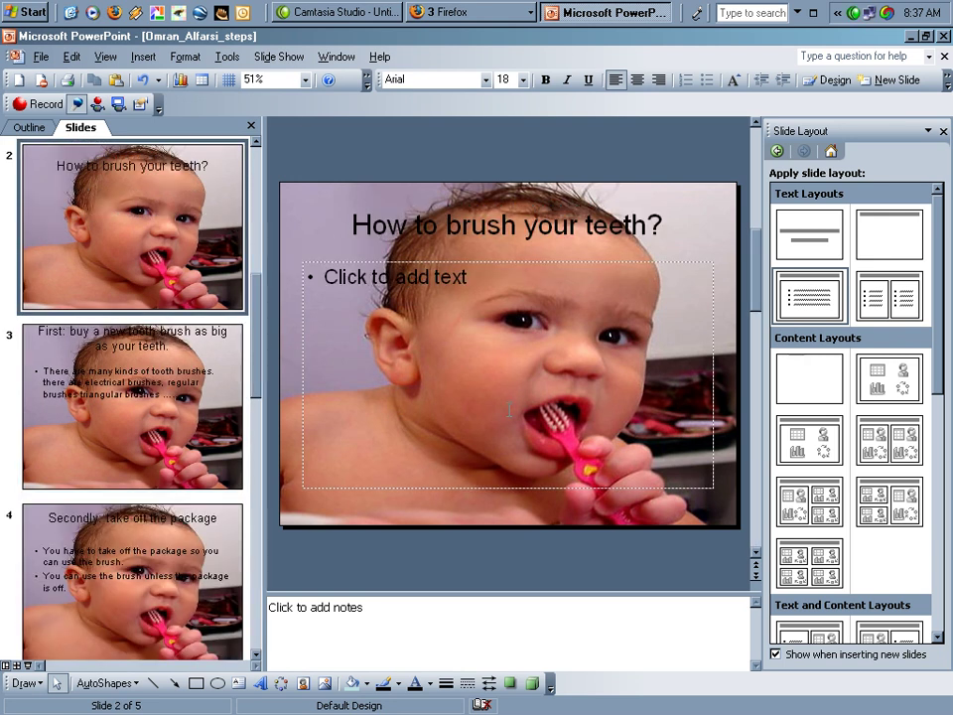
pyautogui.scroll(-1, 496, 426)
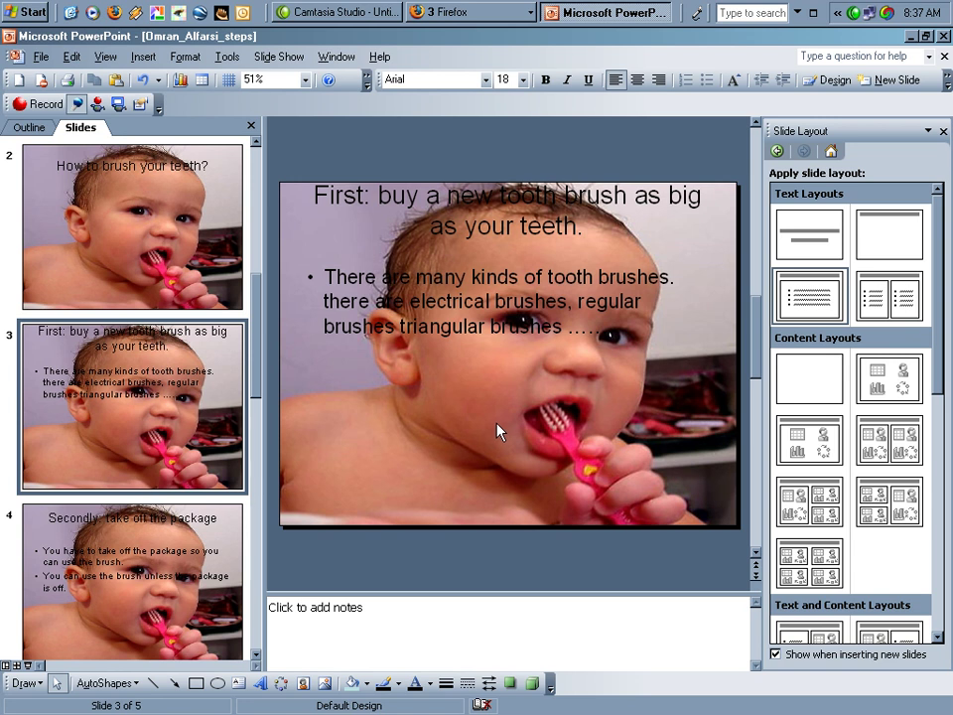
# Bring up slide 3's background Fill Effects, then close it unchanged
pyautogui.rightClick(498, 427)
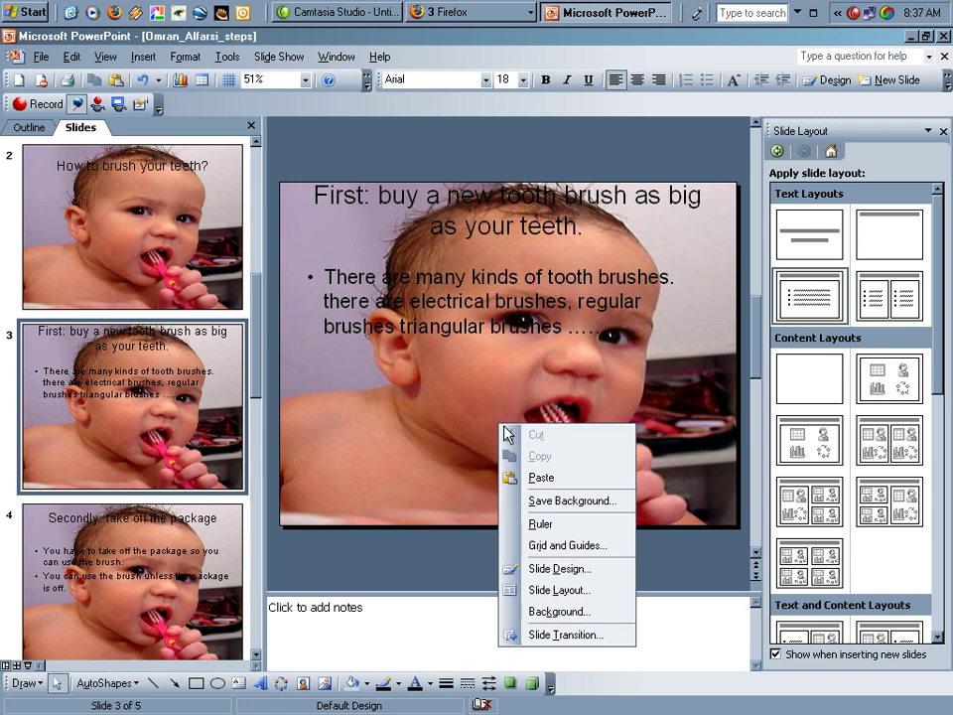
pyautogui.click(559, 612)
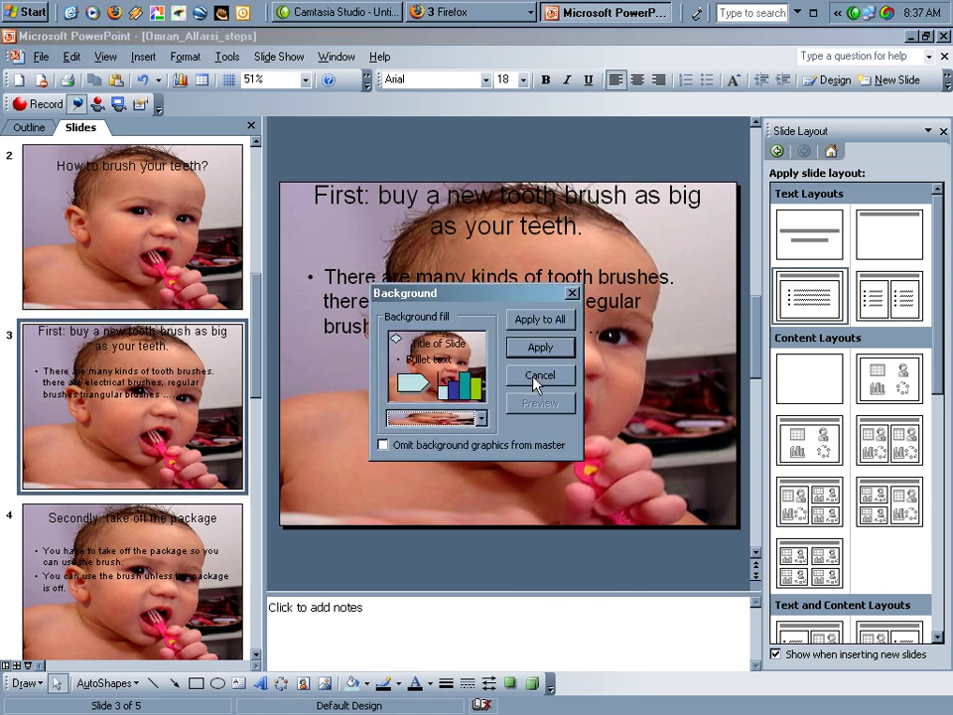
pyautogui.click(481, 419)
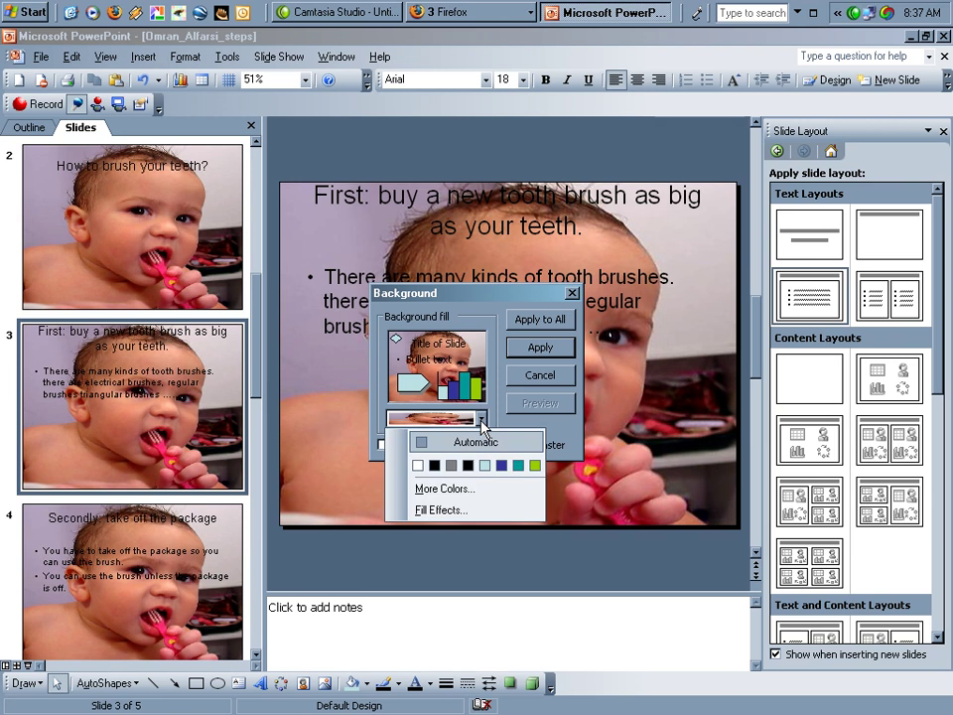
pyautogui.click(461, 512)
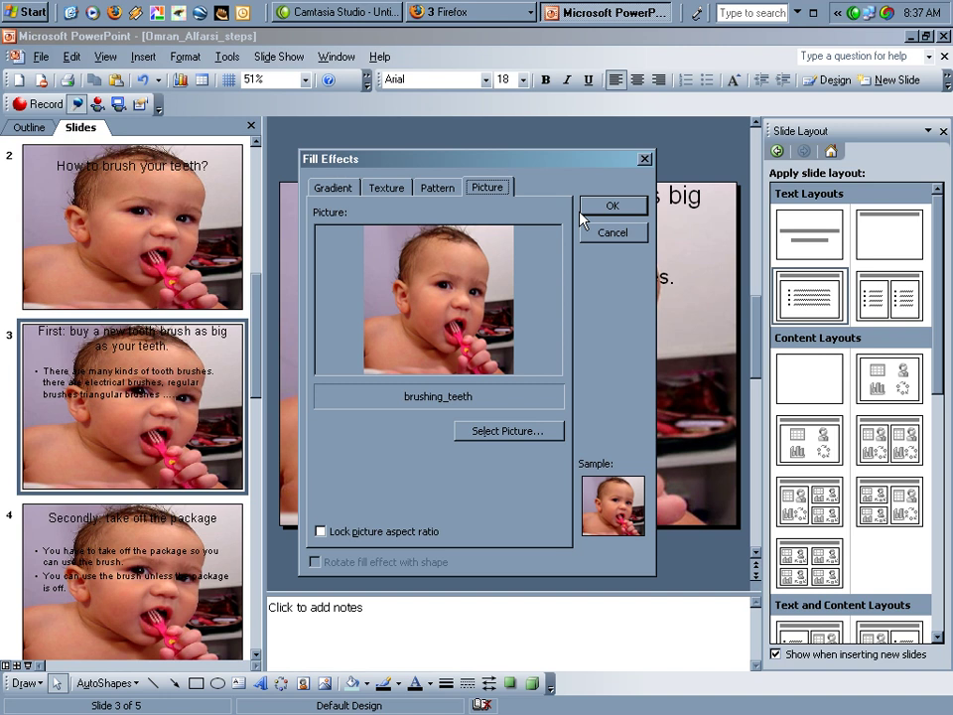
pyautogui.click(644, 158)
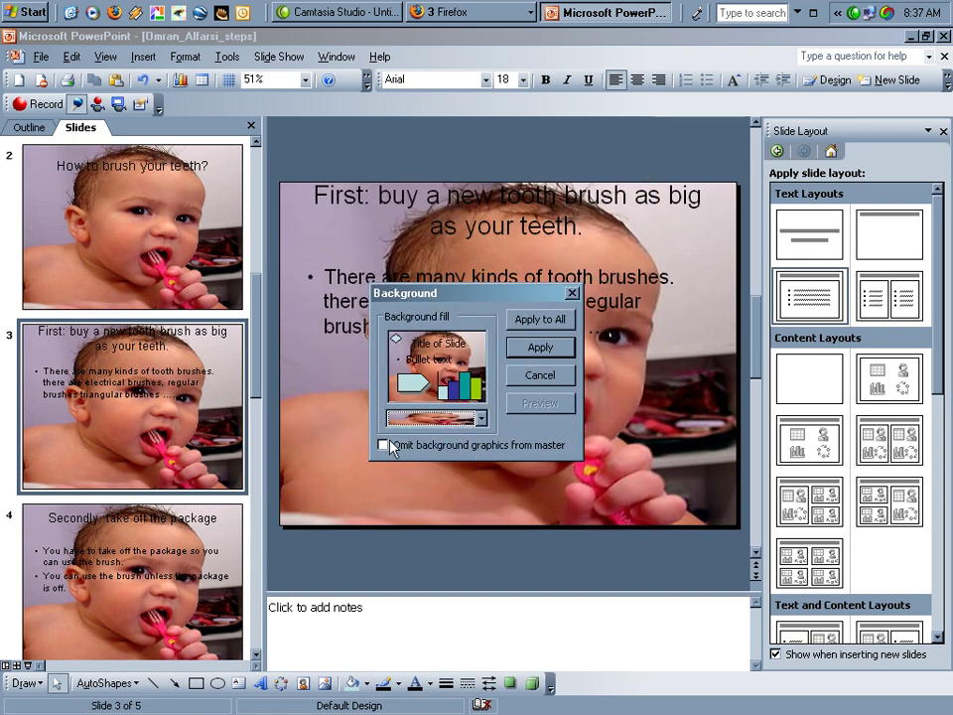
# Look through the Gradient and Picture fill options and cancel without choosing a picture
pyautogui.click(481, 418)
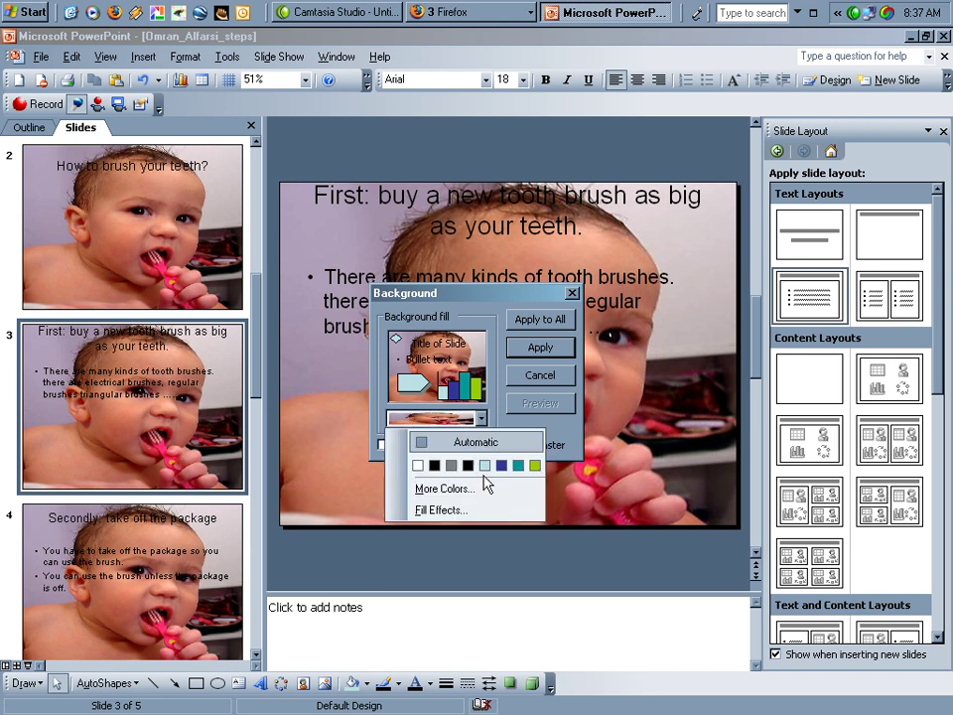
pyautogui.click(443, 509)
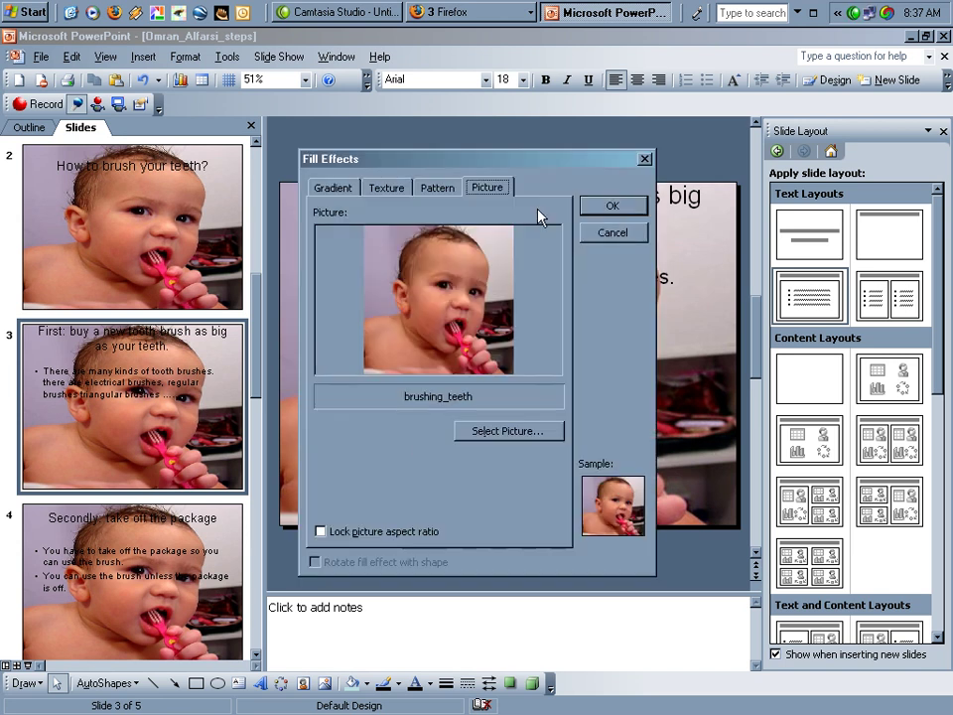
pyautogui.click(337, 188)
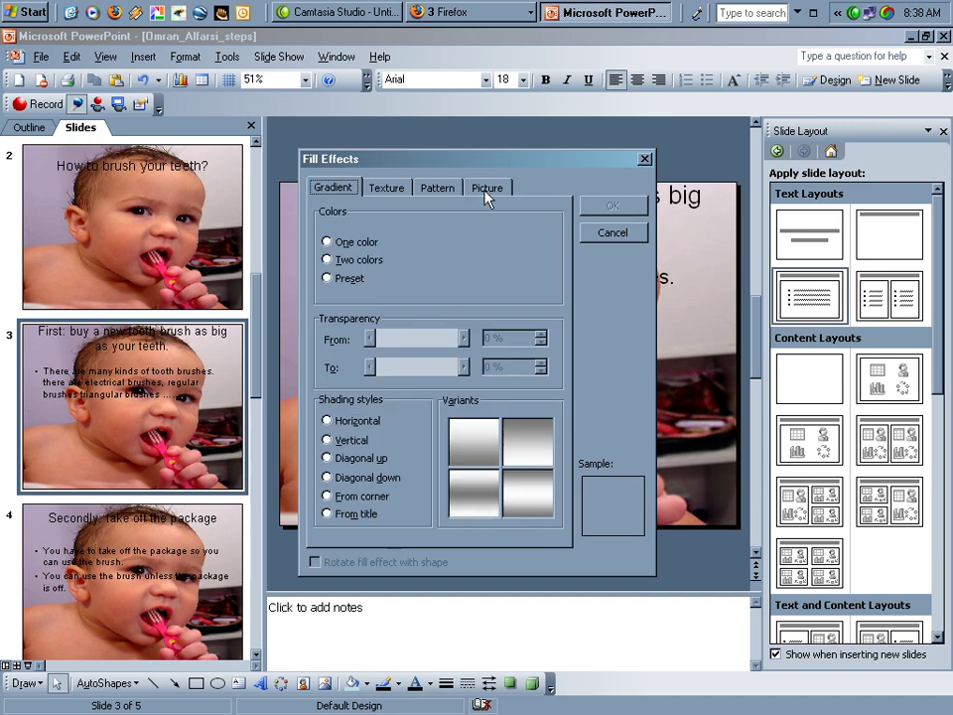
pyautogui.click(486, 188)
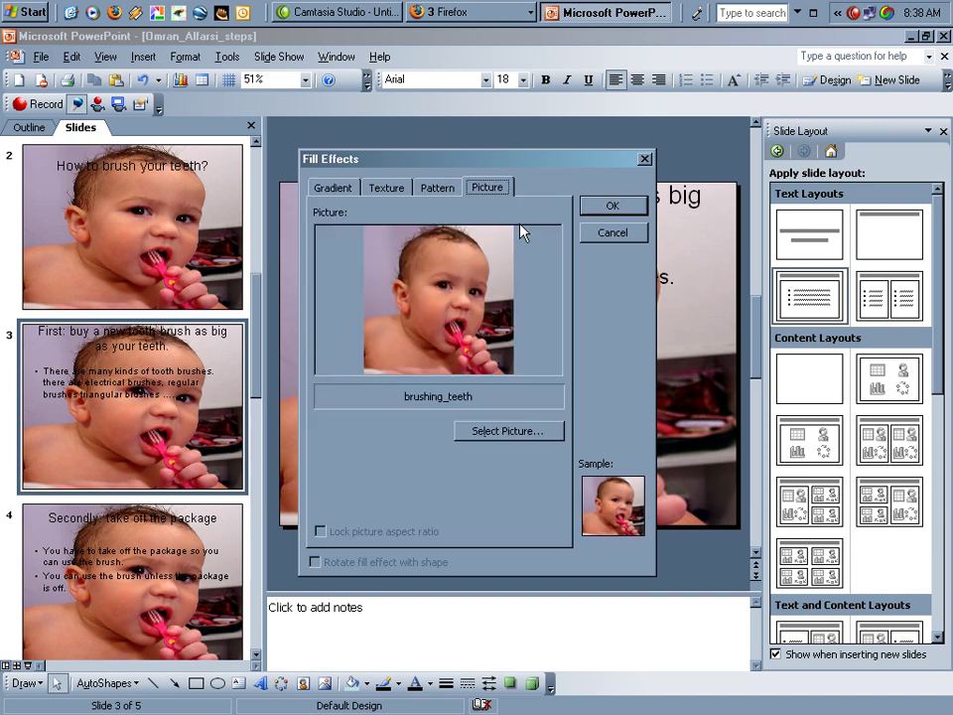
pyautogui.click(487, 430)
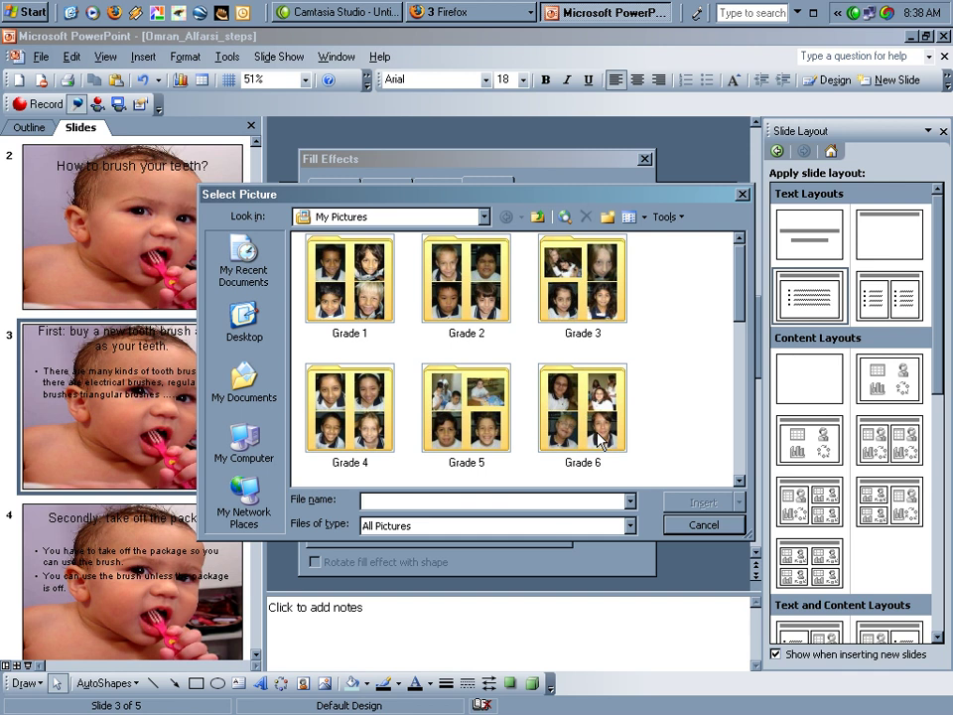
pyautogui.click(741, 194)
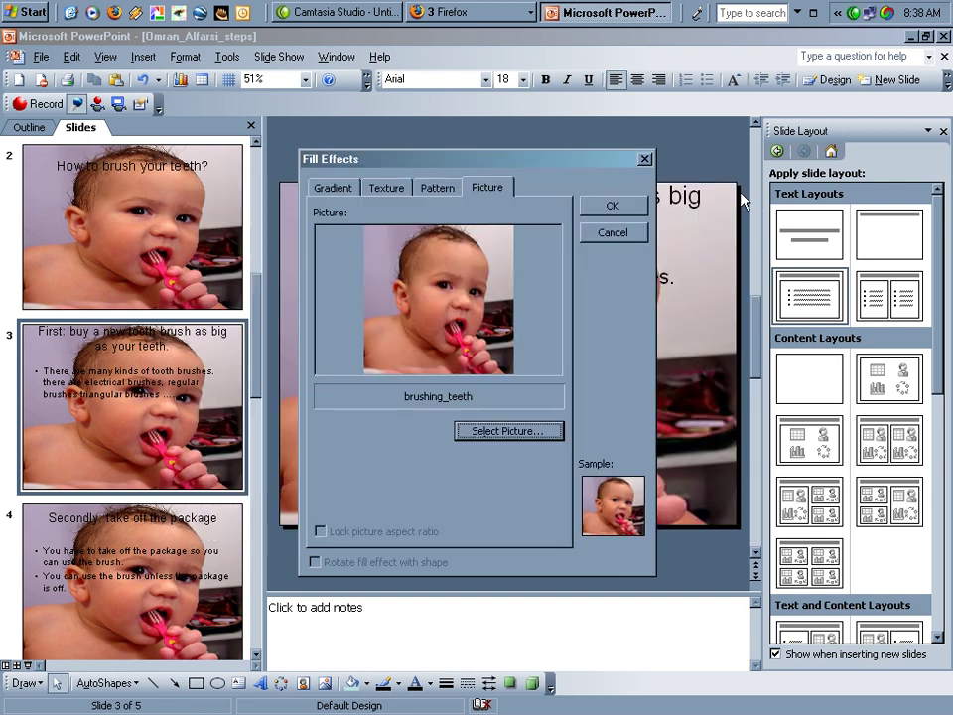
pyautogui.click(644, 157)
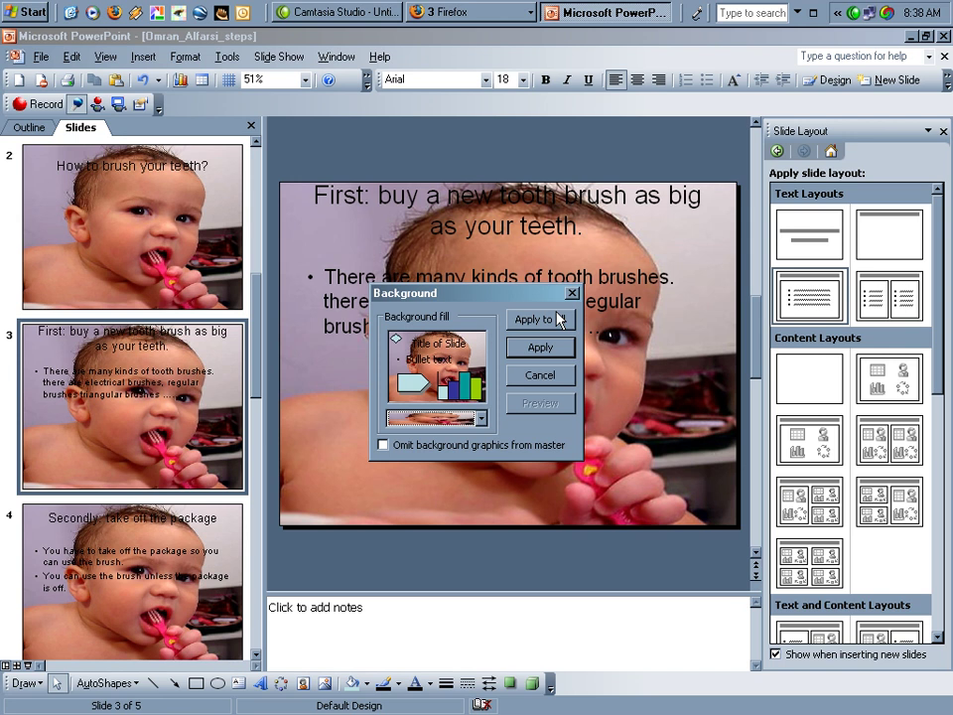
# Insert the brushing_teeth photo from its web address as the background fill and apply it
pyautogui.click(481, 418)
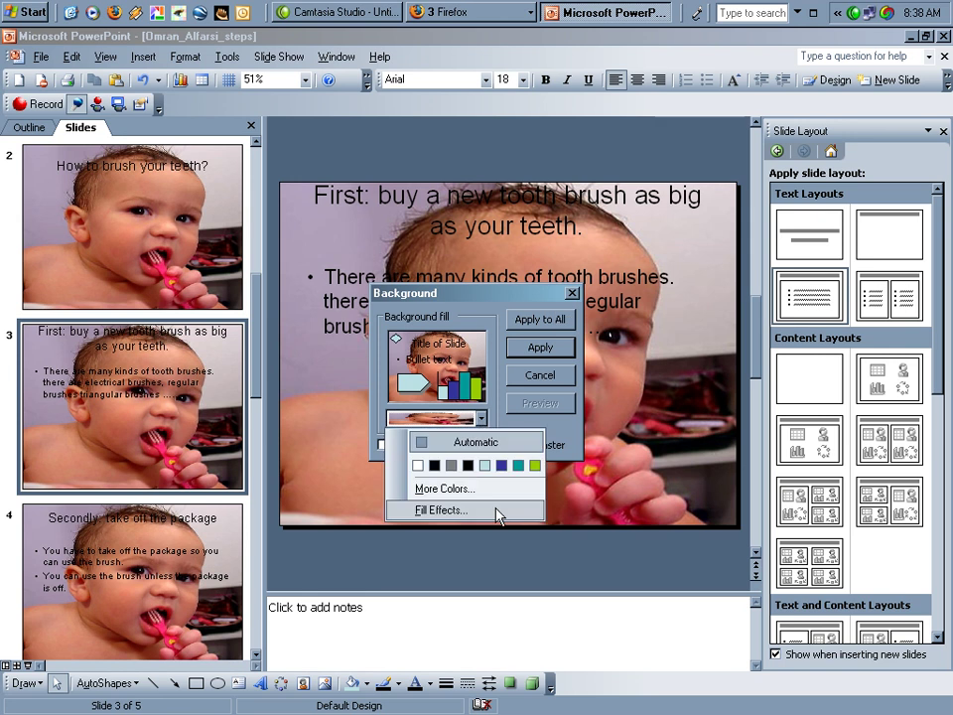
pyautogui.click(496, 511)
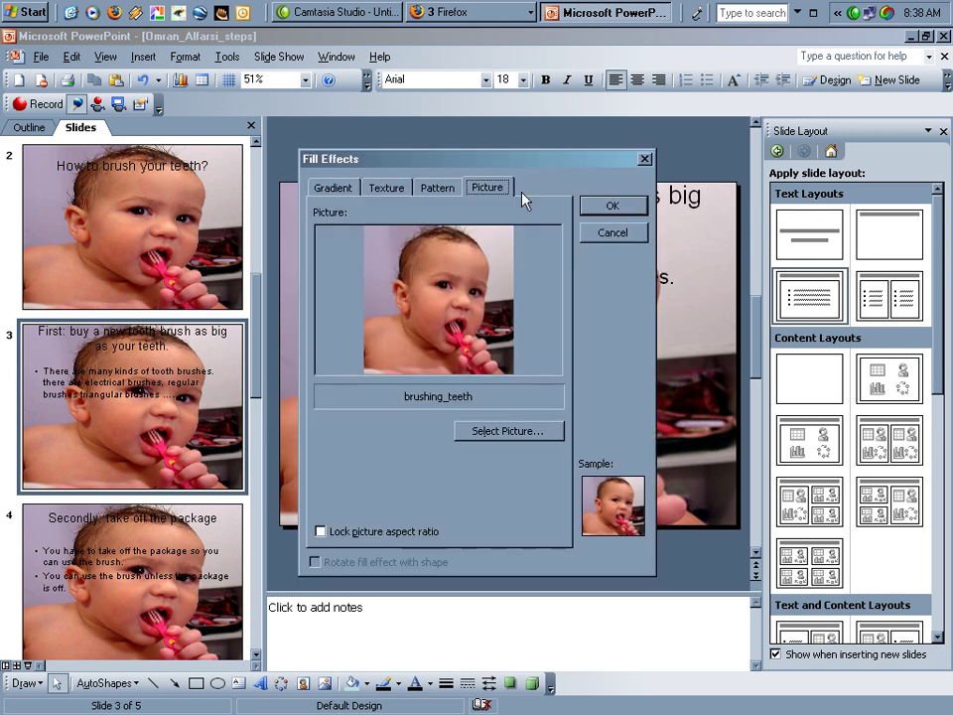
pyautogui.click(531, 440)
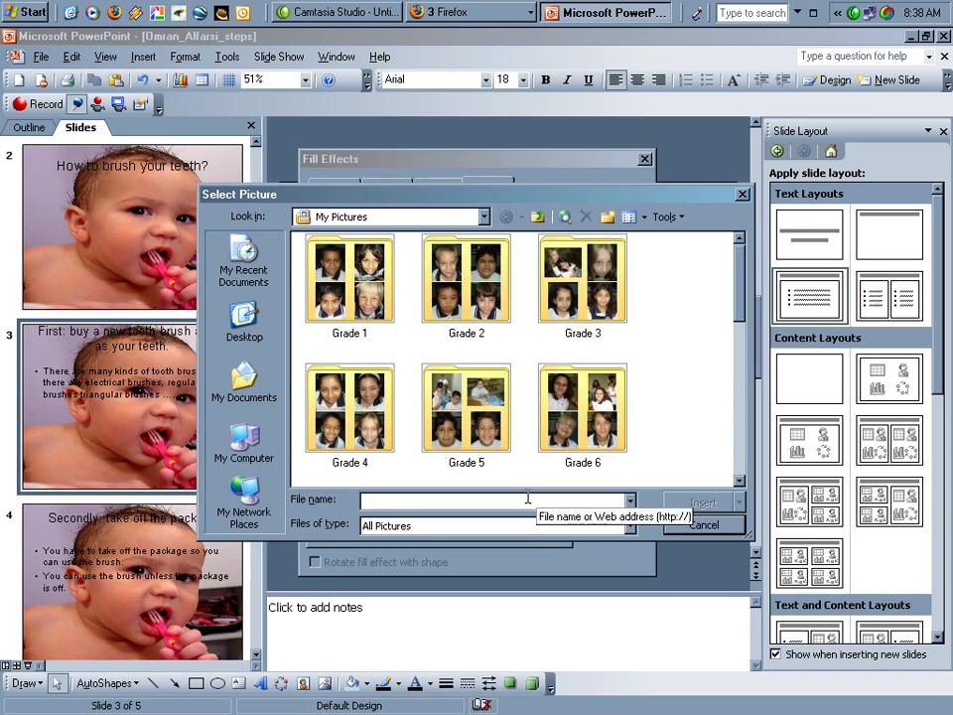
pyautogui.hotkey('ctrl', 'v')
pyautogui.click(702, 502)
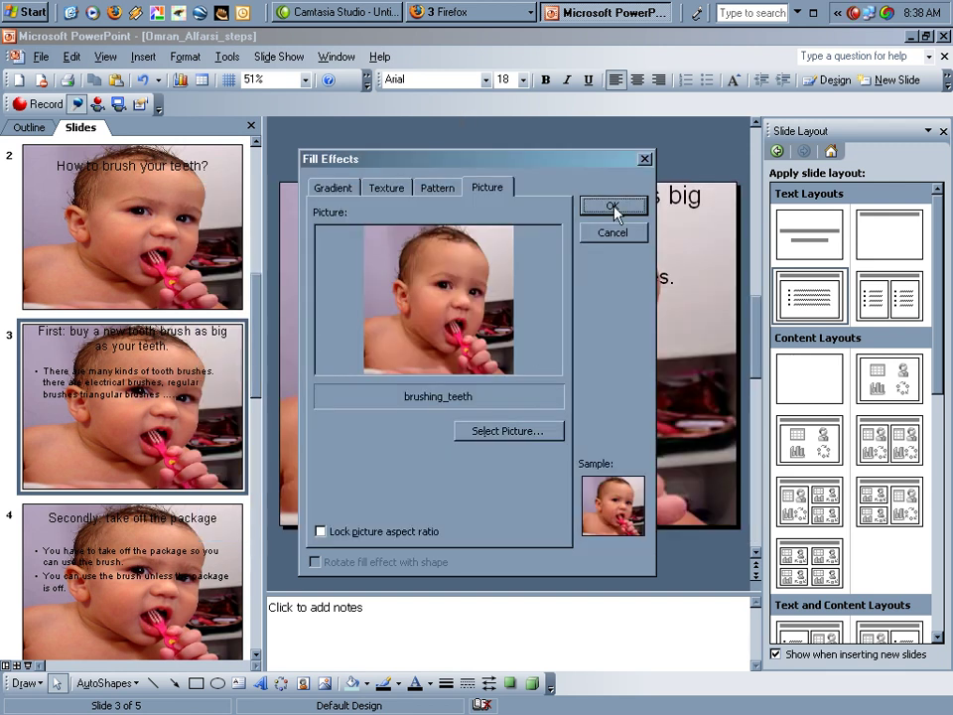
pyautogui.click(613, 207)
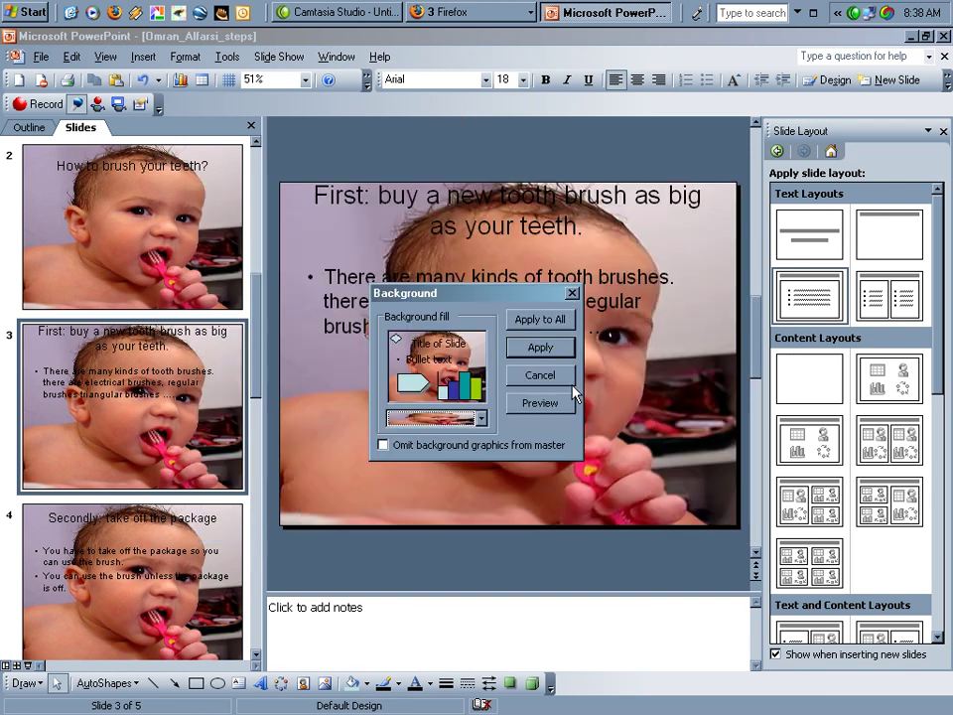
pyautogui.click(529, 321)
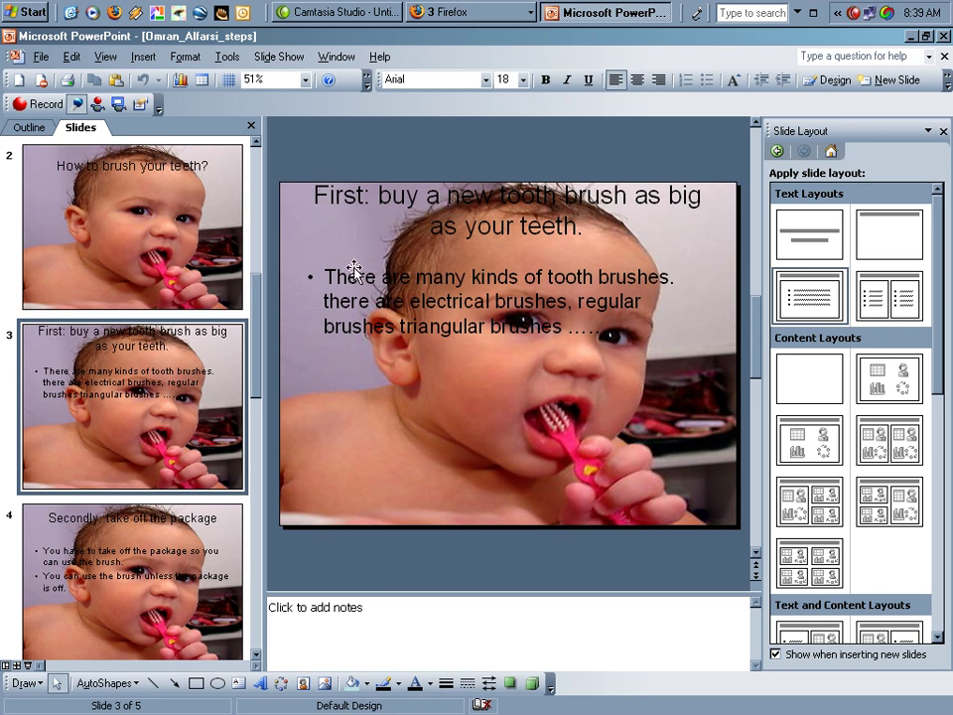
pyautogui.rightClick(430, 407)
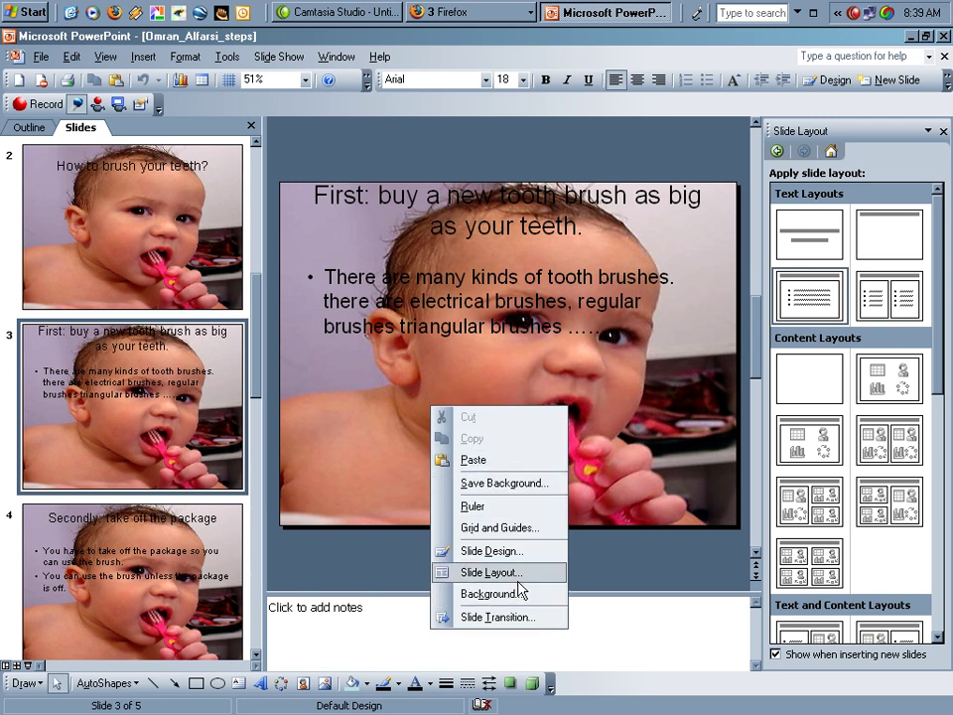
pyautogui.click(516, 616)
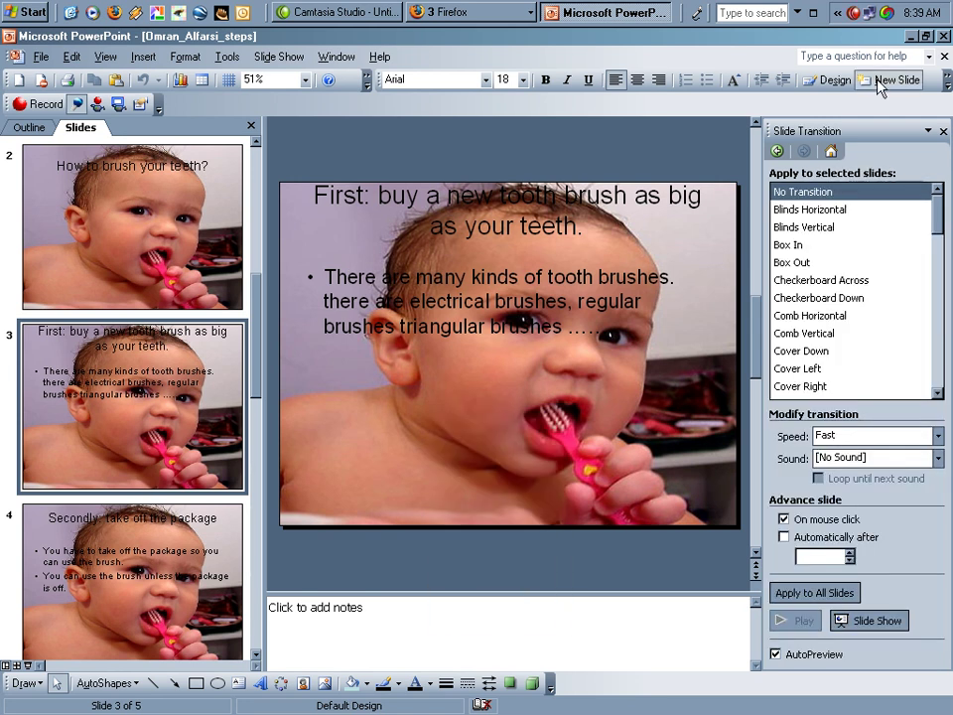
pyautogui.rightClick(501, 415)
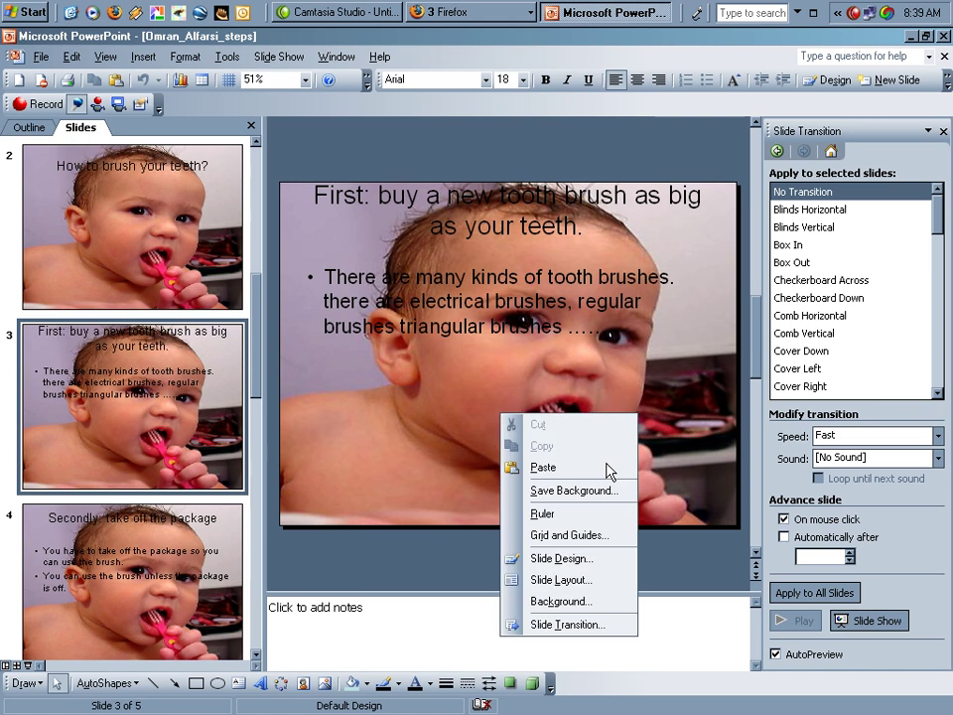
pyautogui.click(591, 581)
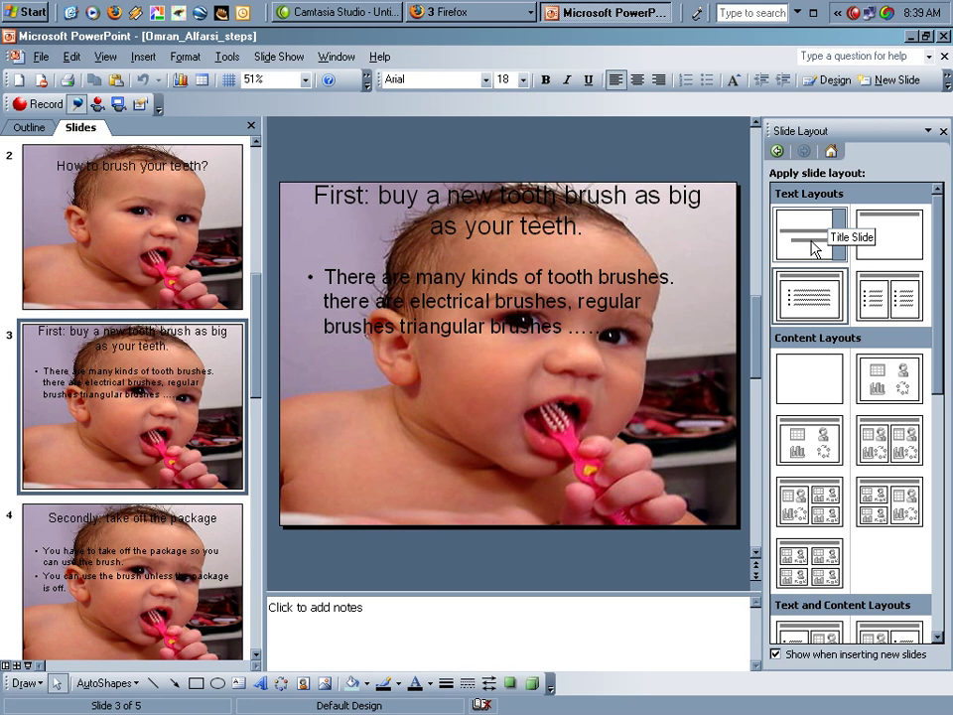
pyautogui.rightClick(469, 468)
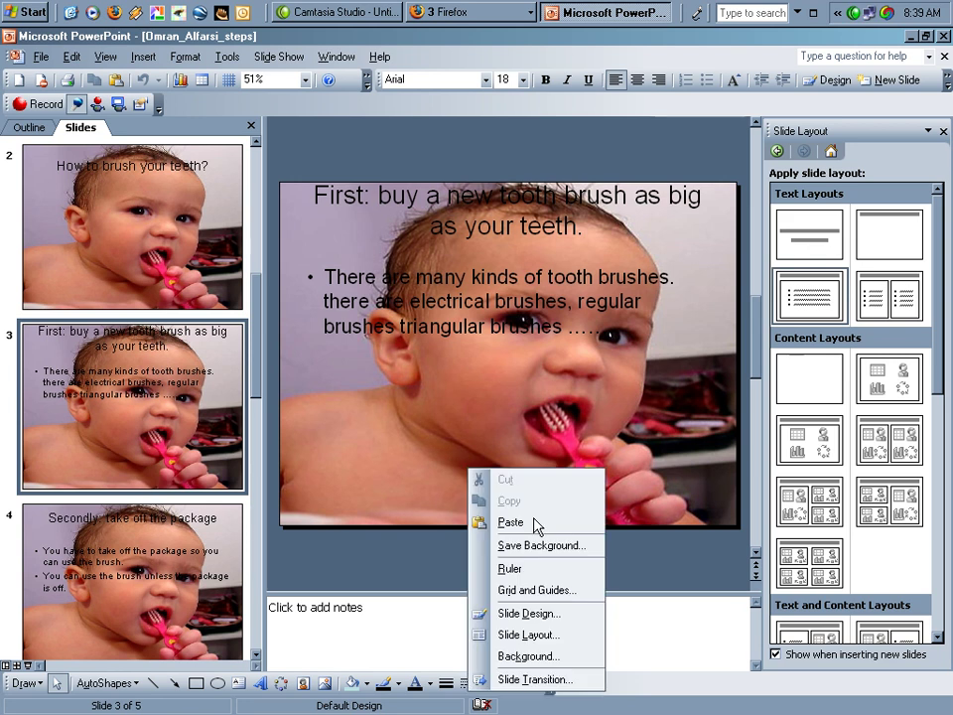
pyautogui.click(535, 640)
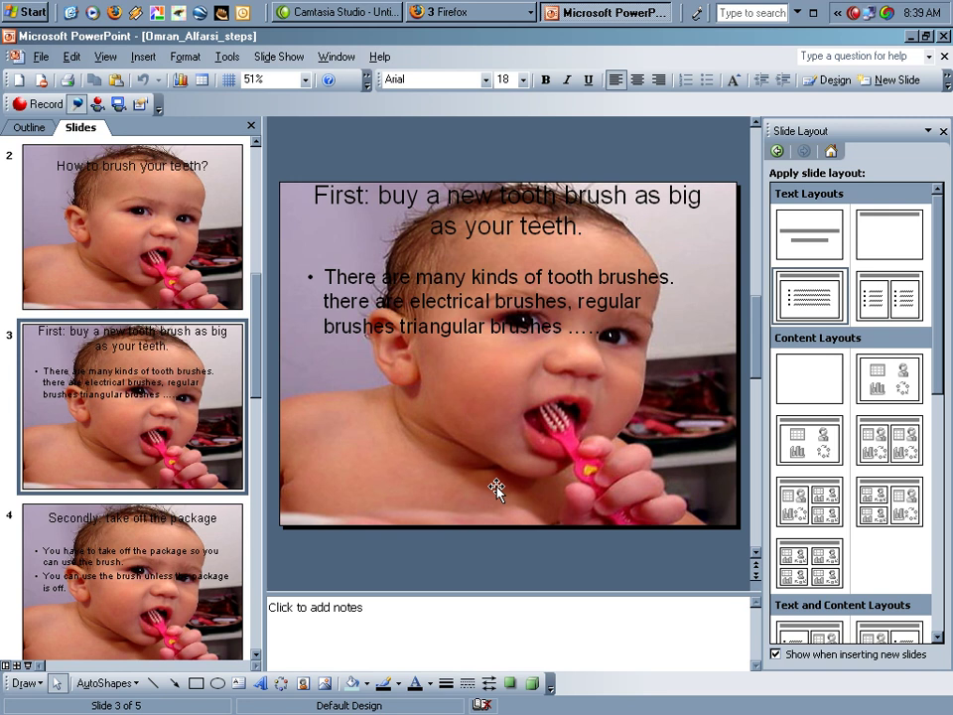
pyautogui.rightClick(483, 427)
# Try the Clouds and then Ocean design templates, paging through the slides to check
pyautogui.click(546, 568)
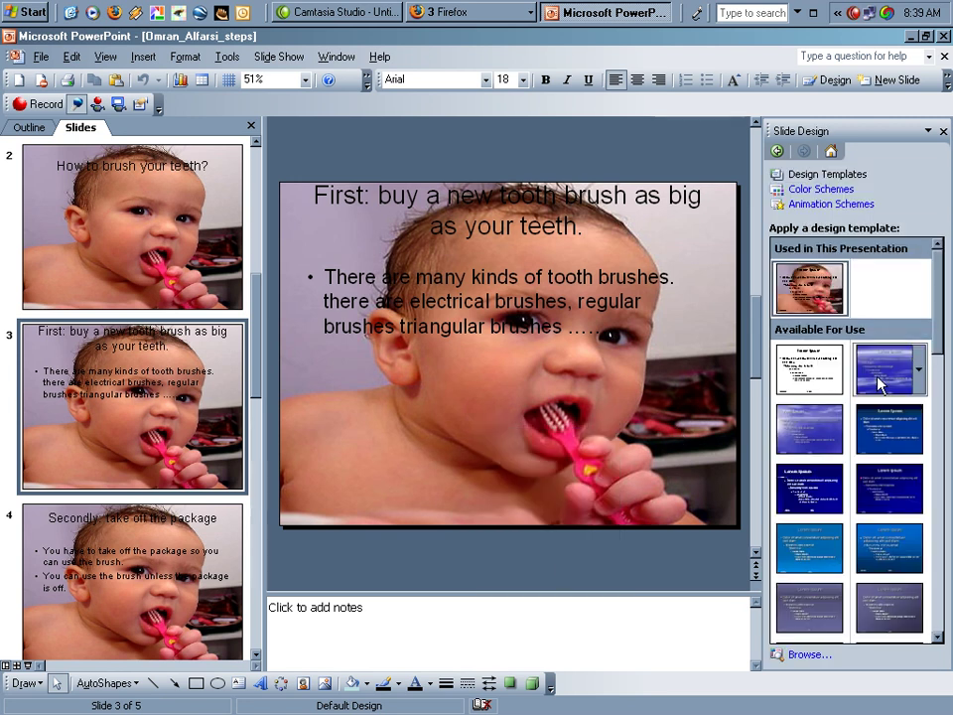
pyautogui.click(882, 369)
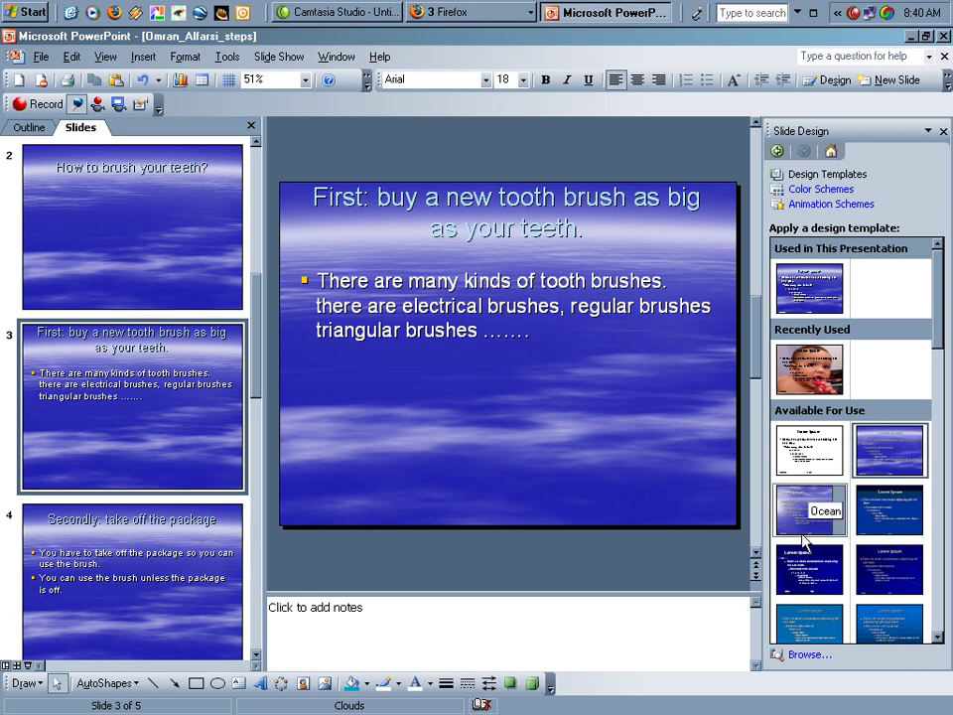
pyautogui.click(809, 514)
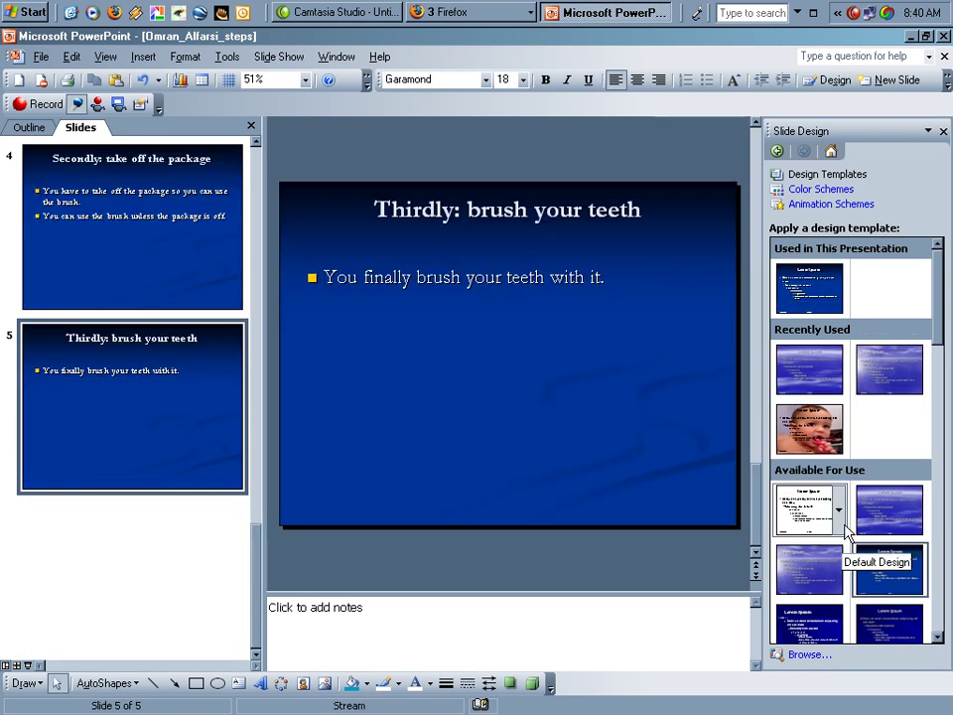
pyautogui.press('pageup')
pyautogui.press('pageup')
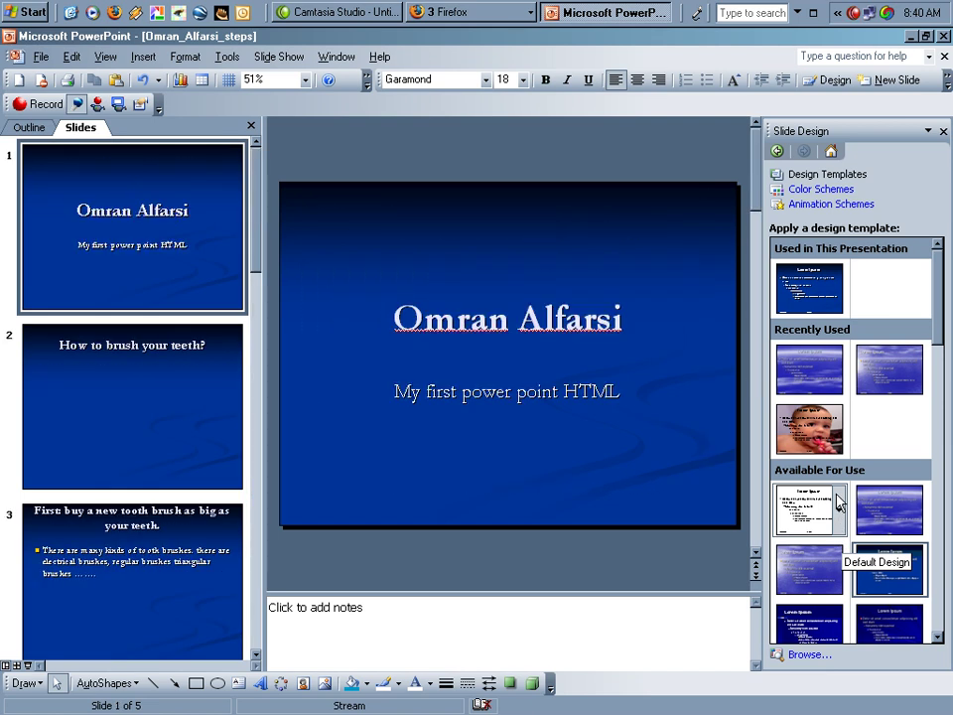
pyautogui.press('pagedown')
pyautogui.press('pagedown')
pyautogui.press('pagedown')
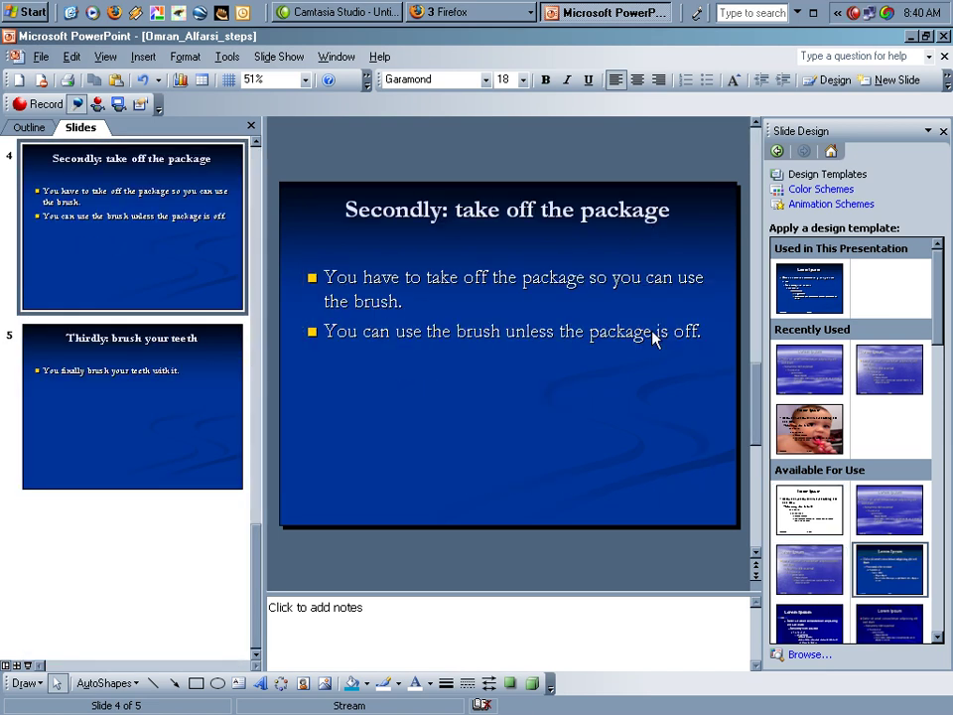
# Switch to the green colour scheme, then reapply the baby-photo design template
pyautogui.click(799, 190)
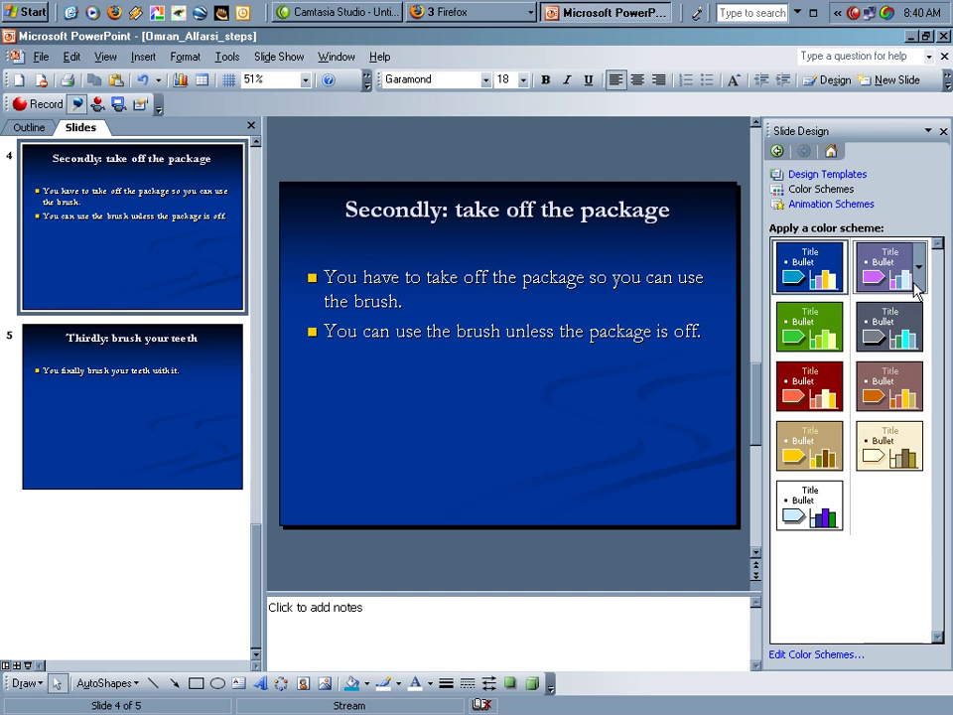
pyautogui.moveTo(810, 325)
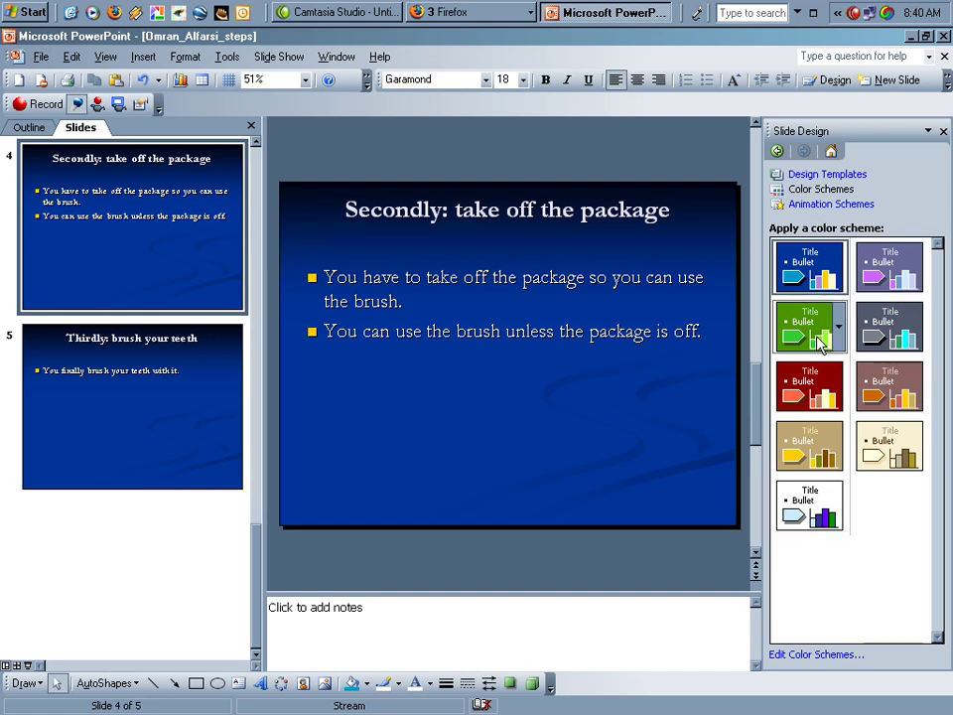
pyautogui.click(820, 341)
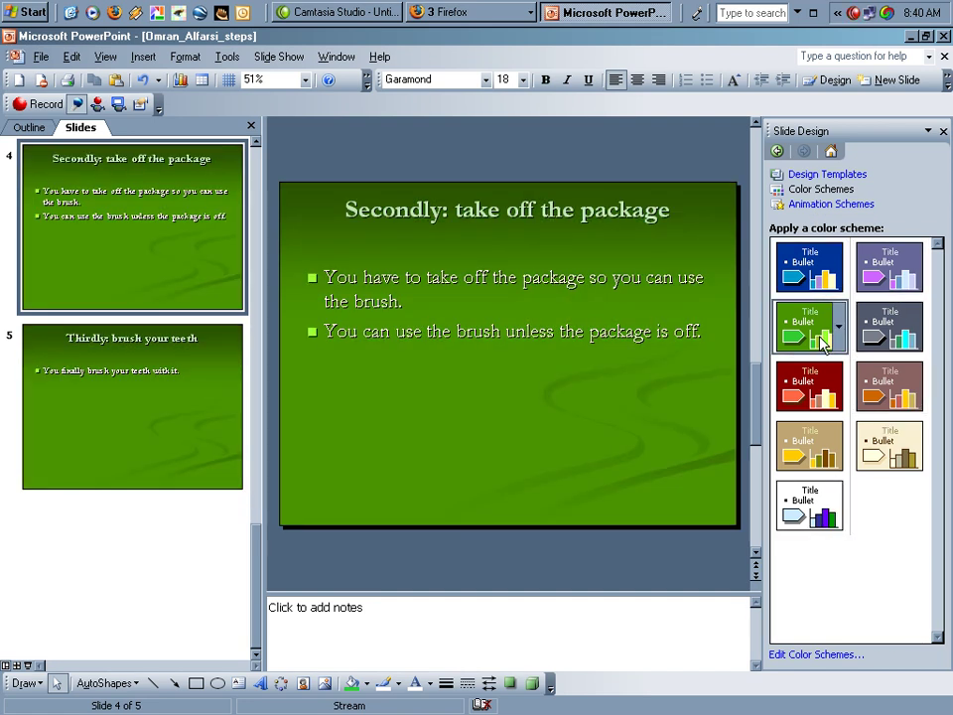
pyautogui.click(812, 174)
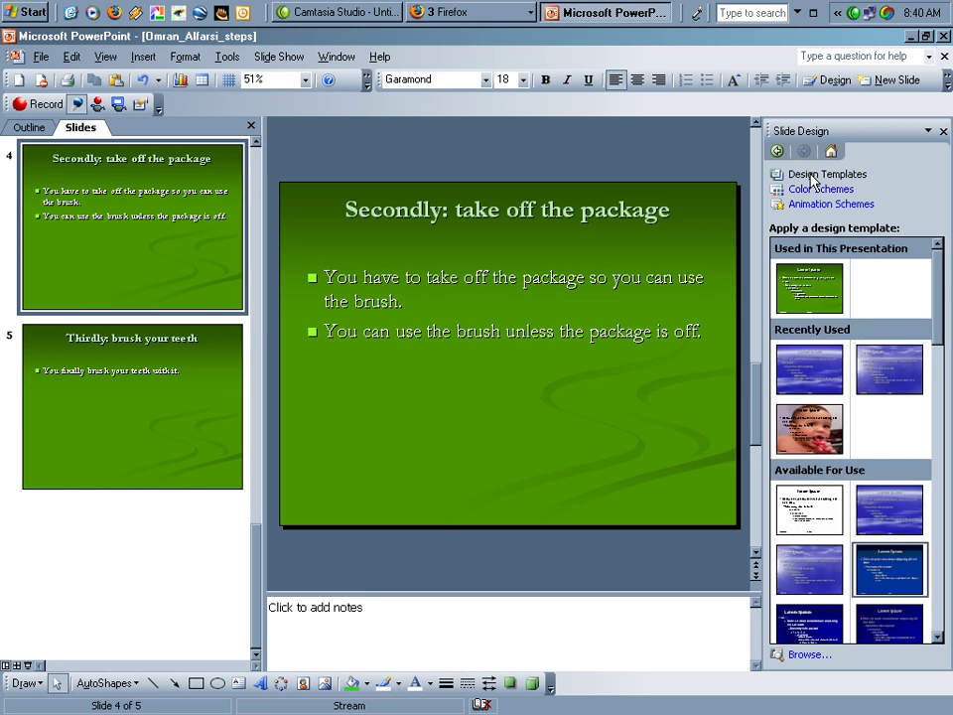
pyautogui.click(812, 429)
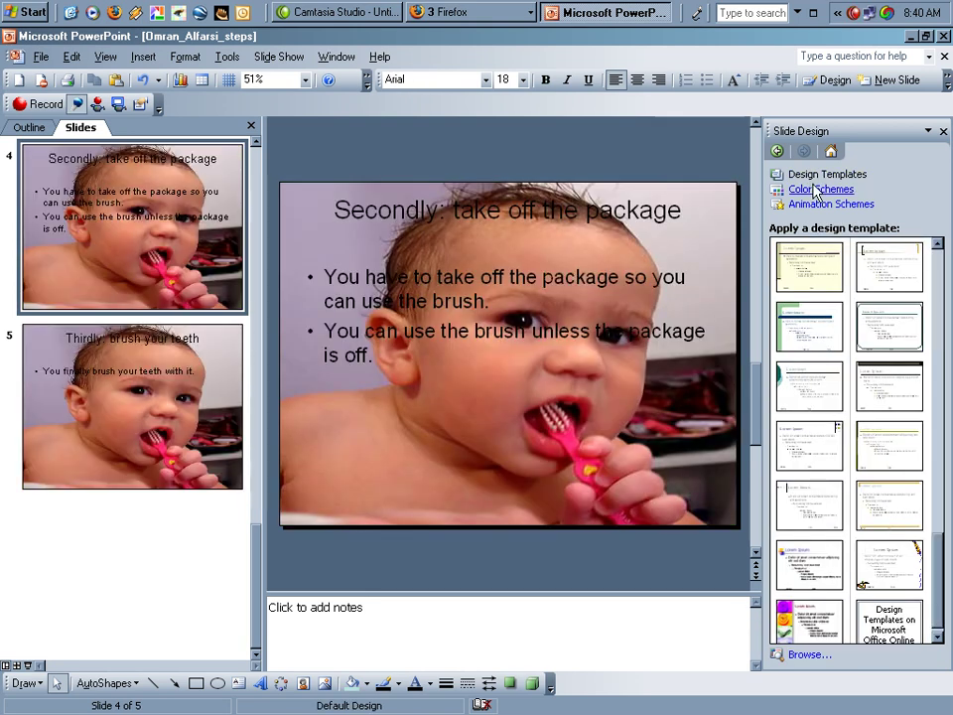
# Preview the teal, dark-blue, red, grey, white-yellow and light-cyan colour schemes
pyautogui.click(816, 188)
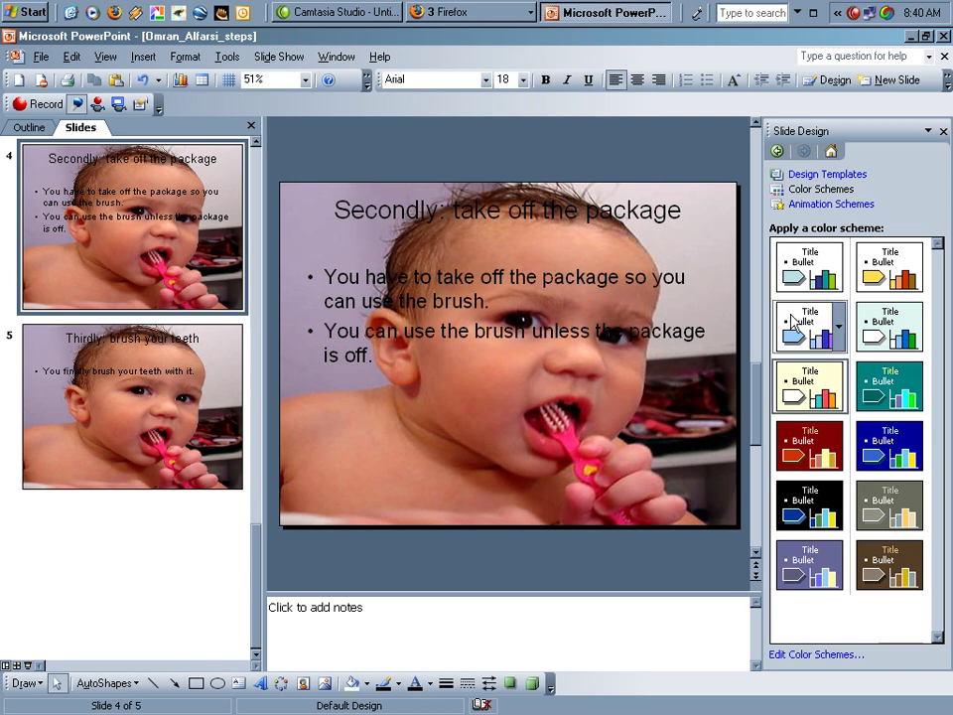
pyautogui.click(888, 395)
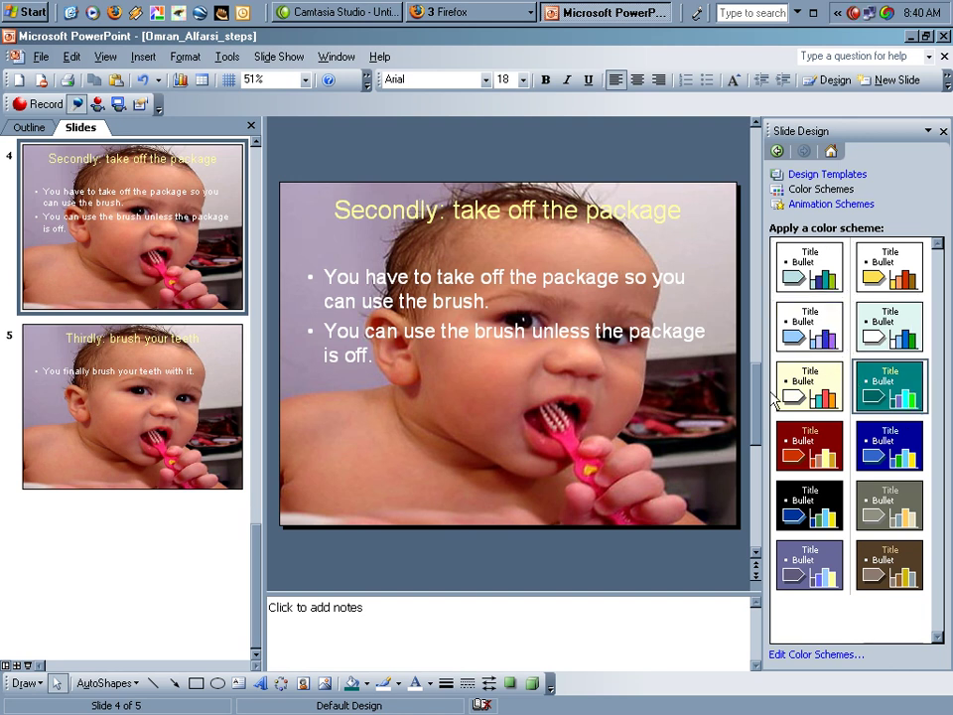
pyautogui.click(885, 461)
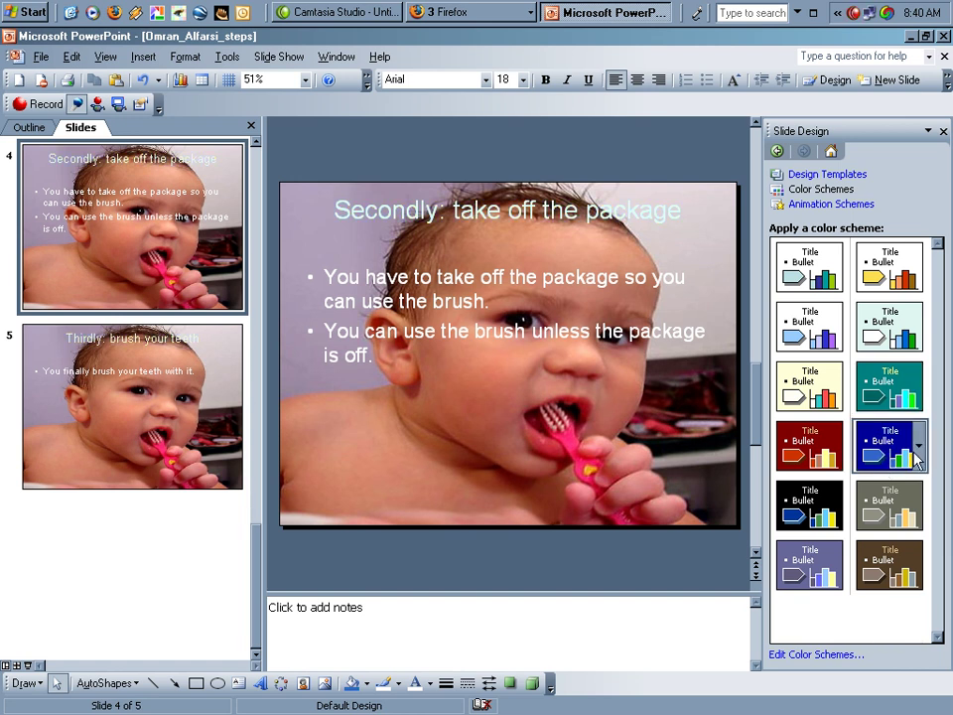
pyautogui.click(802, 443)
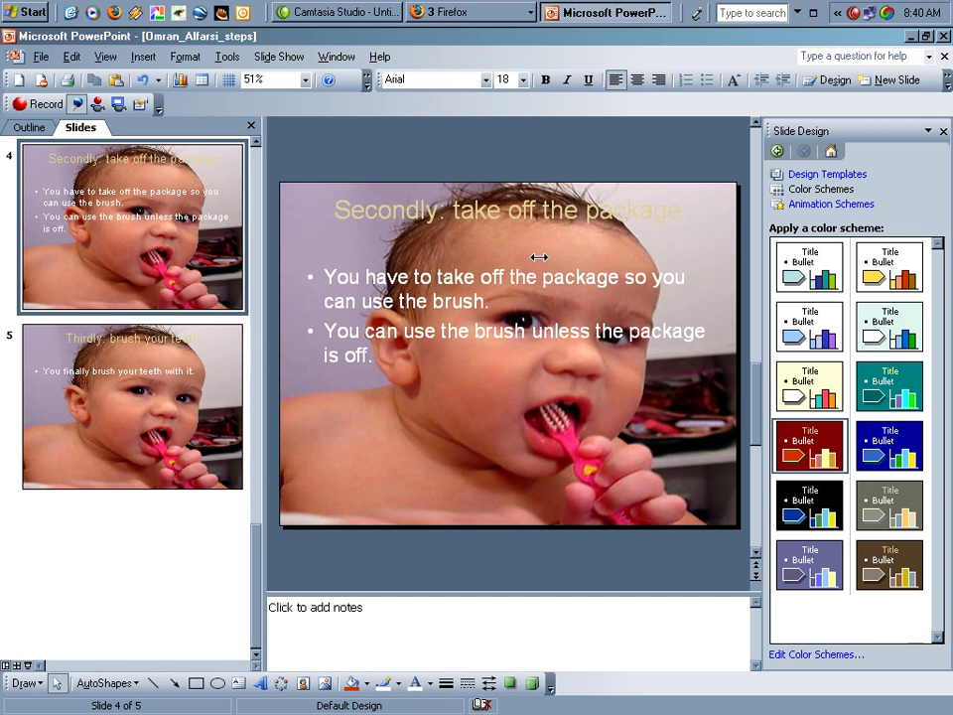
pyautogui.click(873, 496)
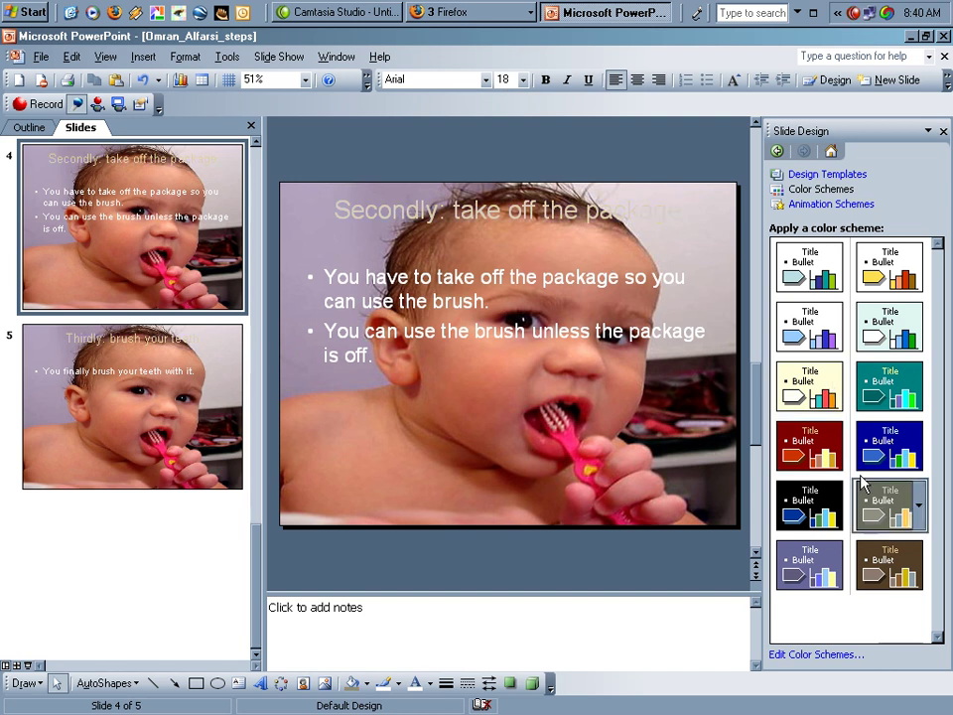
pyautogui.click(895, 283)
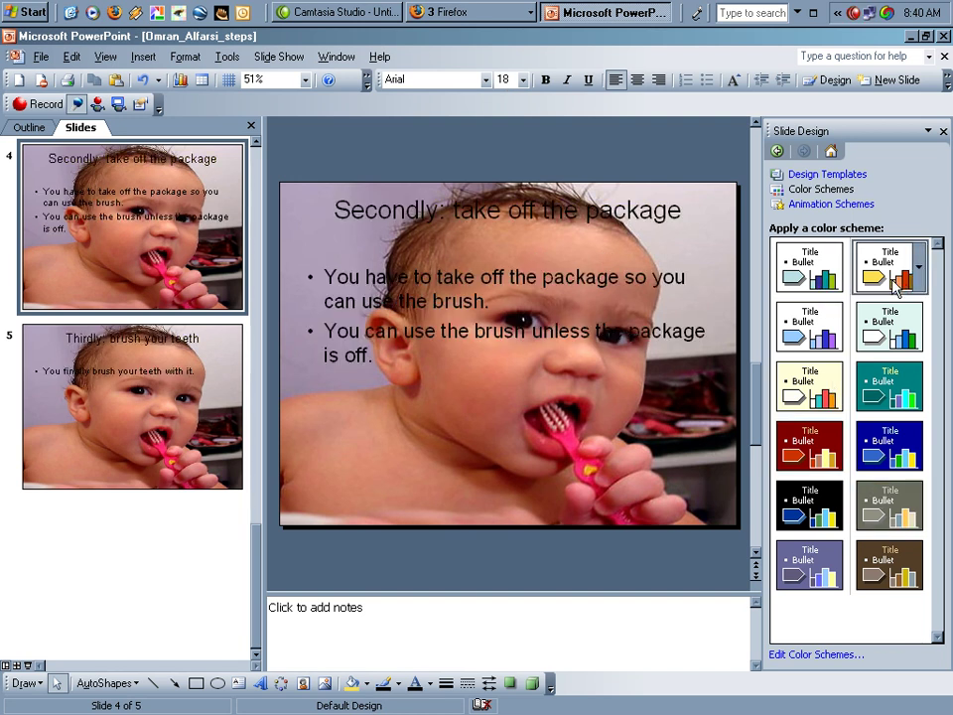
pyautogui.click(888, 315)
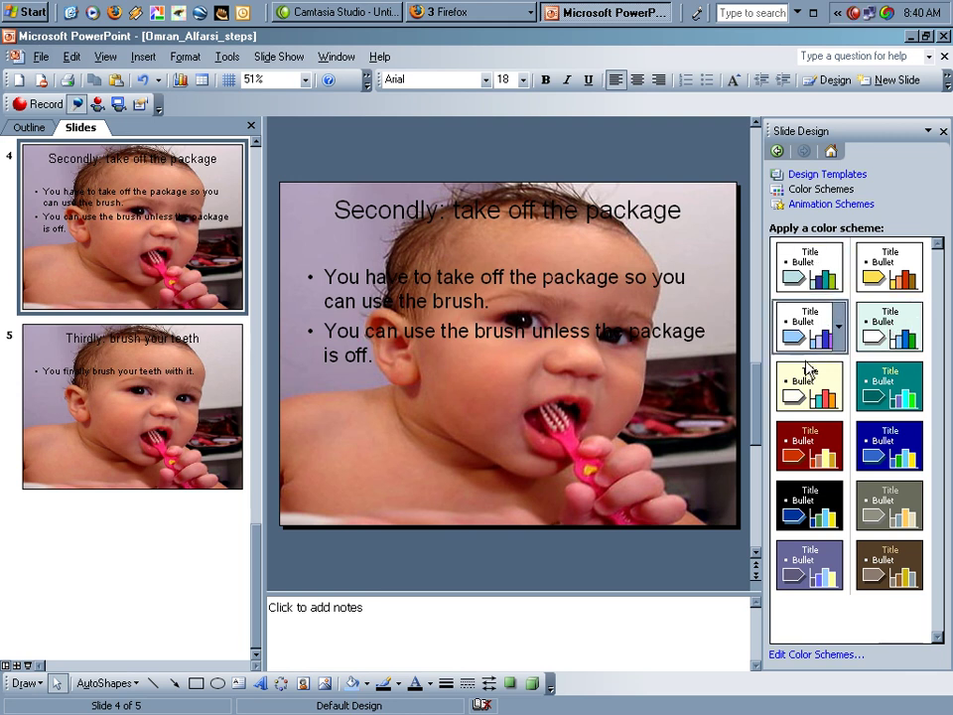
# After trying light-yellow and teal again, apply the brown colour scheme
pyautogui.click(805, 395)
pyautogui.click(878, 385)
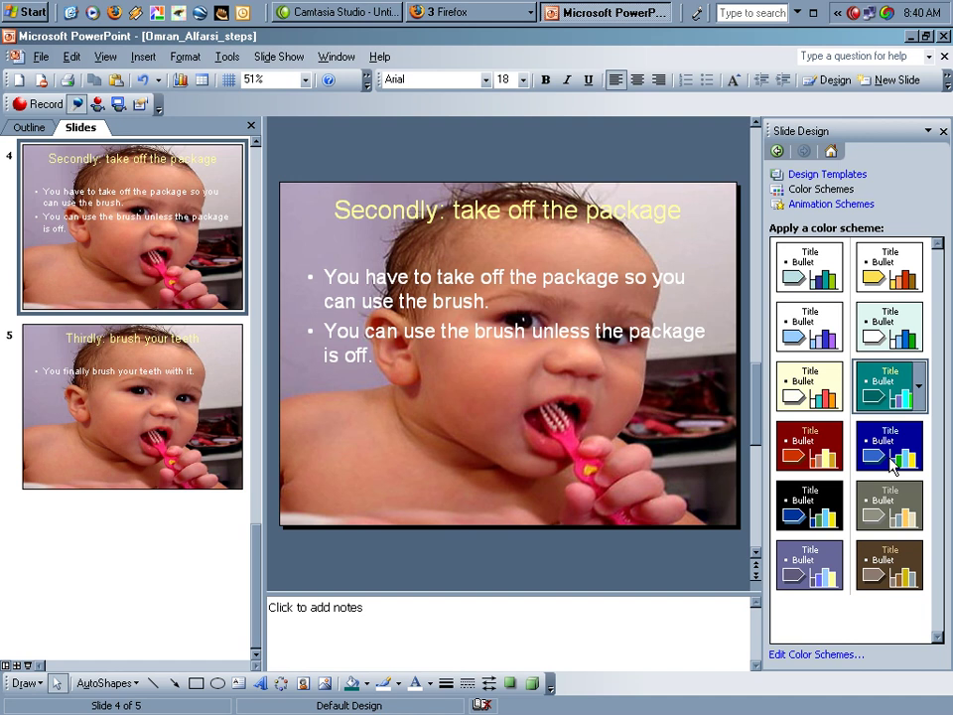
pyautogui.click(875, 558)
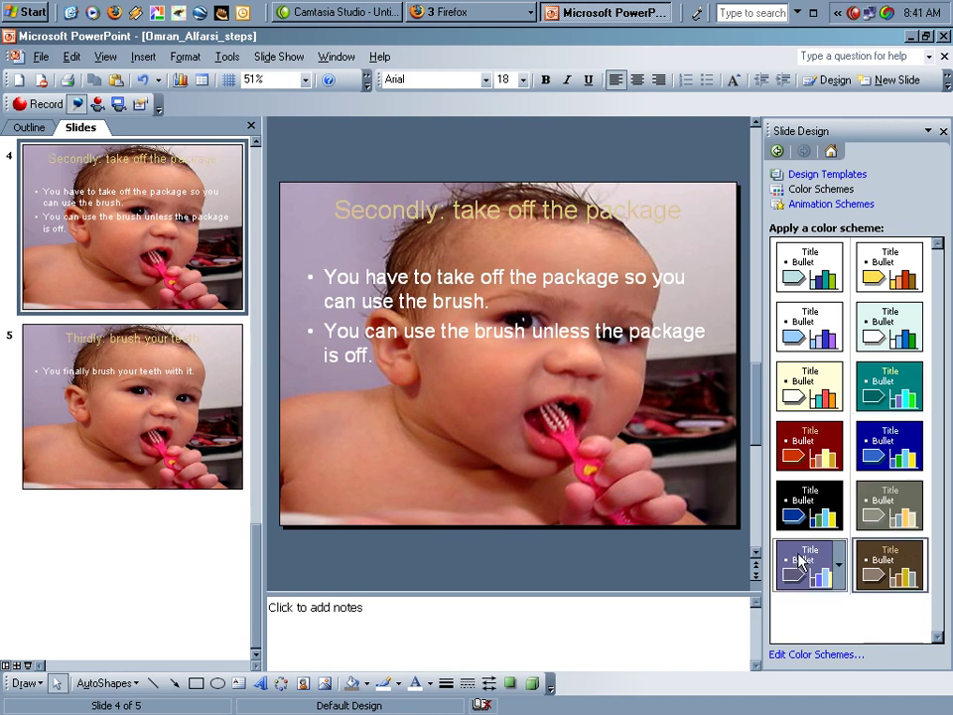
pyautogui.click(834, 657)
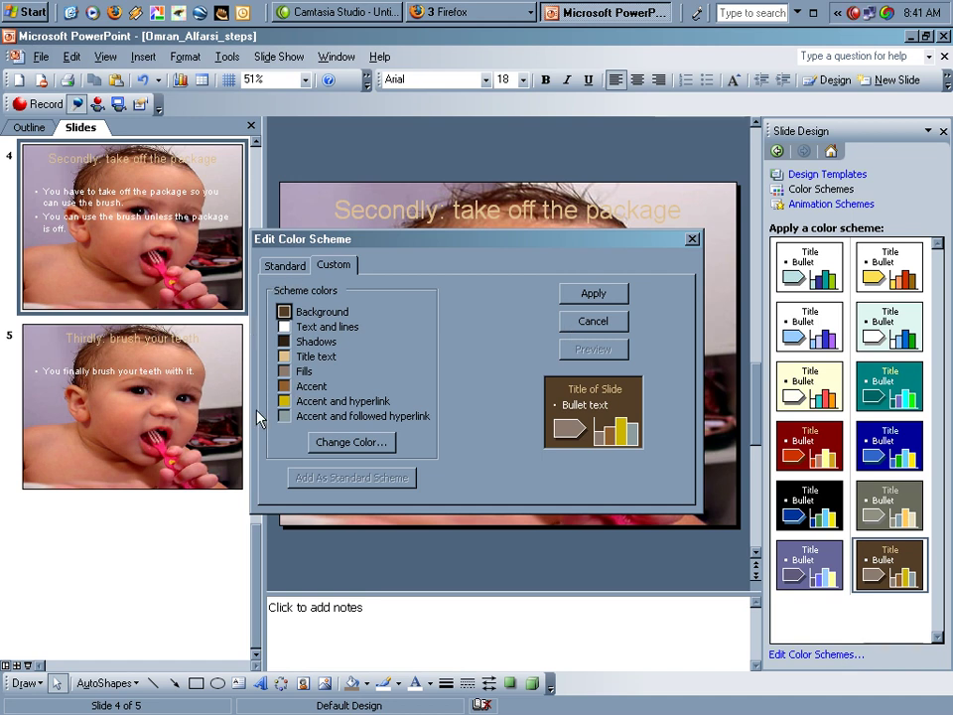
# Change the Accent and hyperlink colour to teal (51,148,153) and apply the custom scheme
pyautogui.click(283, 401)
pyautogui.click(366, 442)
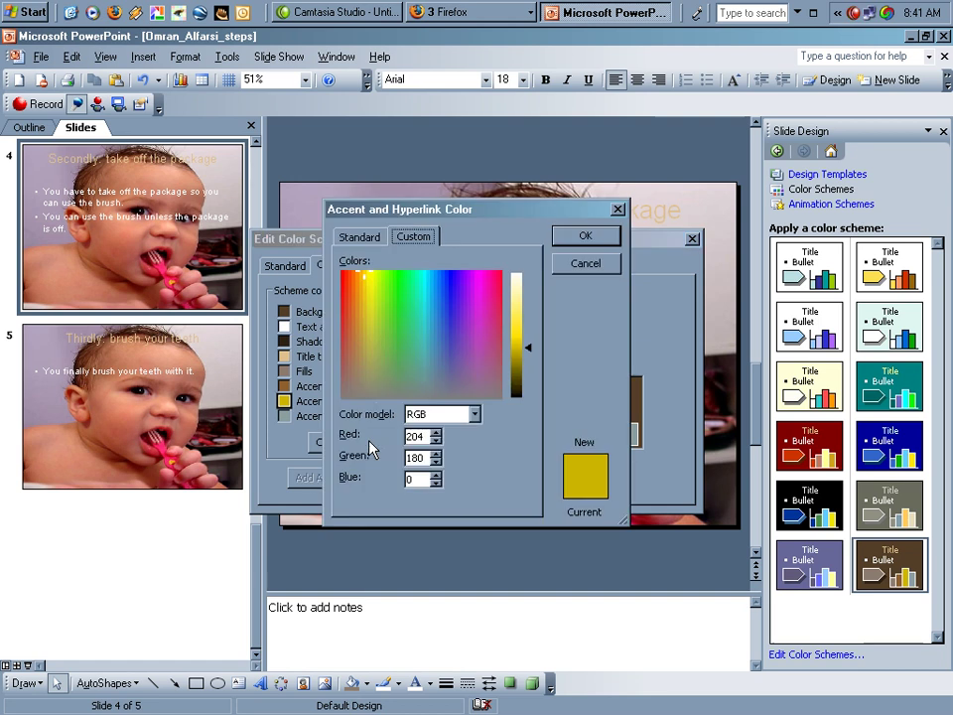
pyautogui.click(393, 303)
pyautogui.click(422, 334)
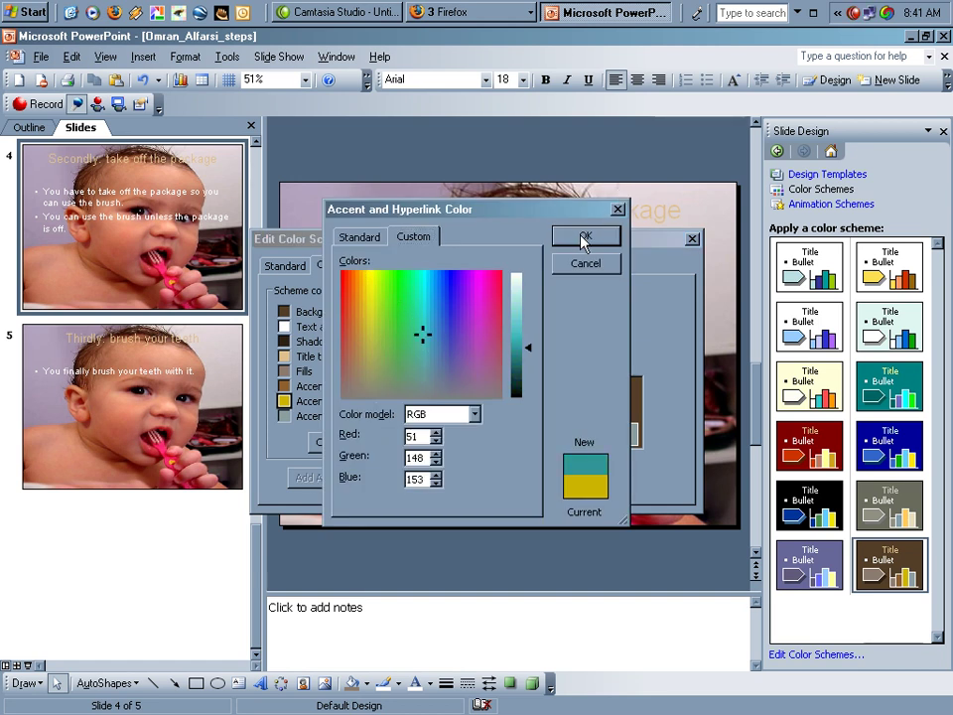
pyautogui.click(583, 238)
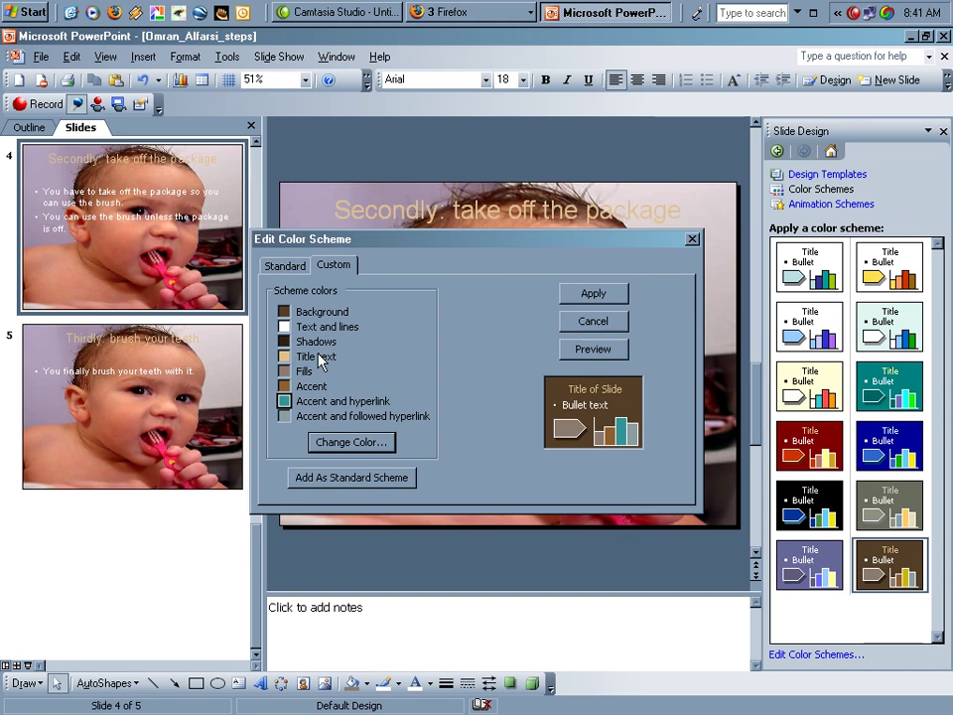
pyautogui.click(574, 293)
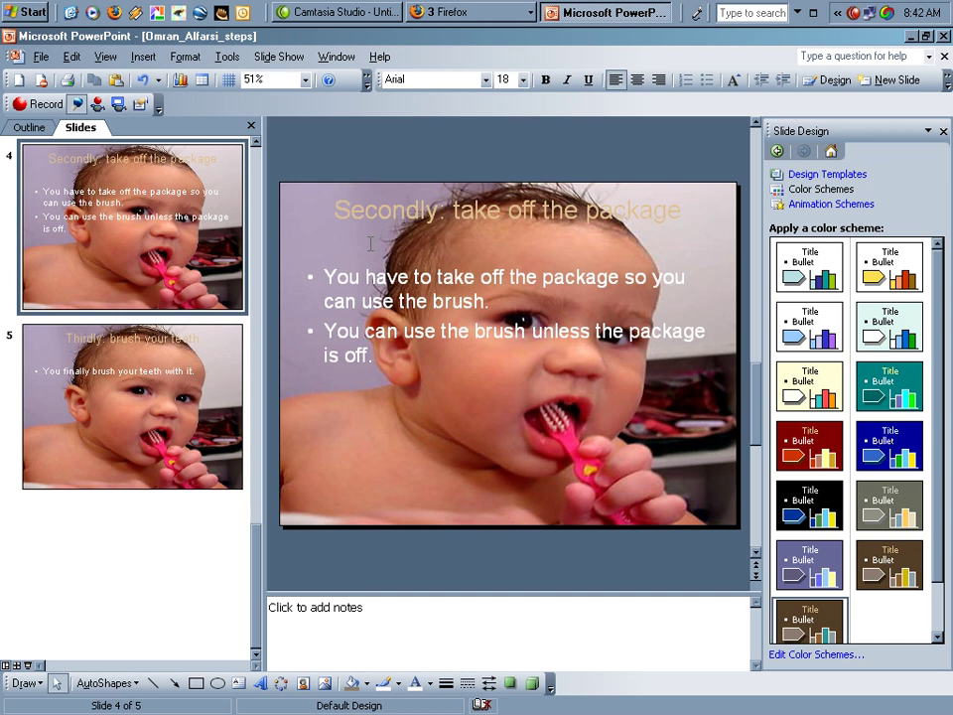
# Save the presentation with Ctrl+S, keeping the custom brown colour scheme on slides 4 and 5
pyautogui.hotkey('ctrl', 's')
# Save As a Single File Web Page and append 'my powerpiont HTML' to the page title
pyautogui.click(40, 57)
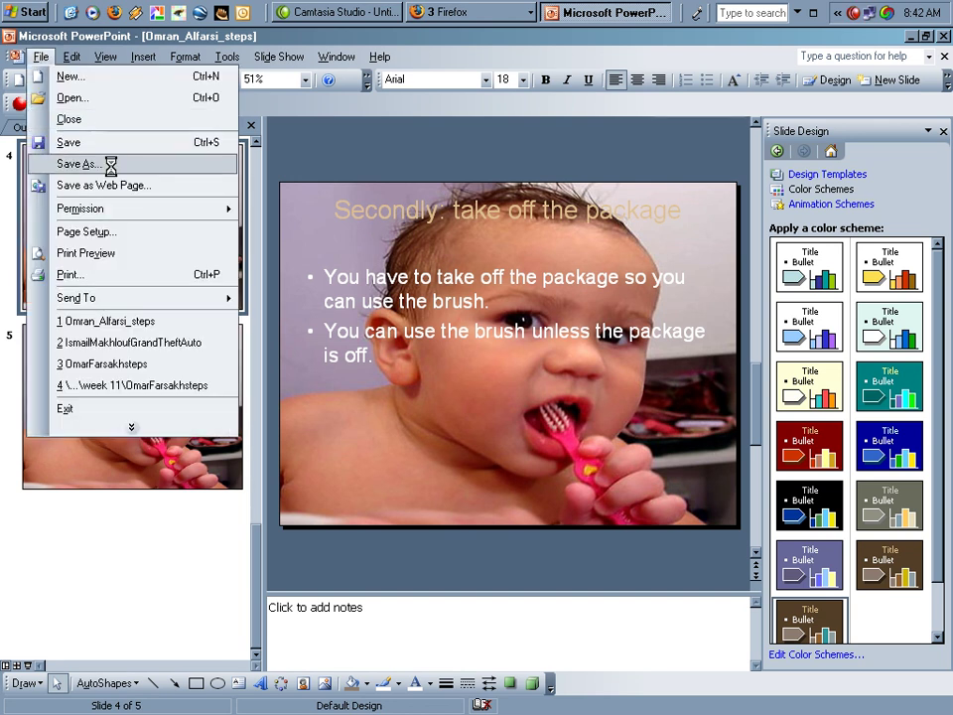
pyautogui.click(109, 163)
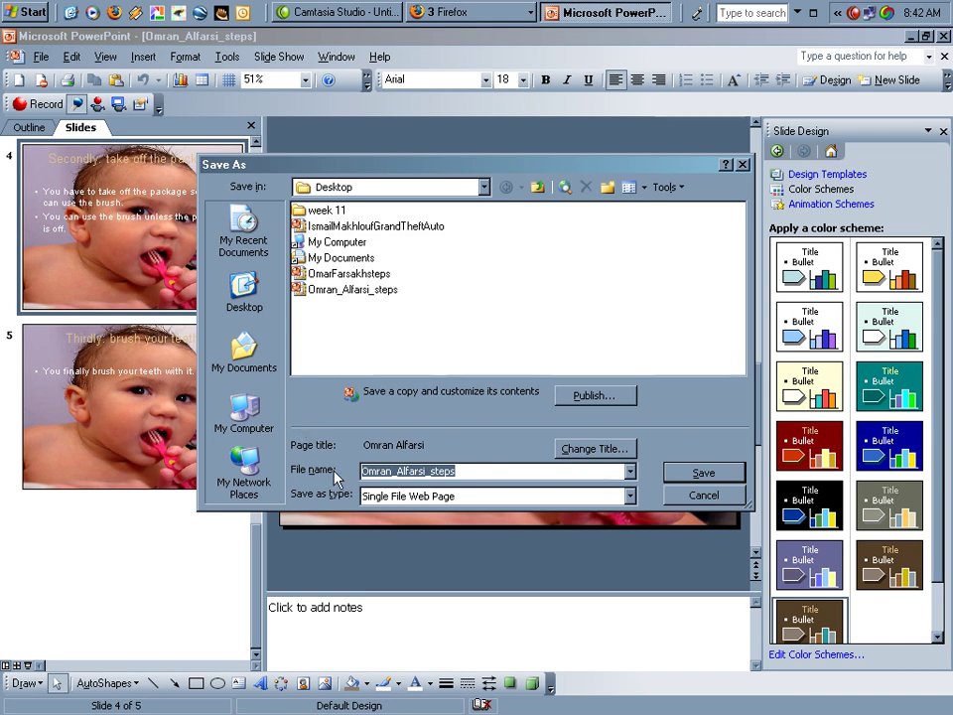
pyautogui.click(584, 449)
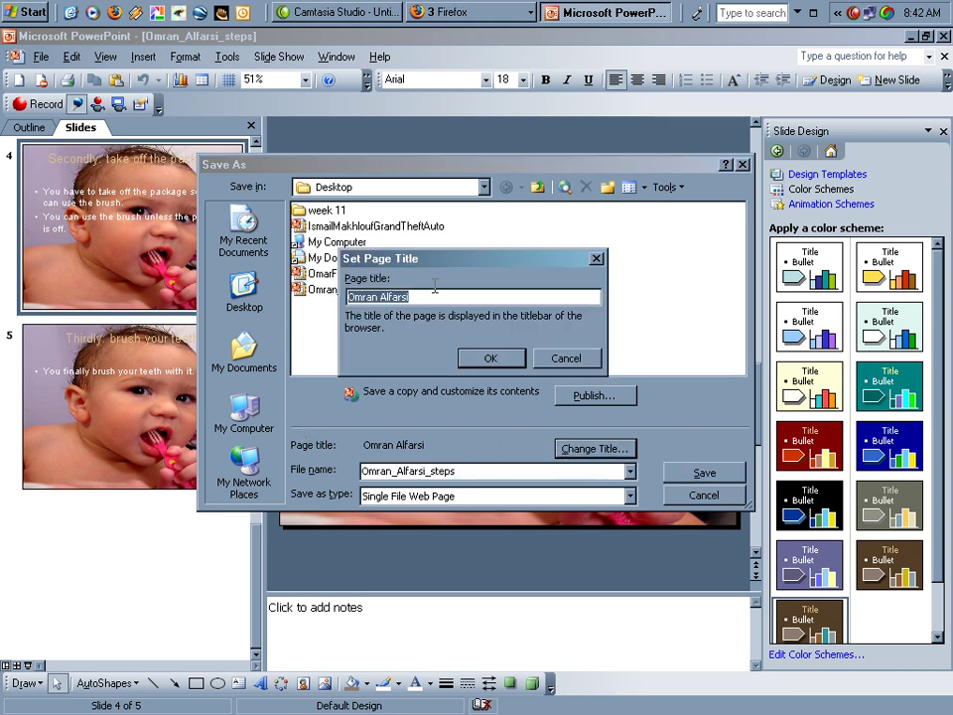
pyautogui.click(429, 296)
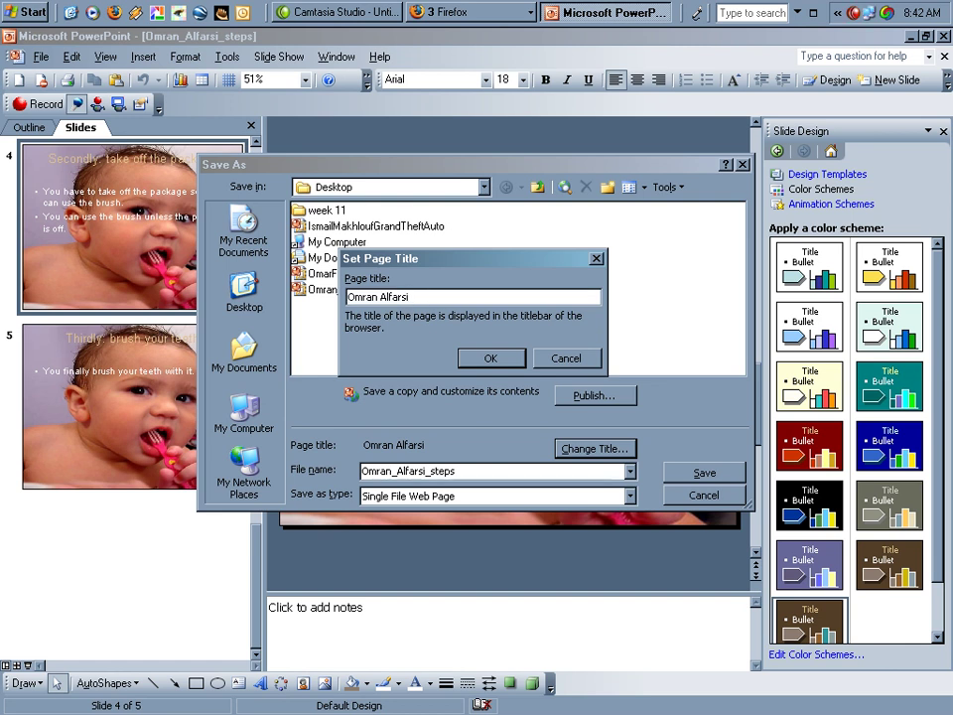
pyautogui.write(' my')
pyautogui.write(' power')
pyautogui.write('piont ')
pyautogui.write('HTML')
pyautogui.write('i')
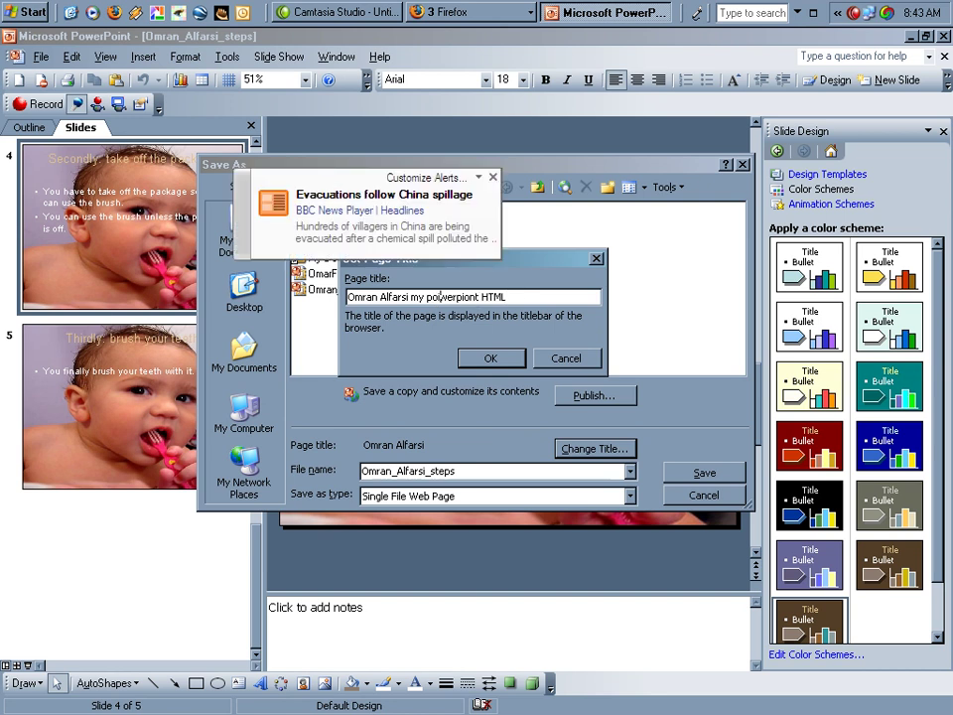
pyautogui.press('BackSpace')
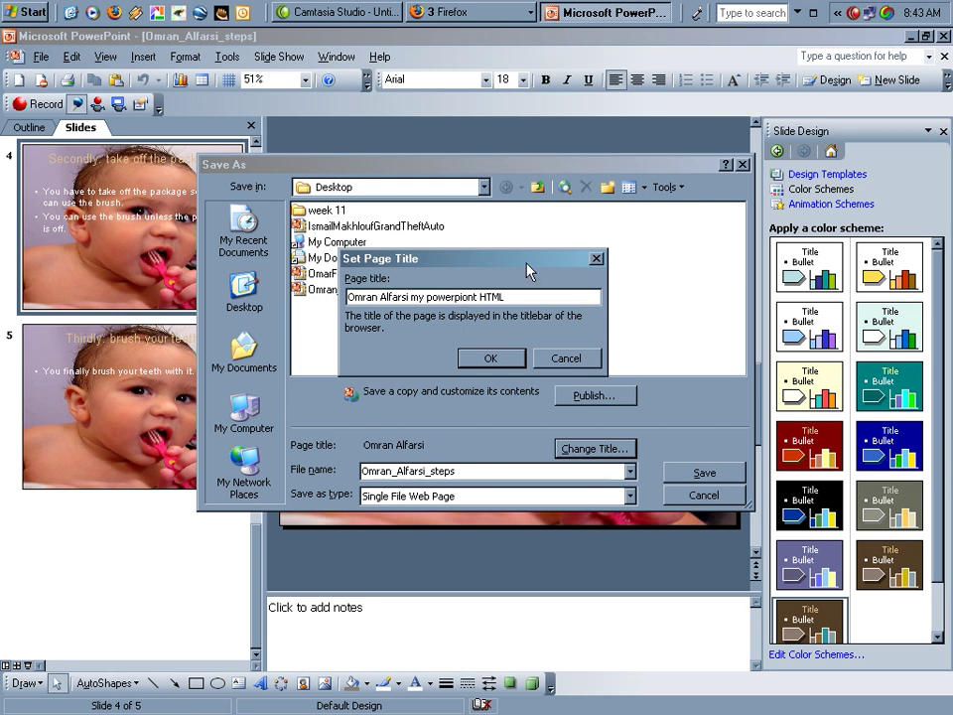
# Correct the title's spelling to 'my powerpoint HTML' and confirm the new page title
pyautogui.click(467, 296)
pyautogui.press('BackSpace')
pyautogui.press('Right')
pyautogui.write('i')
pyautogui.press('BackSpace')
pyautogui.write('i')
pyautogui.click(489, 357)
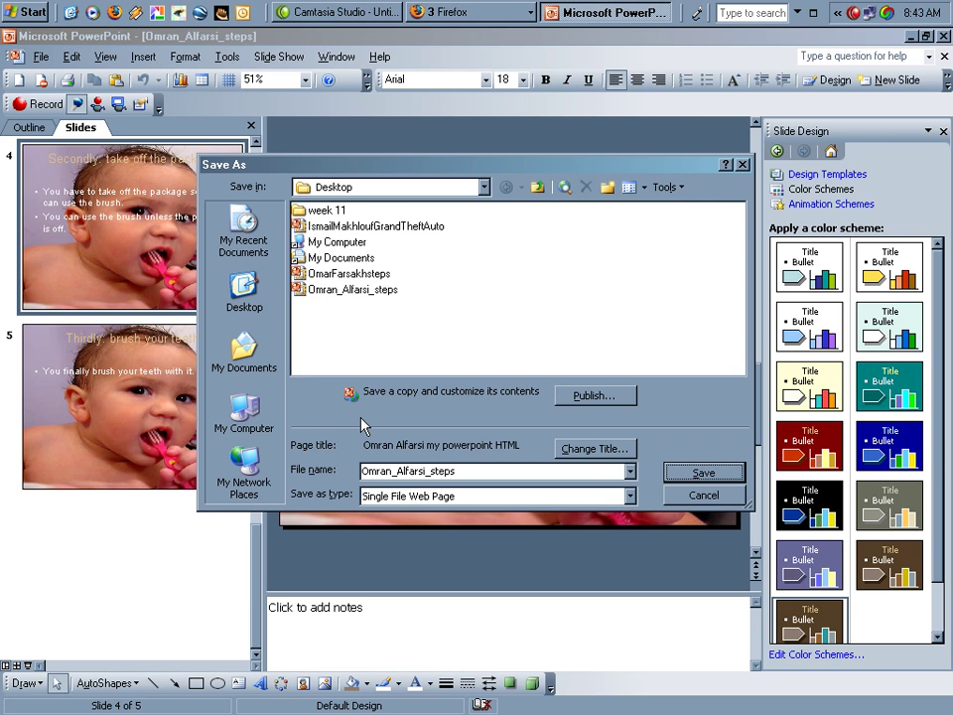
# Save the web page, replacing the existing .mht file, and dismiss the news alert
pyautogui.click(703, 474)
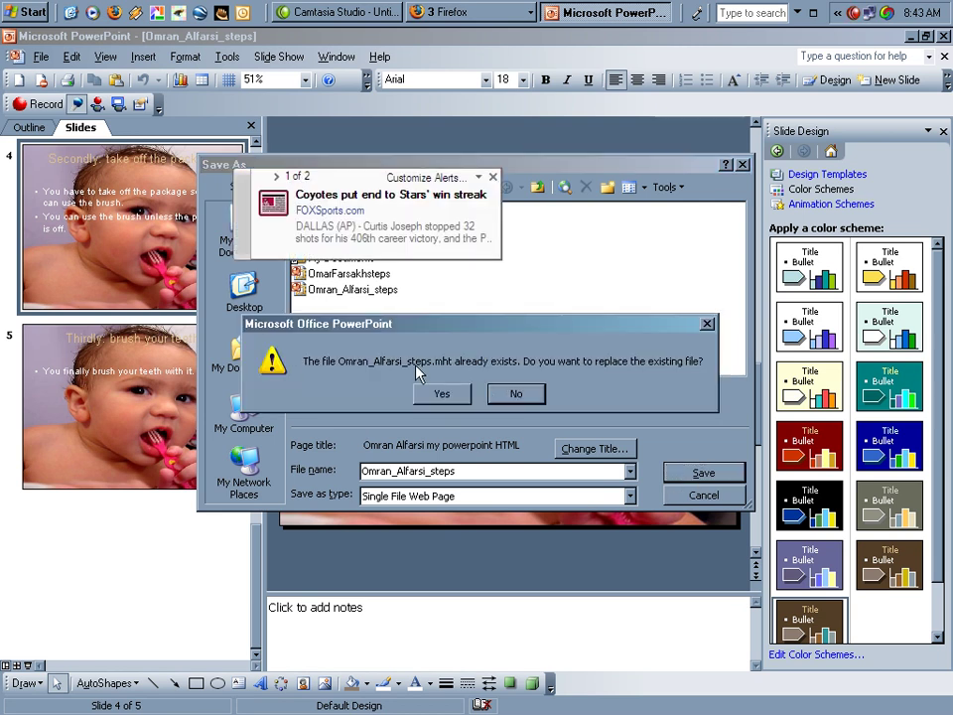
pyautogui.click(440, 393)
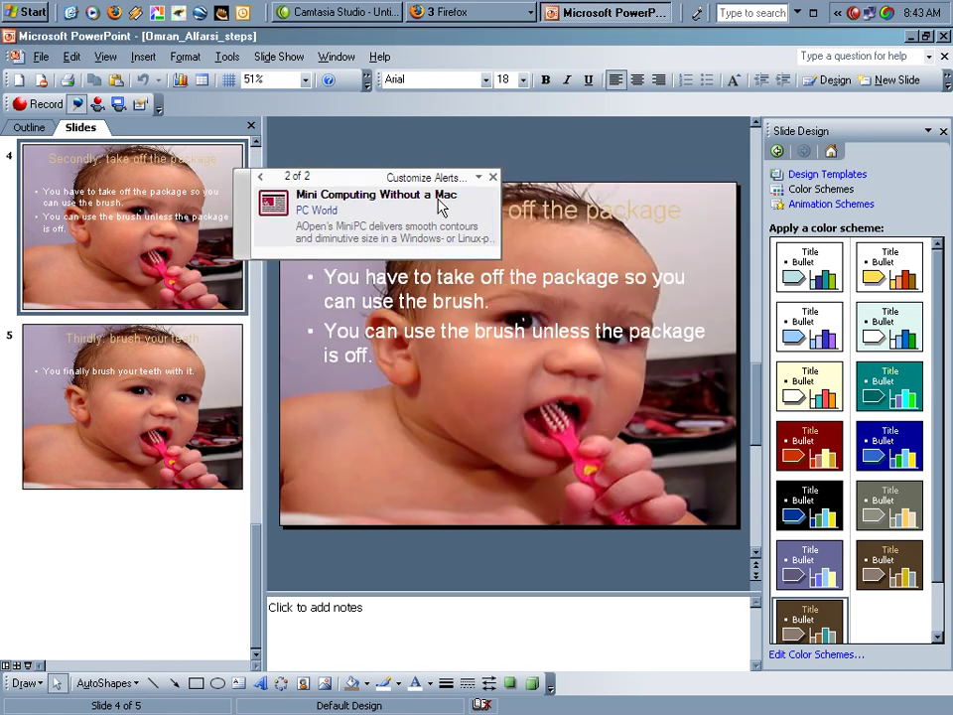
pyautogui.click(494, 178)
# From the desktop, check the saved file's properties: an MHTML Document of 191 KB
pyautogui.click(493, 177)
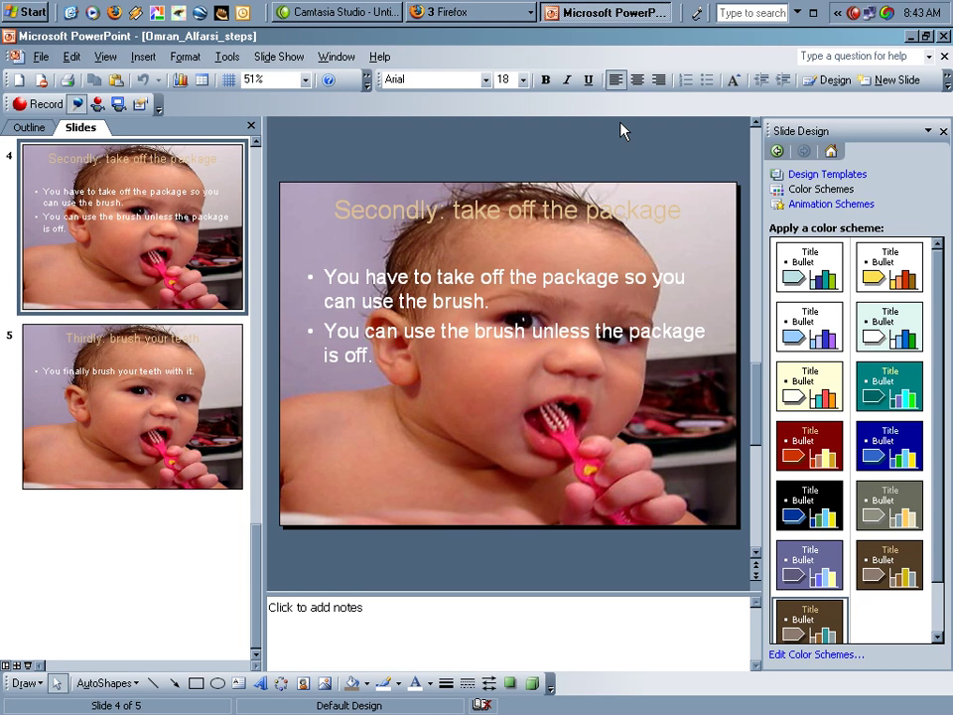
pyautogui.press('super+d')
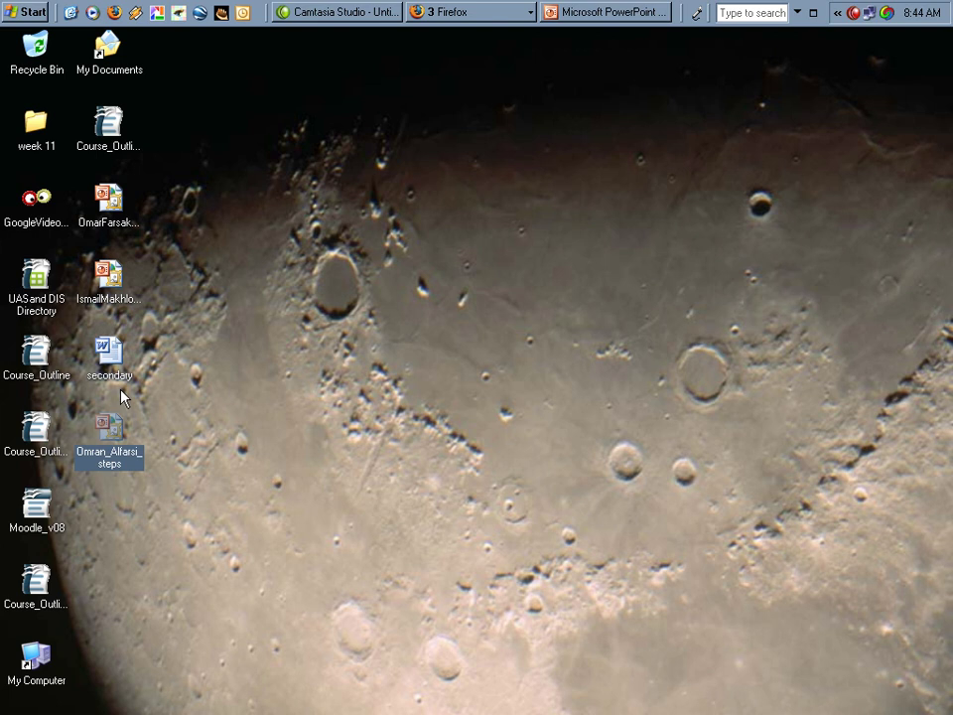
pyautogui.rightClick(112, 443)
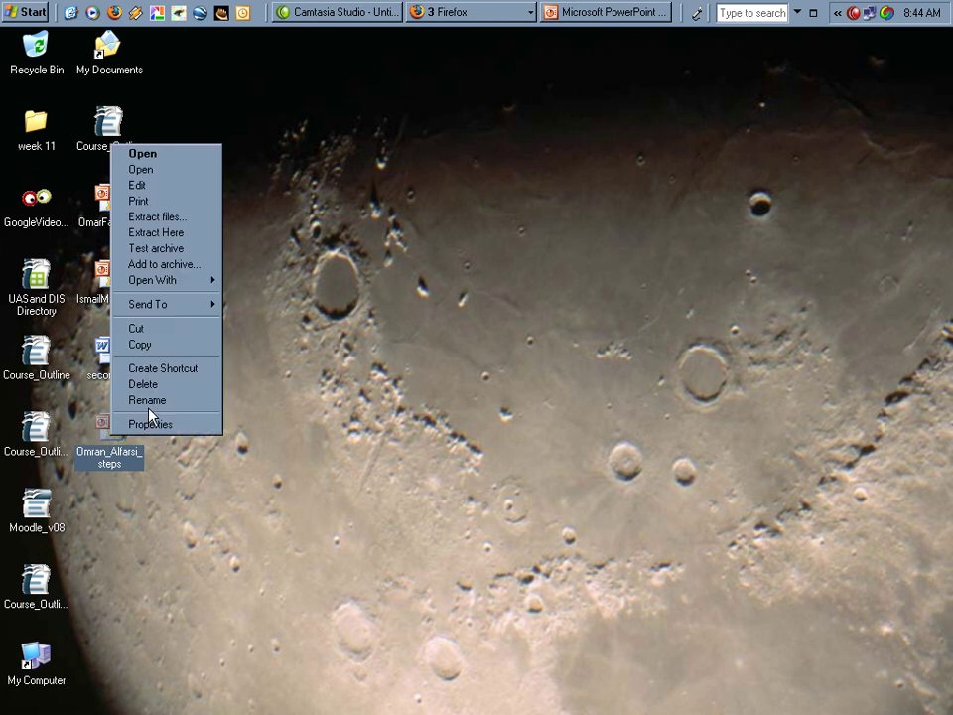
pyautogui.click(177, 426)
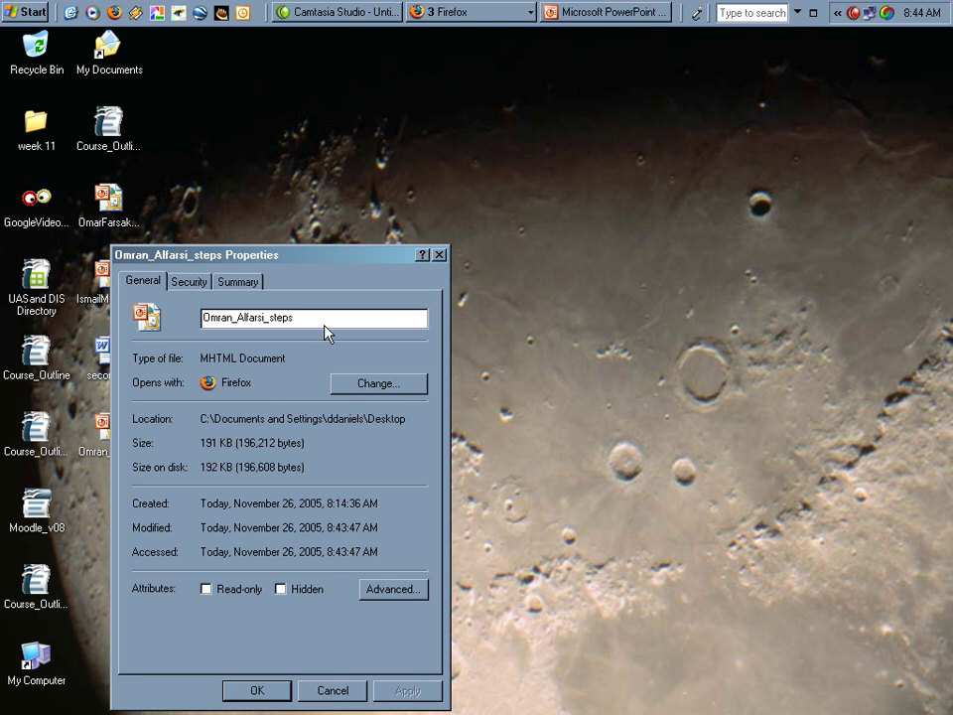
pyautogui.moveTo(342, 255); pyautogui.dragTo(433, 162)
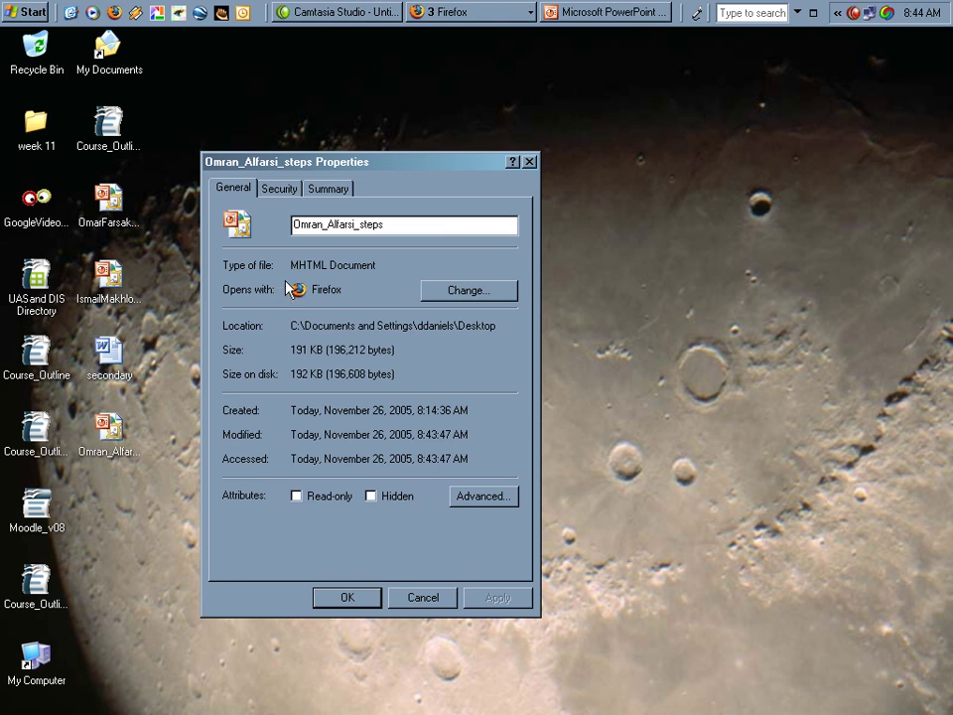
pyautogui.click(368, 602)
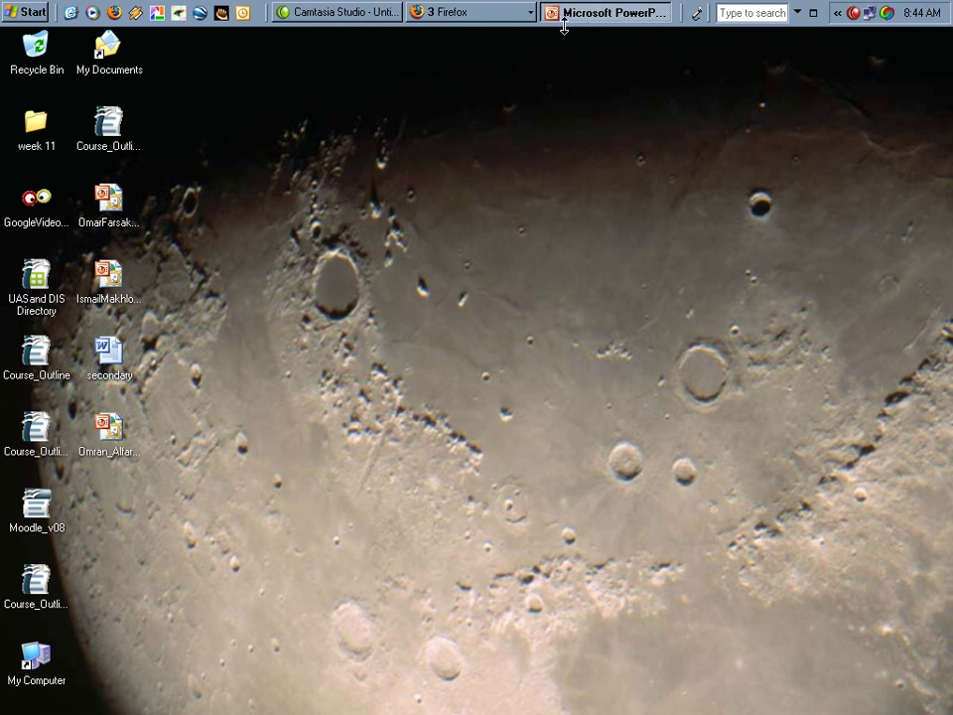
# Switch to Firefox and start a reply to the 'how to brush yuor teeth' post in context
pyautogui.hotkey('alt', 'Tab')
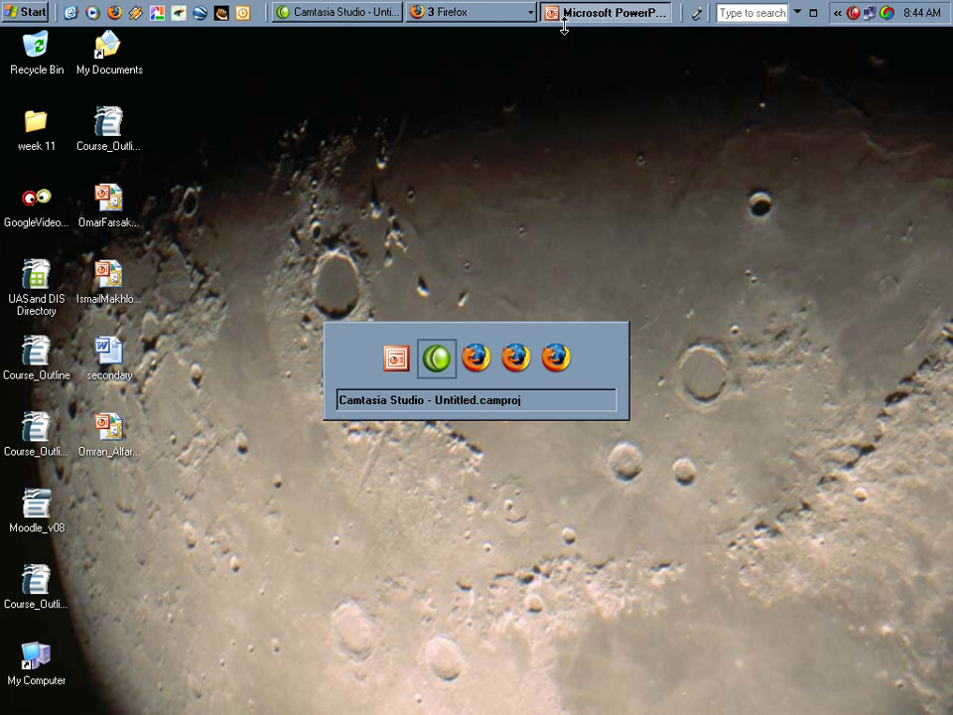
pyautogui.press('Tab')
pyautogui.press('Tab')
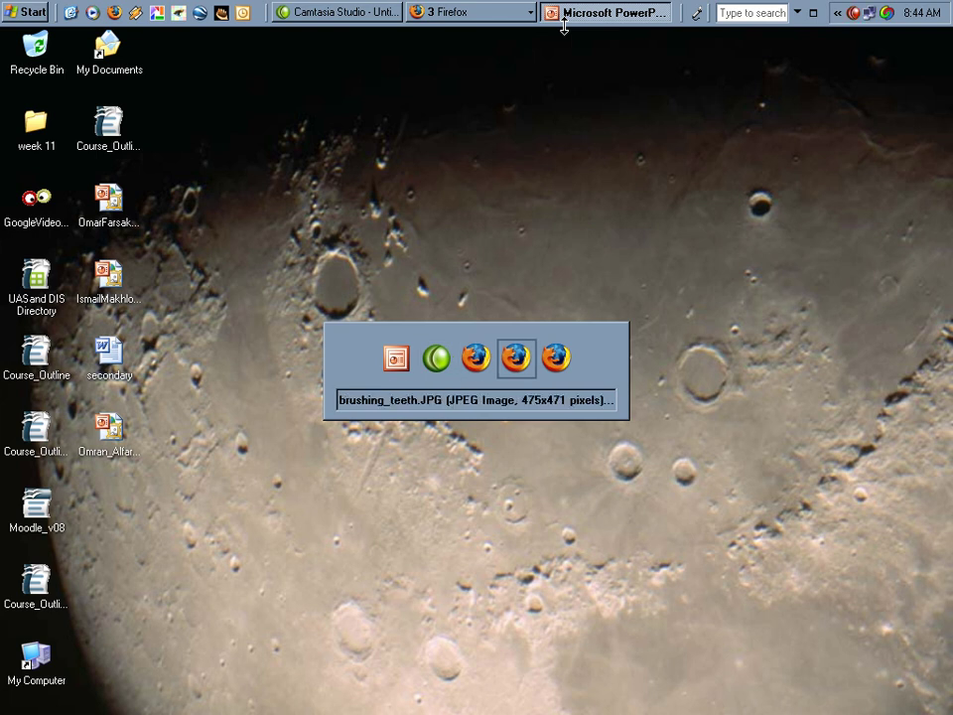
pyautogui.press('Tab')
pyautogui.press('Tab')
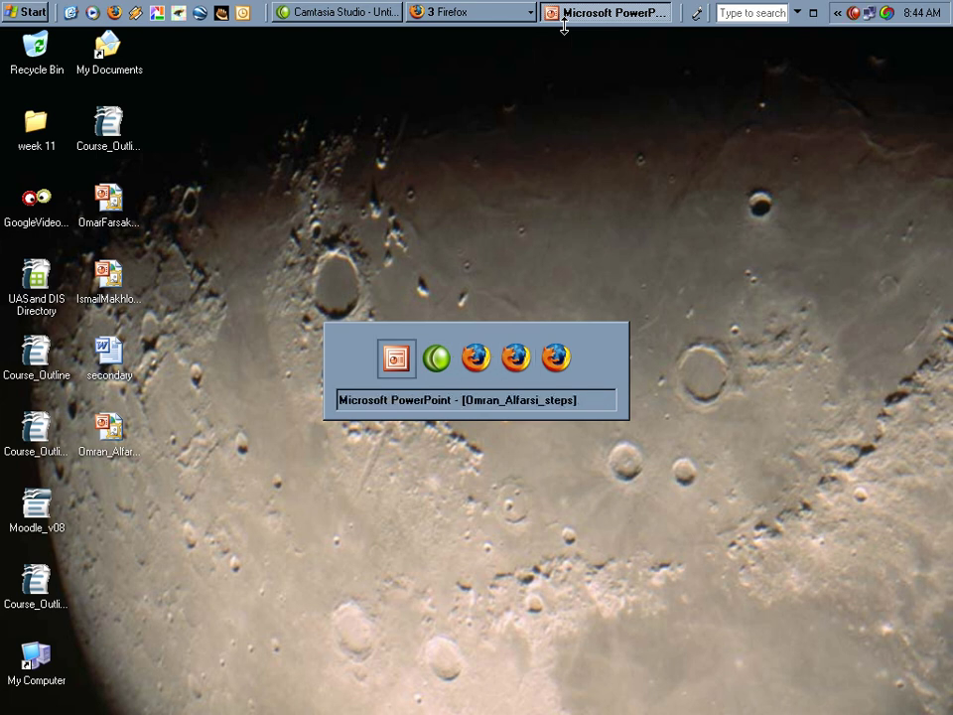
pyautogui.press('Tab')
pyautogui.press('Tab')
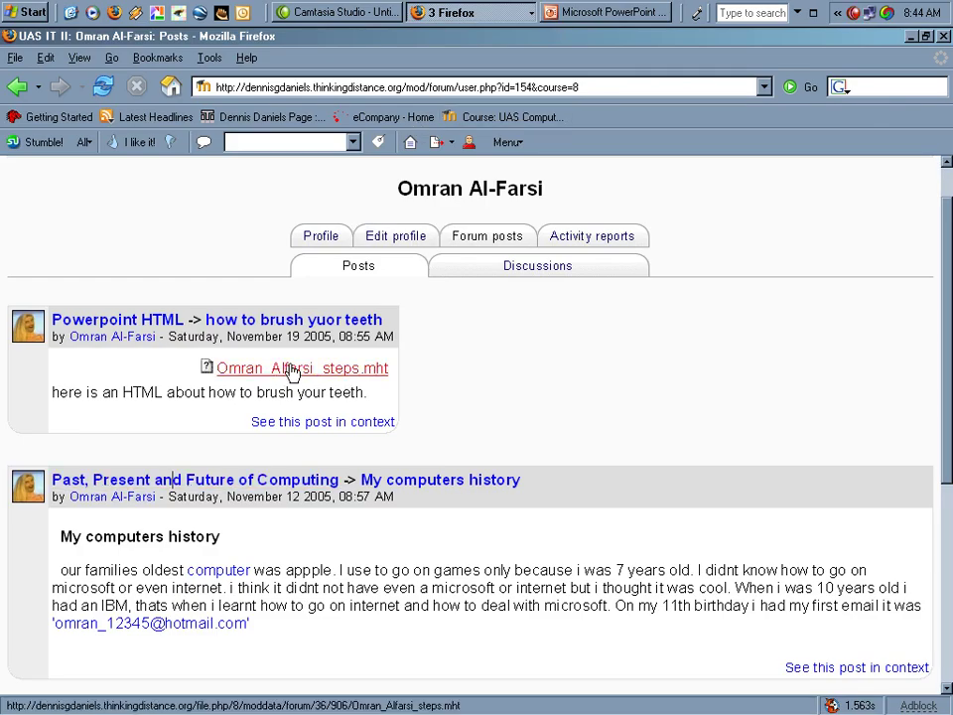
pyautogui.click(318, 422)
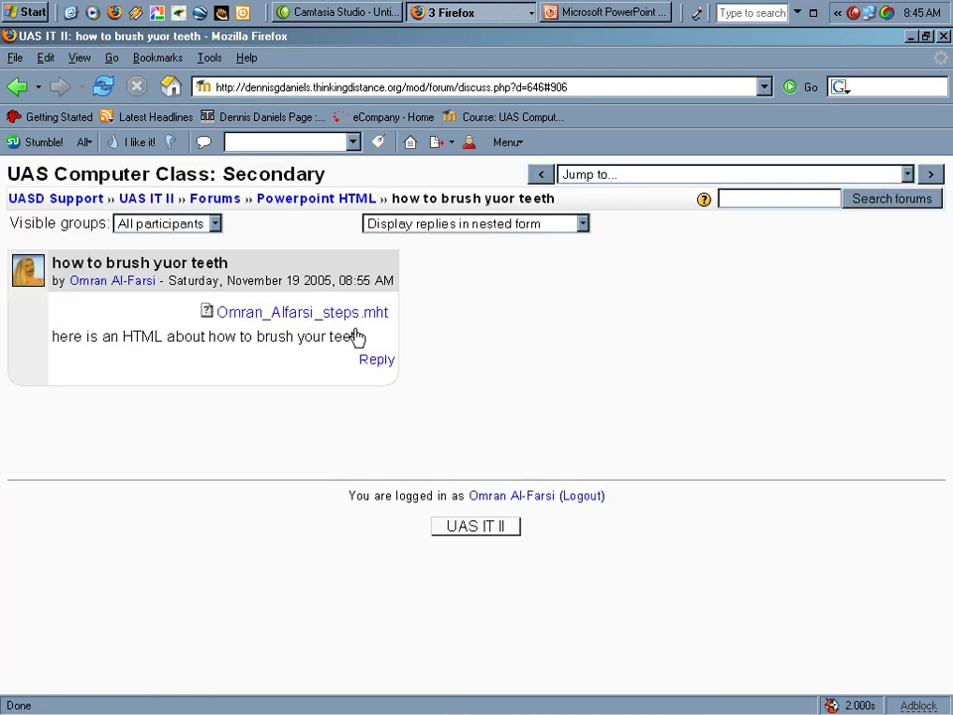
pyautogui.click(376, 363)
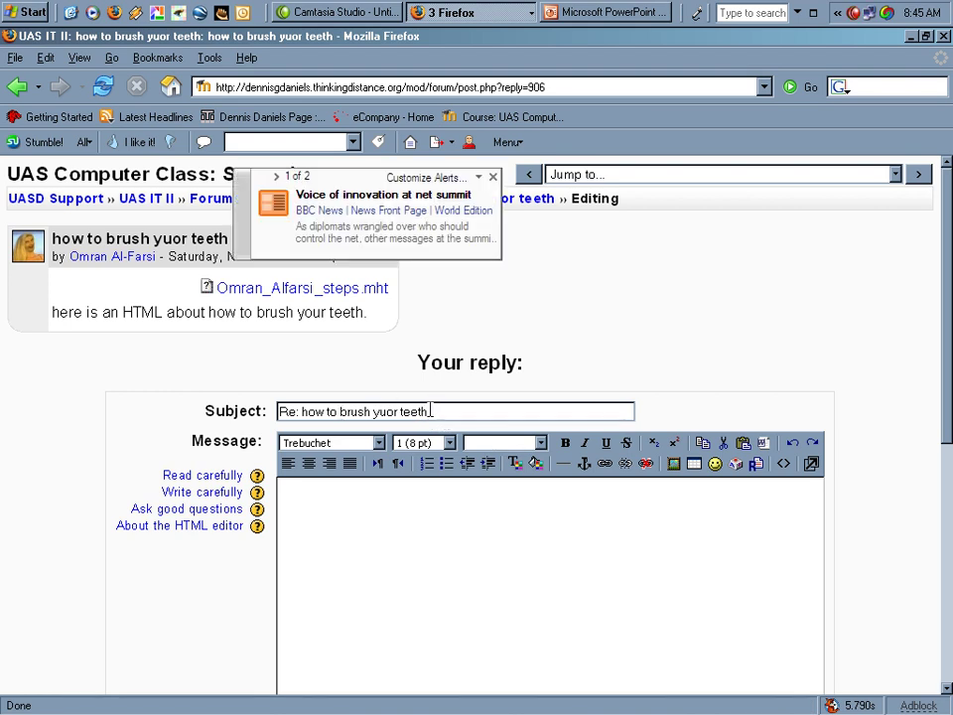
# Change the reply subject to 'Re: my updated tenstep program'
pyautogui.press('BackSpace')
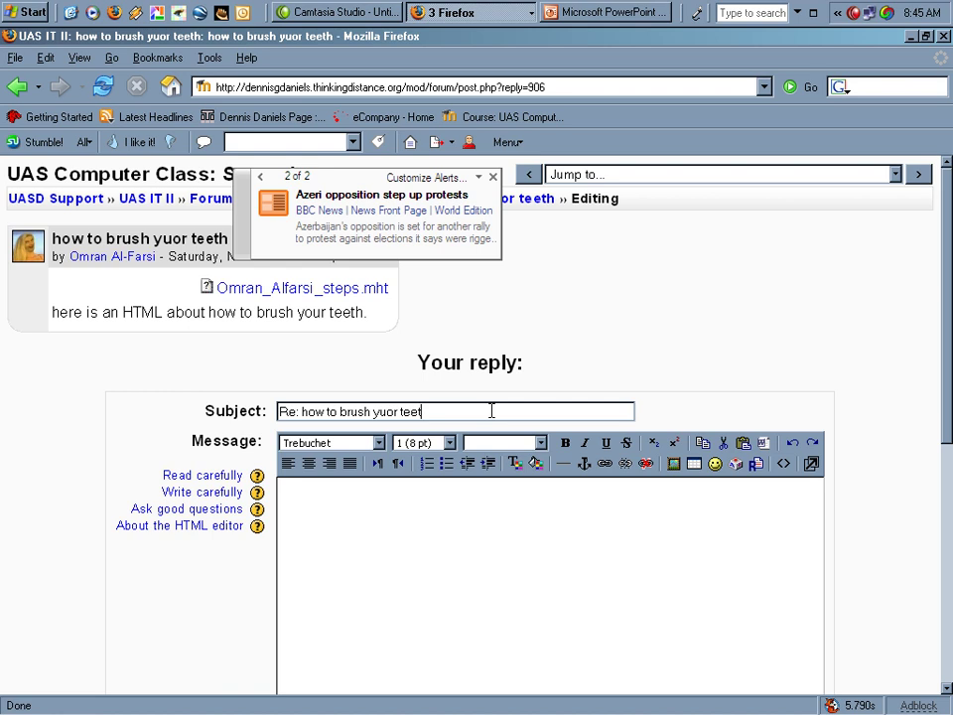
pyautogui.press('BackSpace')
pyautogui.press('BackSpace')
pyautogui.press('BackSpace')
pyautogui.press('BackSpace')
pyautogui.press('BackSpace')
pyautogui.press('BackSpace')
pyautogui.press('BackSpace')
pyautogui.press('BackSpace')
pyautogui.press('BackSpace')
pyautogui.press('BackSpace')
pyautogui.press('BackSpace')
pyautogui.press('BackSpace')
pyautogui.press('BackSpace')
pyautogui.press('BackSpace')
pyautogui.press('BackSpace')
pyautogui.press('BackSpace')
pyautogui.press('BackSpace')
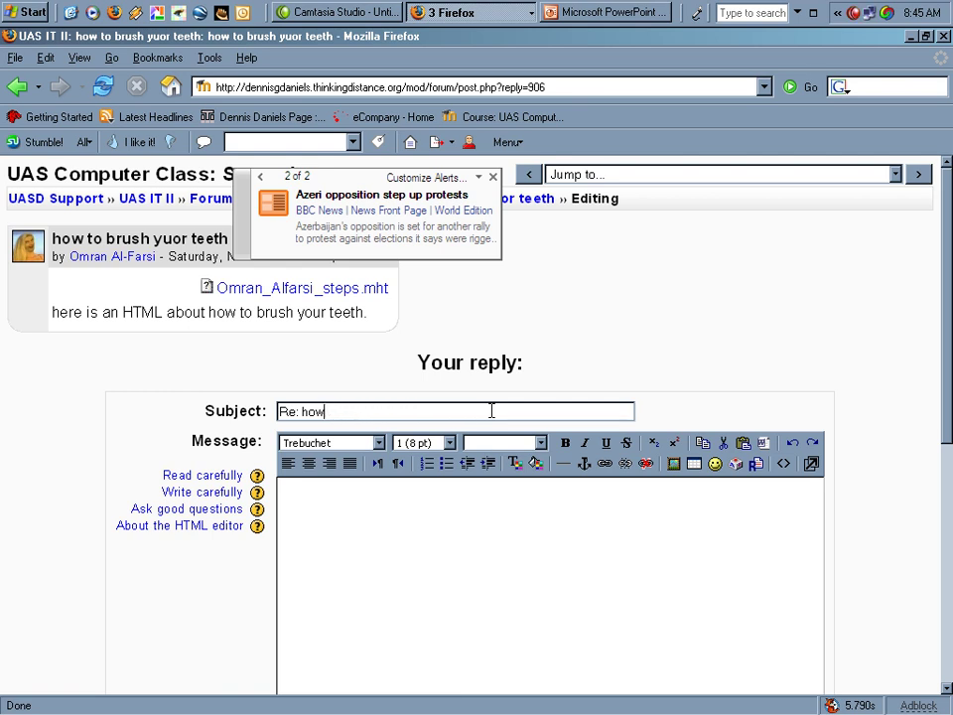
pyautogui.press('BackSpace')
pyautogui.press('BackSpace')
pyautogui.press('BackSpace')
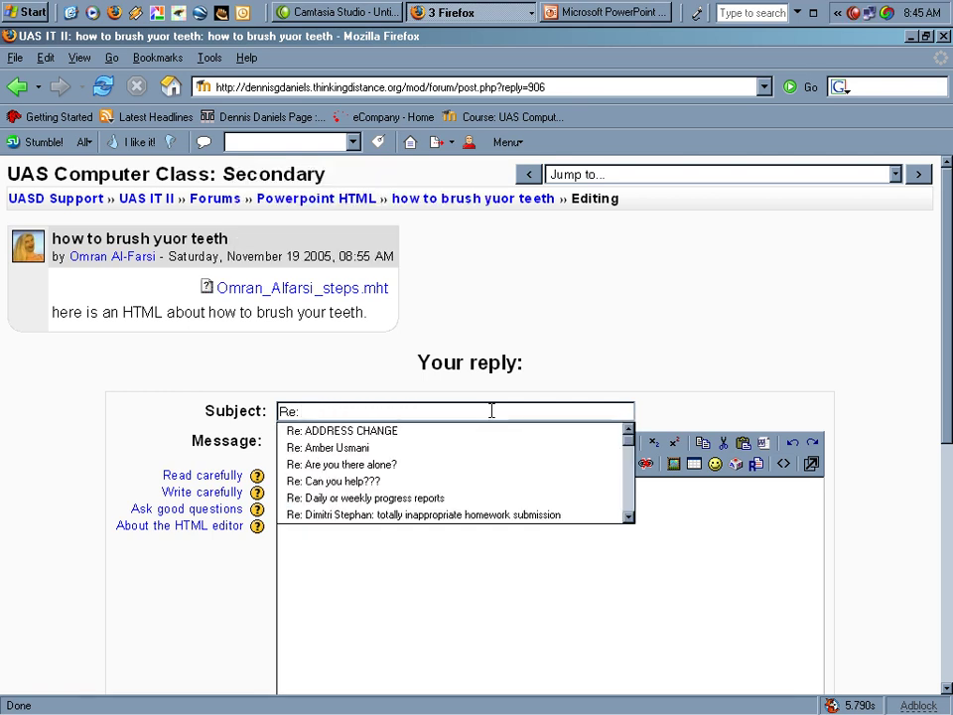
pyautogui.write('my')
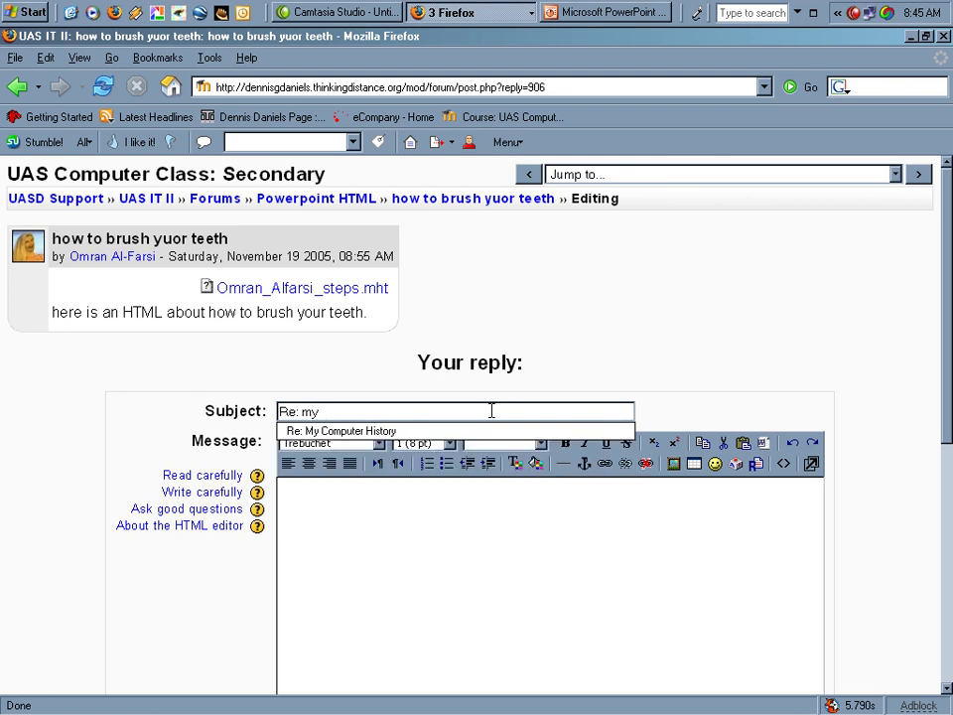
pyautogui.write(' up')
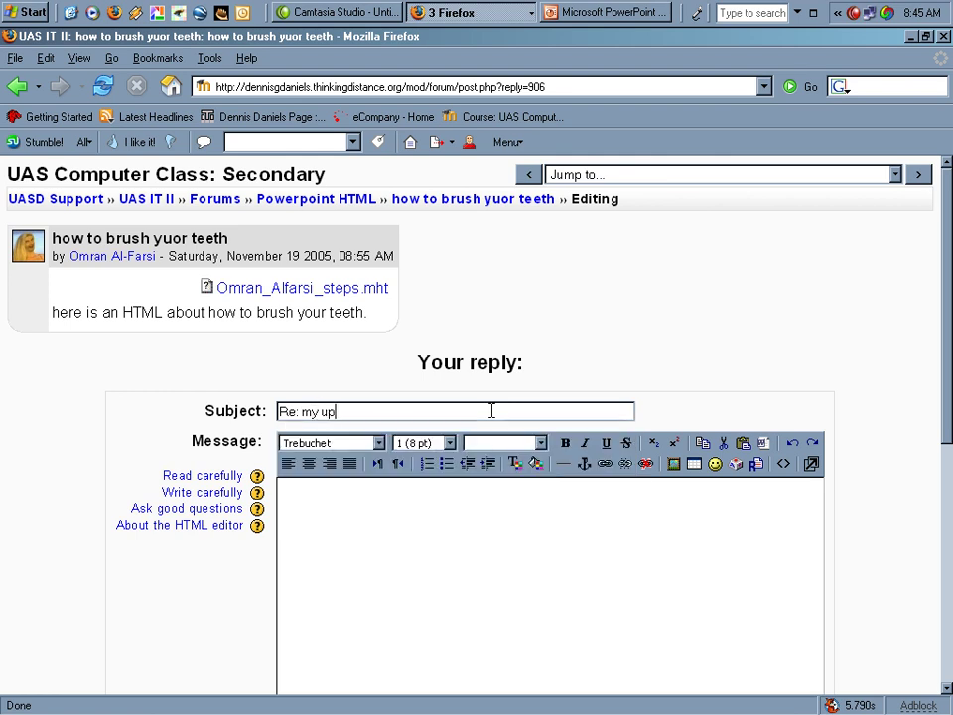
pyautogui.write('date')
pyautogui.write('d')
pyautogui.write(' ten')
pyautogui.write('step')
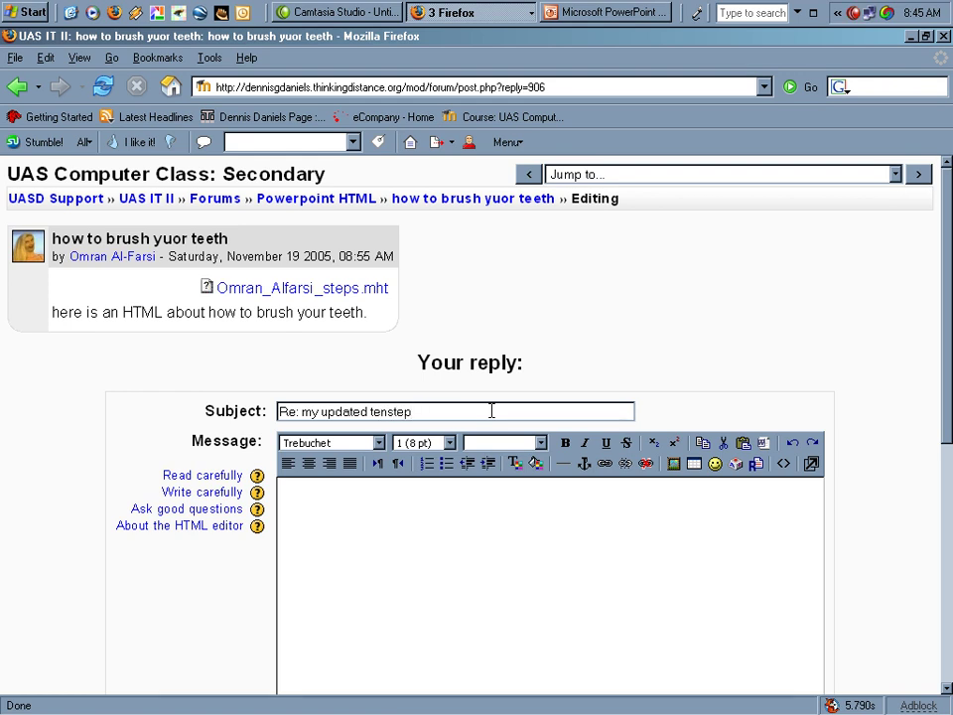
pyautogui.write(' program')
pyautogui.scroll(-1, 612, 450)
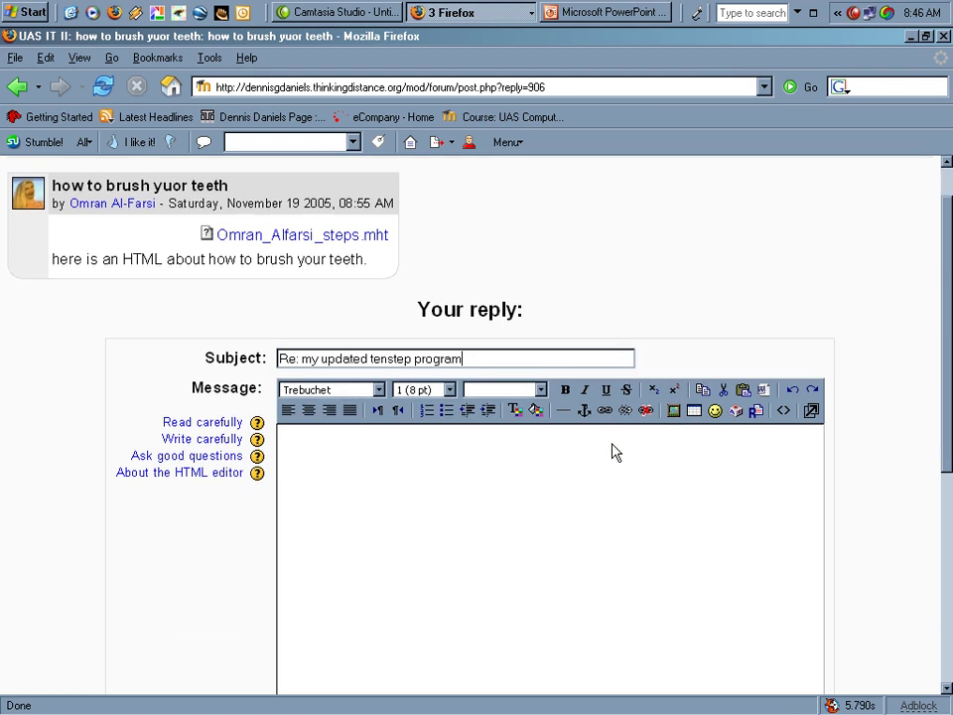
pyautogui.scroll(-2, 517, 448)
# Fix the subject to 'Ten step' and type placeholder text in the message body
pyautogui.click(473, 377)
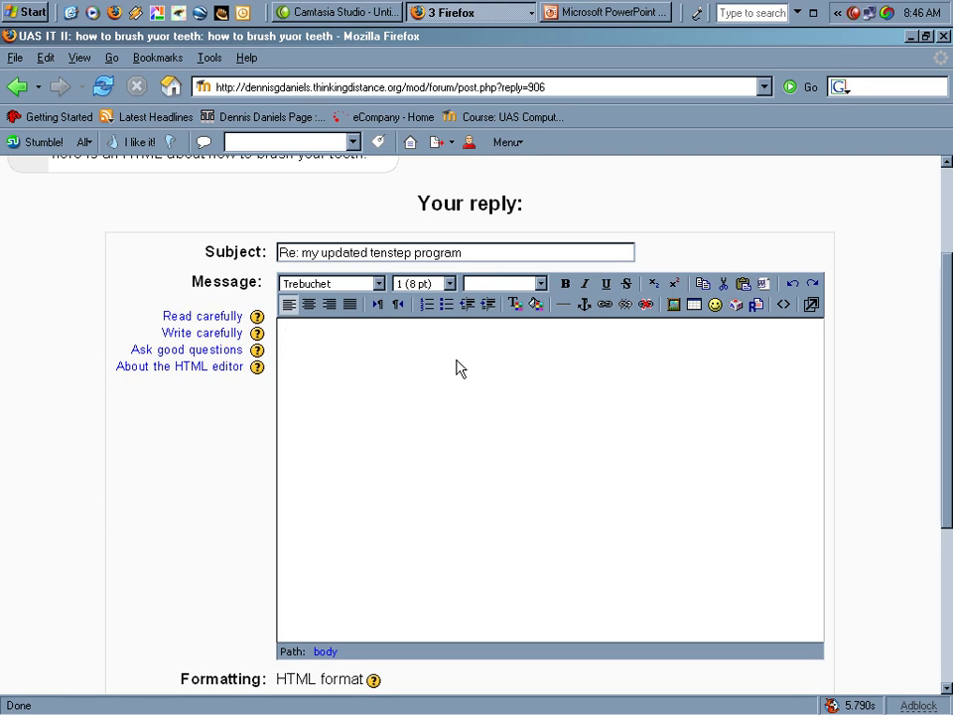
pyautogui.click(384, 253)
pyautogui.moveTo(368, 253); pyautogui.dragTo(375, 253)
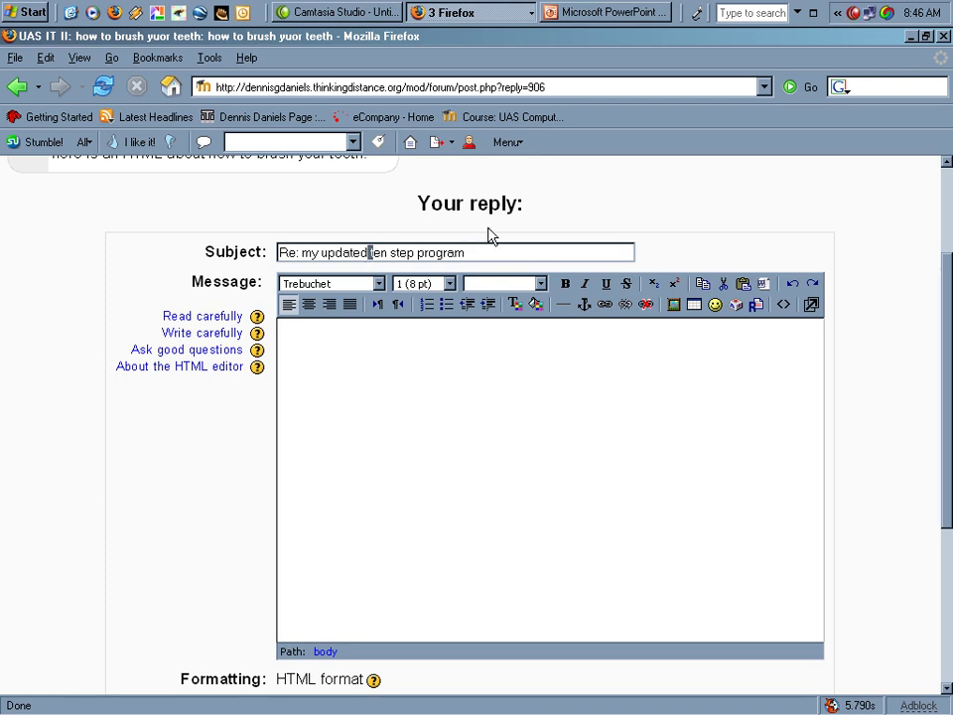
pyautogui.write('T')
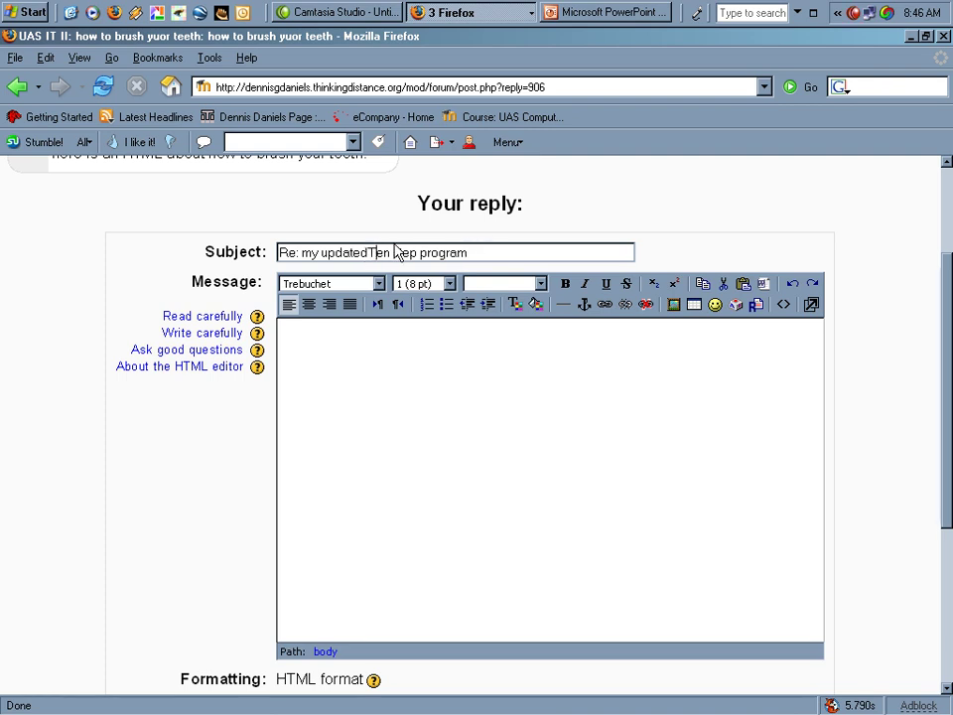
pyautogui.click(369, 253)
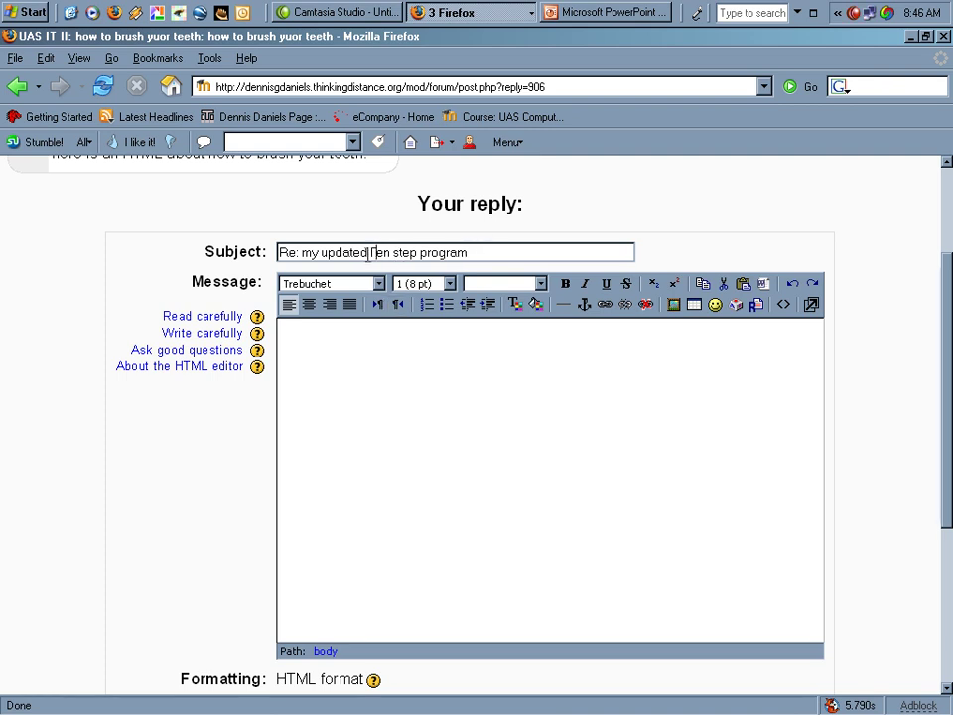
pyautogui.click(391, 381)
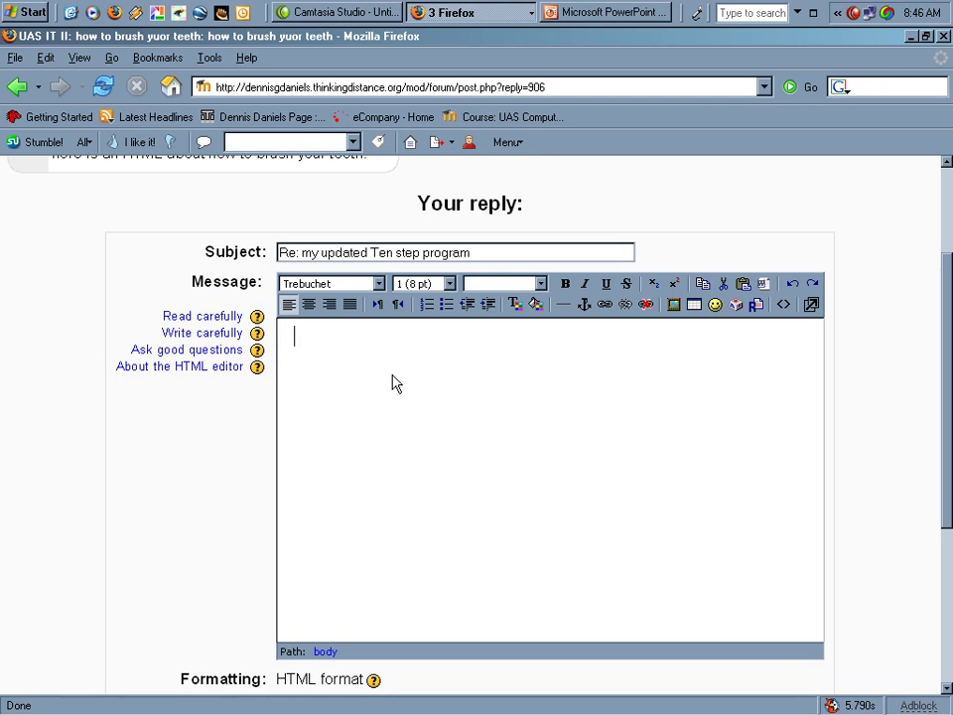
pyautogui.write('ldsjifjdgtkodfkgplghp')
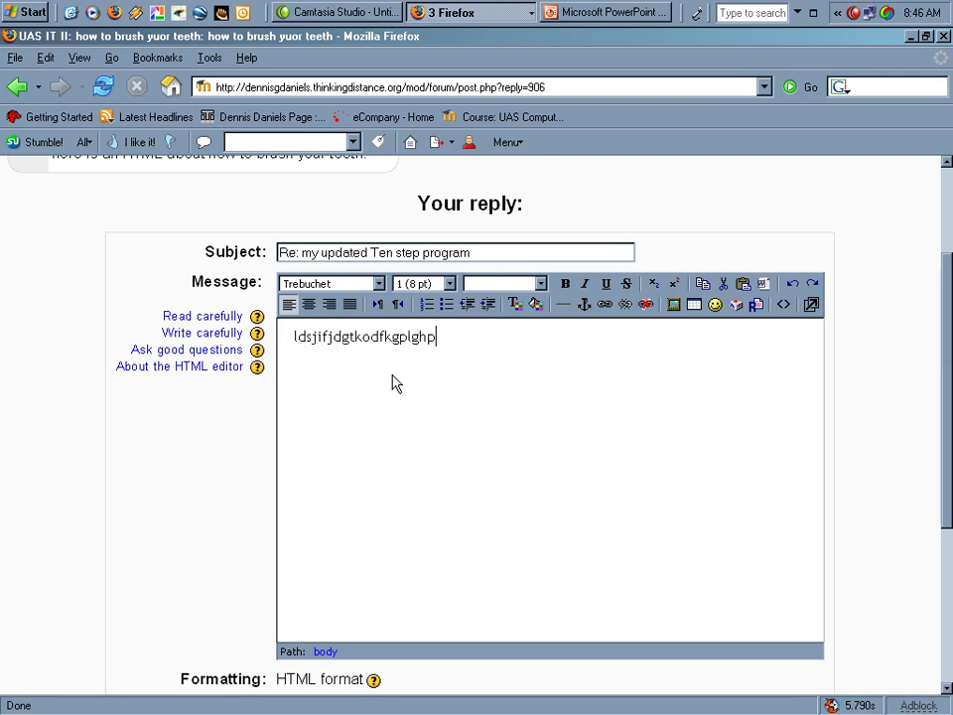
pyautogui.write('dllfdh')
pyautogui.scroll(-5, 401, 390)
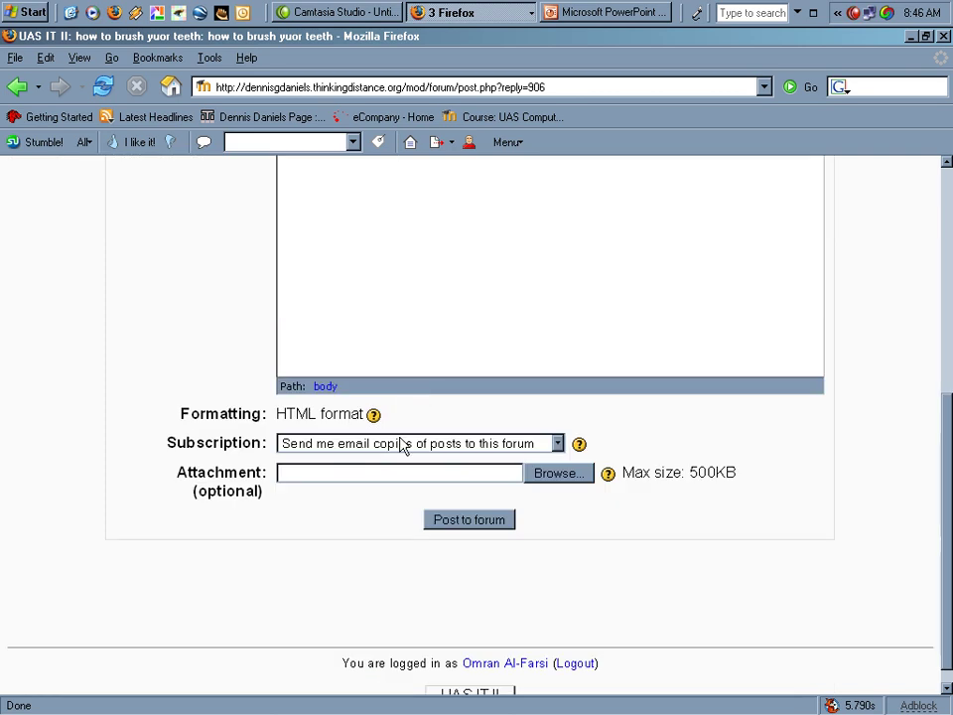
# Attach the steps .mht file from the Desktop, listed in Details view sorted newest first
pyautogui.click(559, 486)
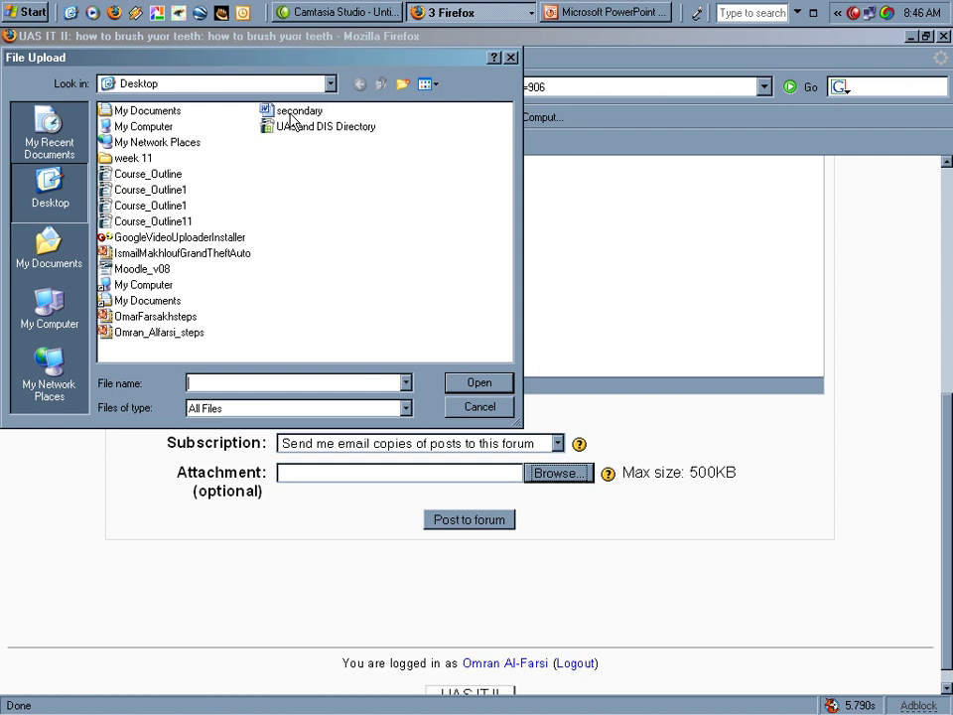
pyautogui.click(437, 90)
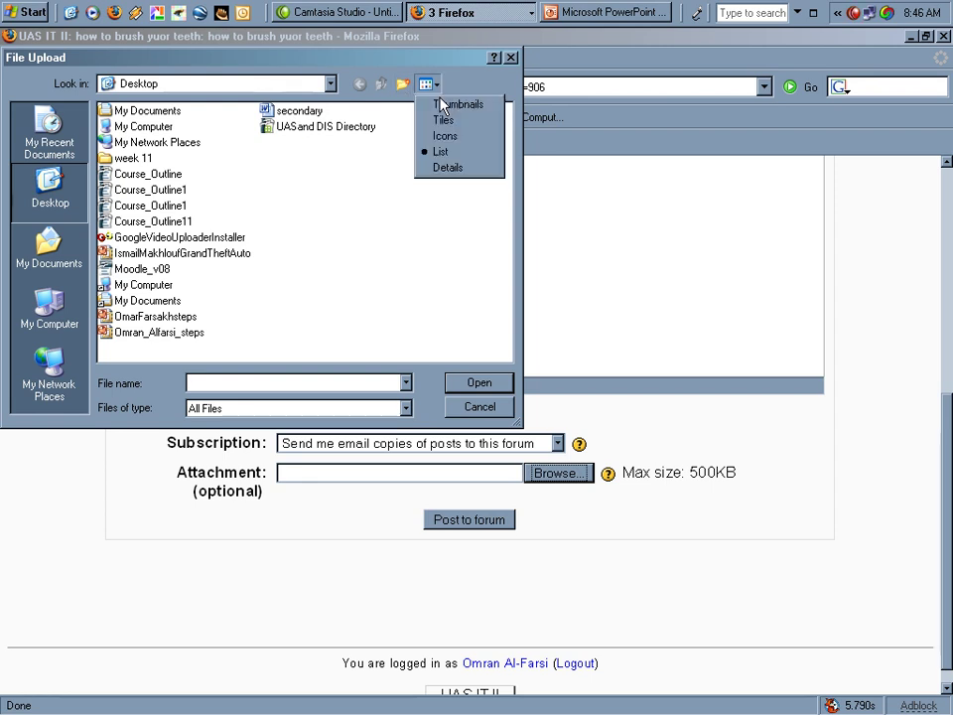
pyautogui.click(442, 104)
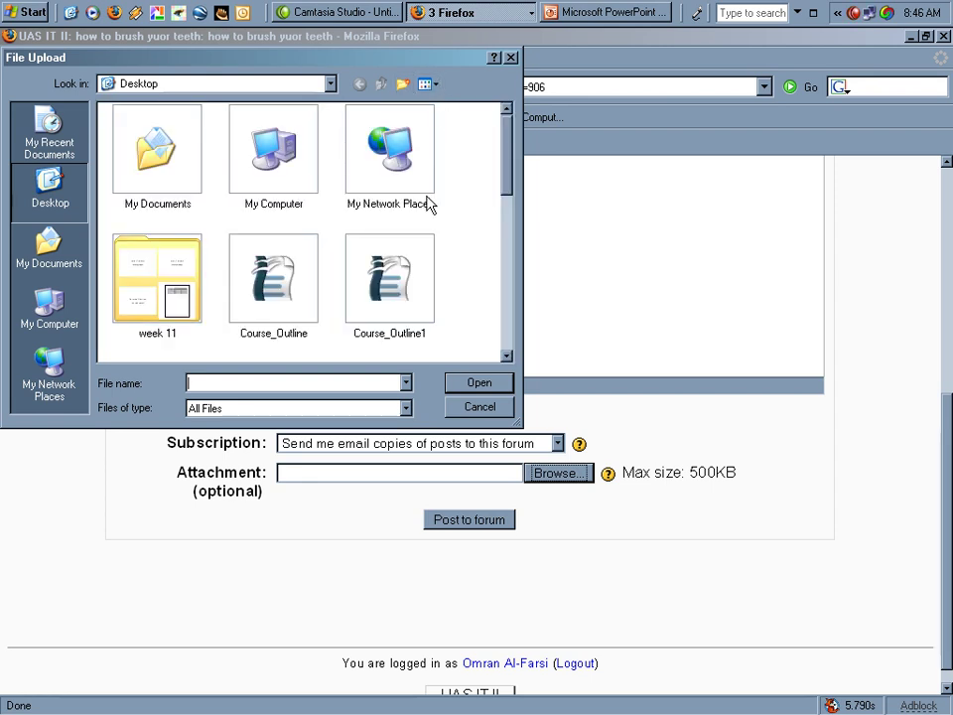
pyautogui.click(426, 85)
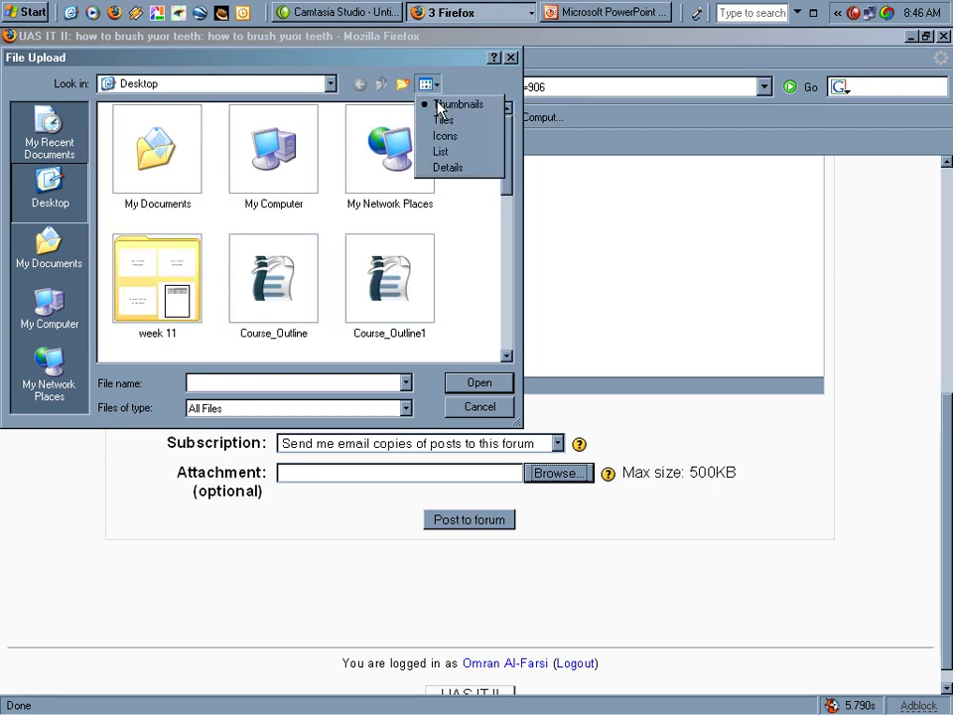
pyautogui.click(446, 166)
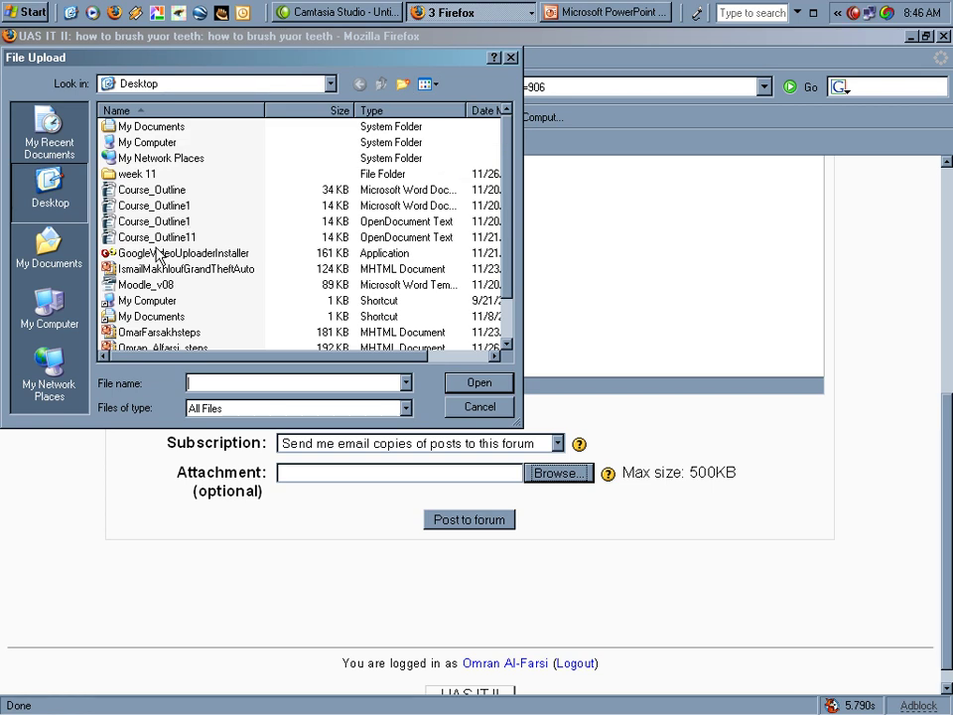
pyautogui.click(483, 112)
pyautogui.click(483, 113)
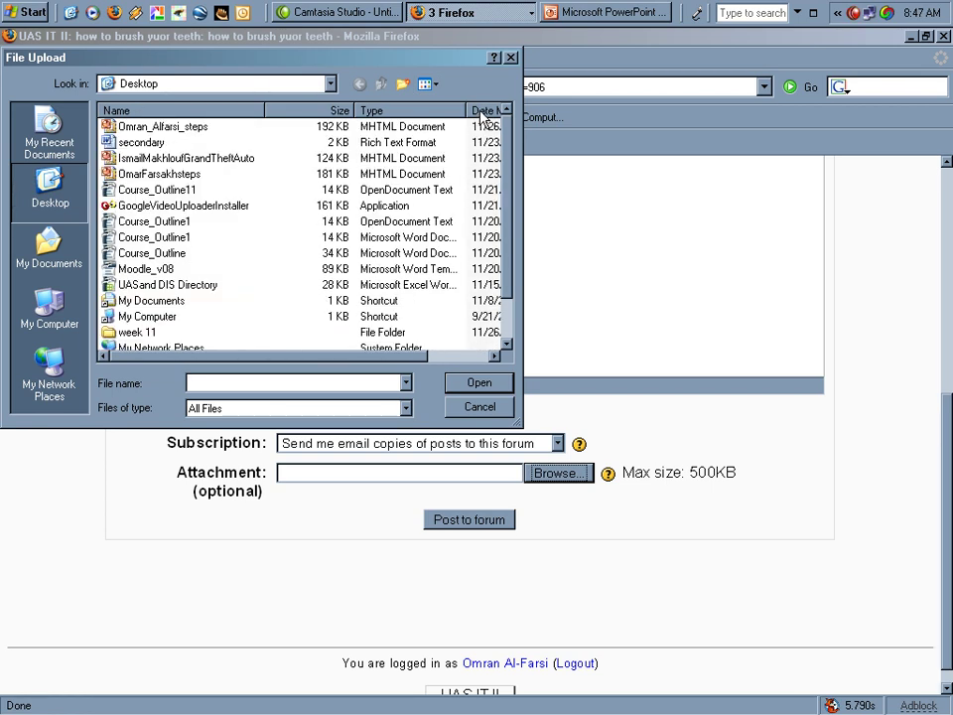
pyautogui.click(157, 129)
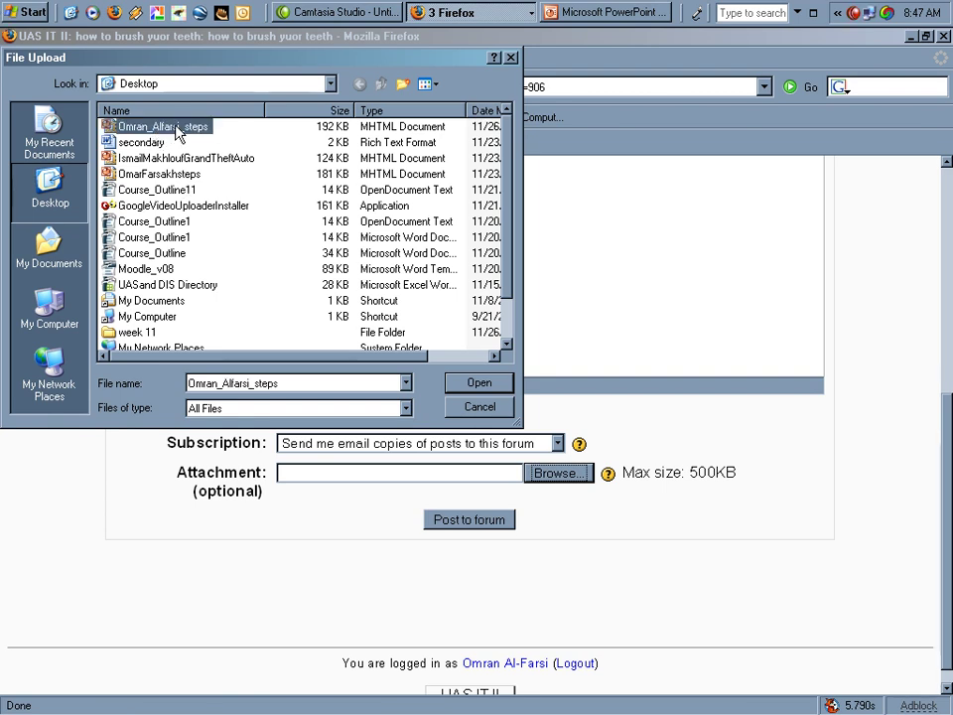
pyautogui.doubleClick(182, 128)
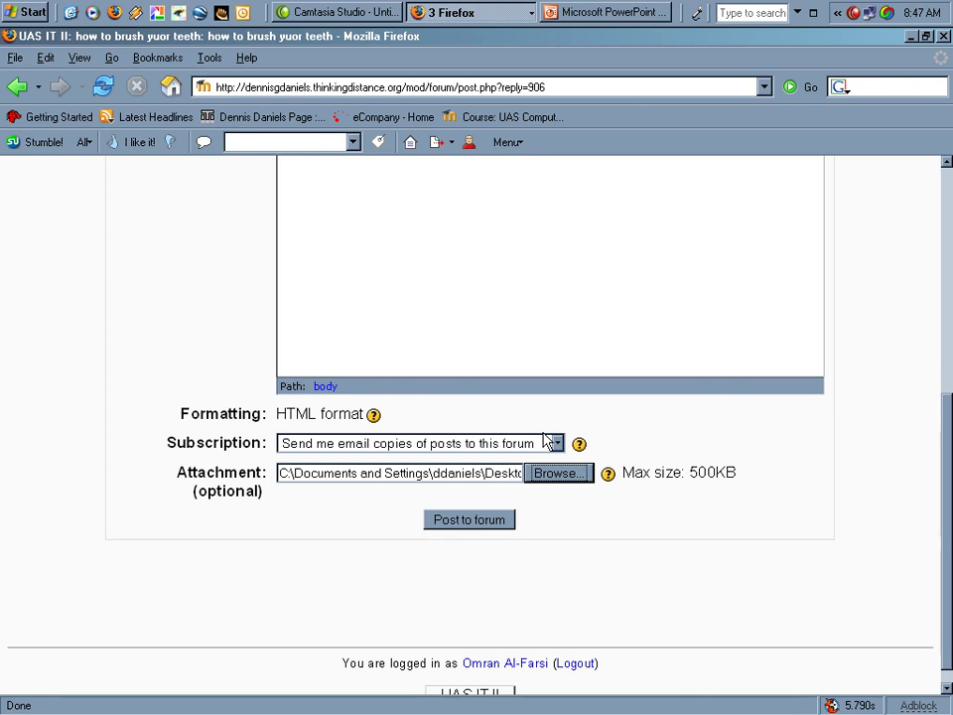
# Replace the placeholder message with 'this is talking about how to brush your Teeth'
pyautogui.scroll(4, 477, 397)
pyautogui.click(479, 289)
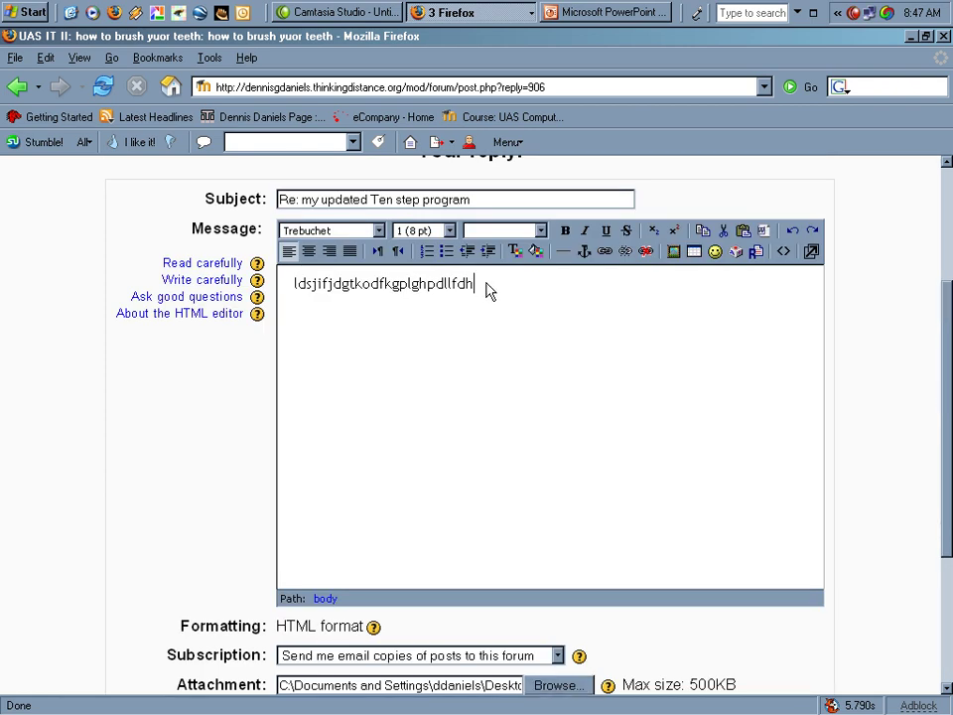
pyautogui.press('BackSpace')
pyautogui.press('BackSpace')
pyautogui.press('BackSpace')
pyautogui.press('BackSpace')
pyautogui.press('BackSpace')
pyautogui.press('BackSpace')
pyautogui.press('BackSpace')
pyautogui.press('BackSpace')
pyautogui.press('BackSpace')
pyautogui.press('BackSpace')
pyautogui.press('BackSpace')
pyautogui.press('BackSpace')
pyautogui.press('BackSpace')
pyautogui.press('BackSpace')
pyautogui.press('BackSpace')
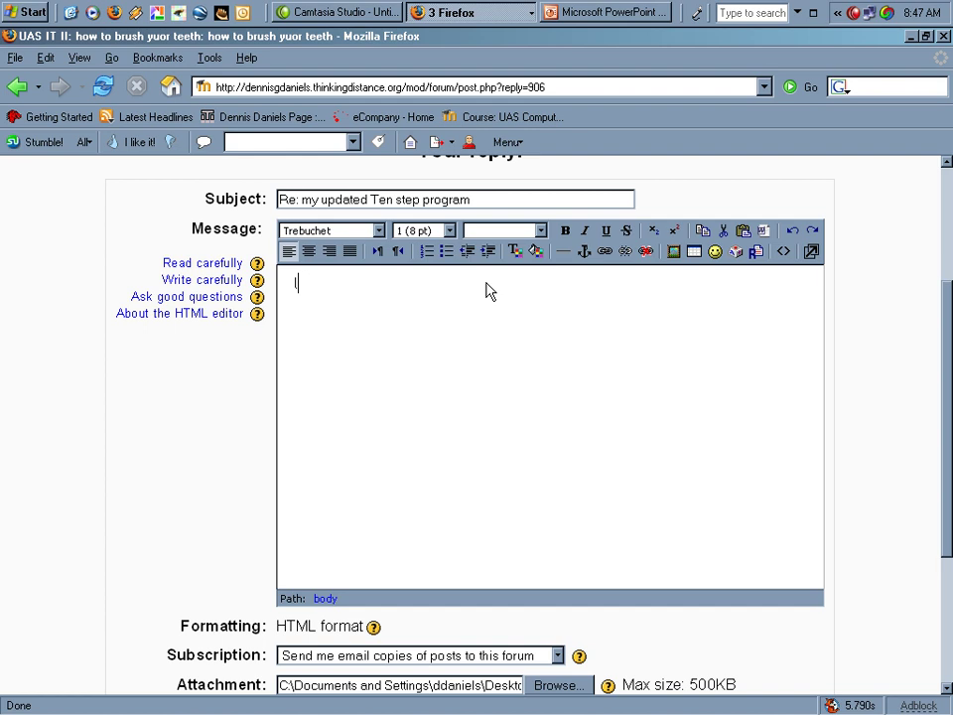
pyautogui.press('BackSpace')
pyautogui.write('th')
pyautogui.write('is is t')
pyautogui.write('alking')
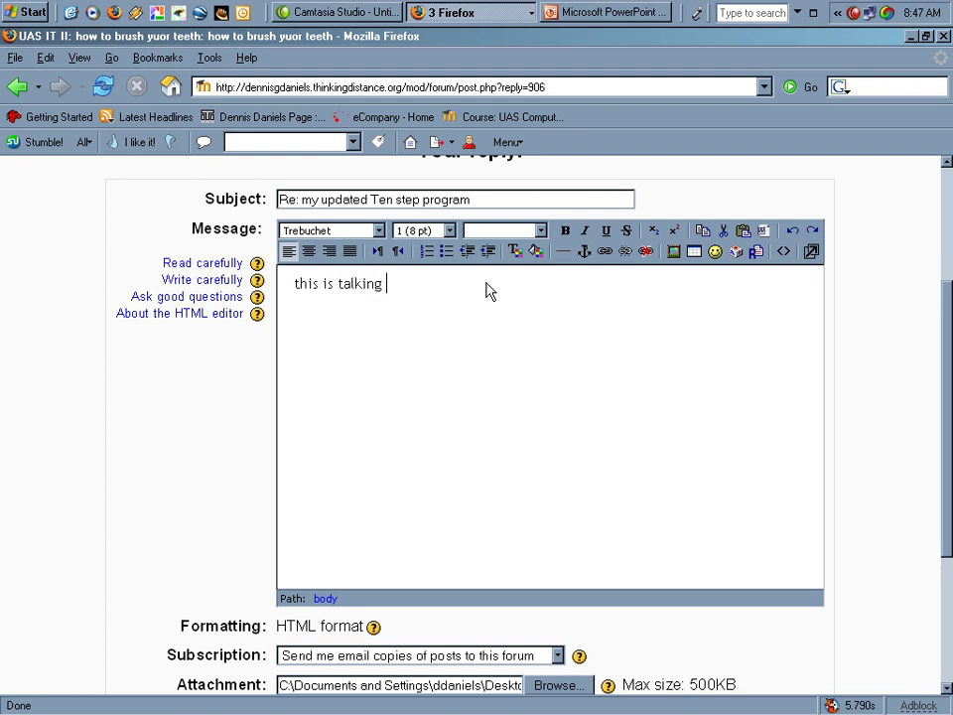
pyautogui.write(' about ')
pyautogui.write('how t')
pyautogui.write('o bru')
pyautogui.write('sh your ')
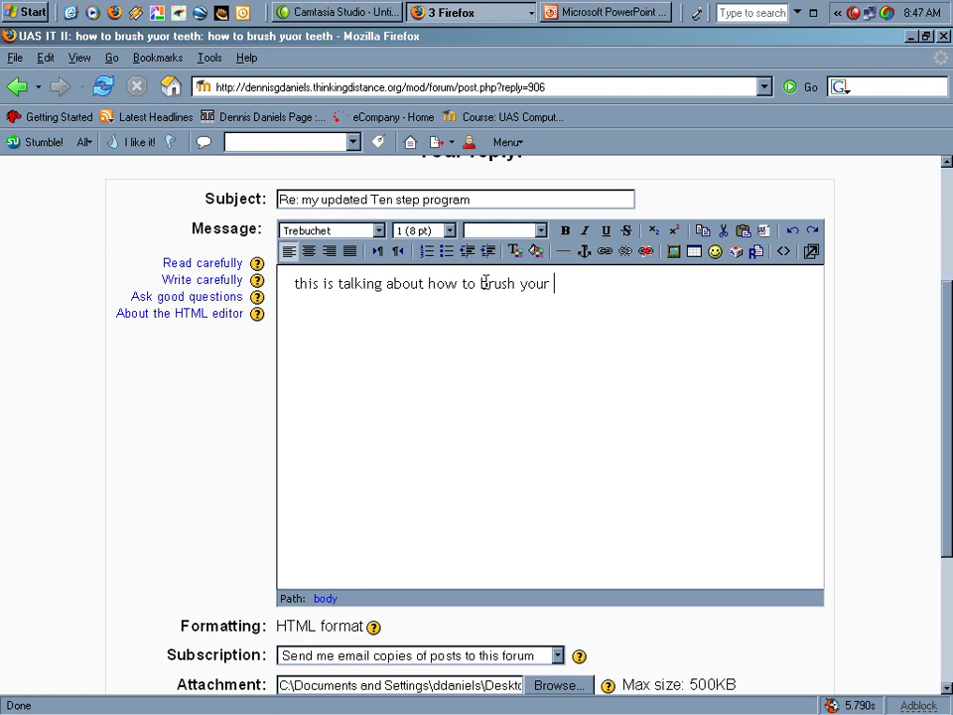
pyautogui.write('T')
pyautogui.write('eeth')
# Capitalise 'This', add 'if you dont know how to brush your teeth.' and post to the forum
pyautogui.click(298, 283)
pyautogui.press('Delete')
pyautogui.write('T')
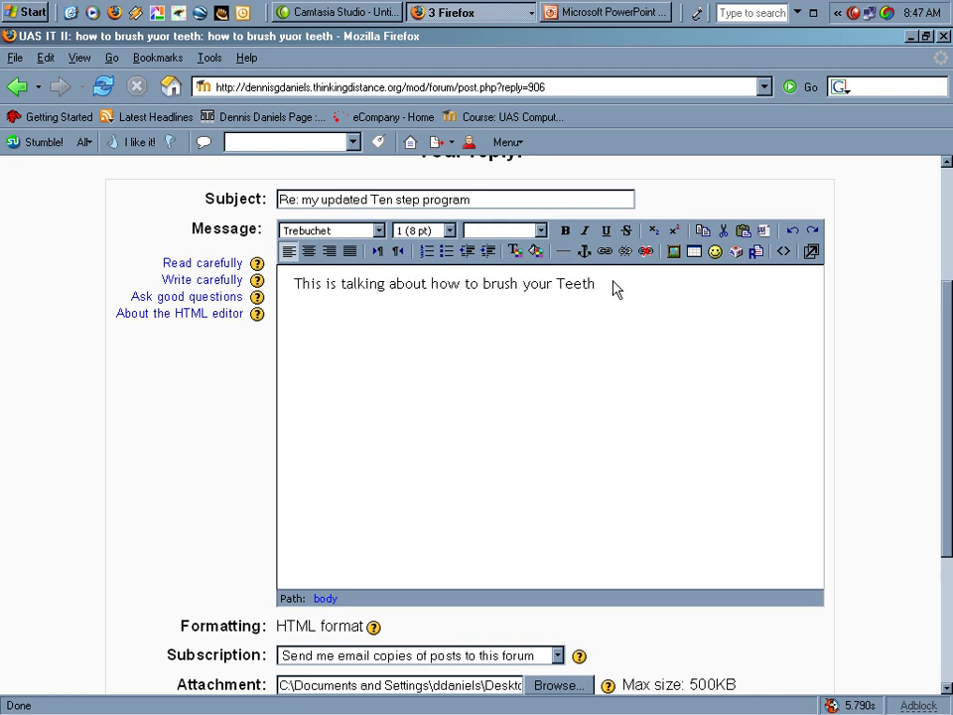
pyautogui.click(640, 284)
pyautogui.write('if you d')
pyautogui.write('ont kn')
pyautogui.write('ow how t')
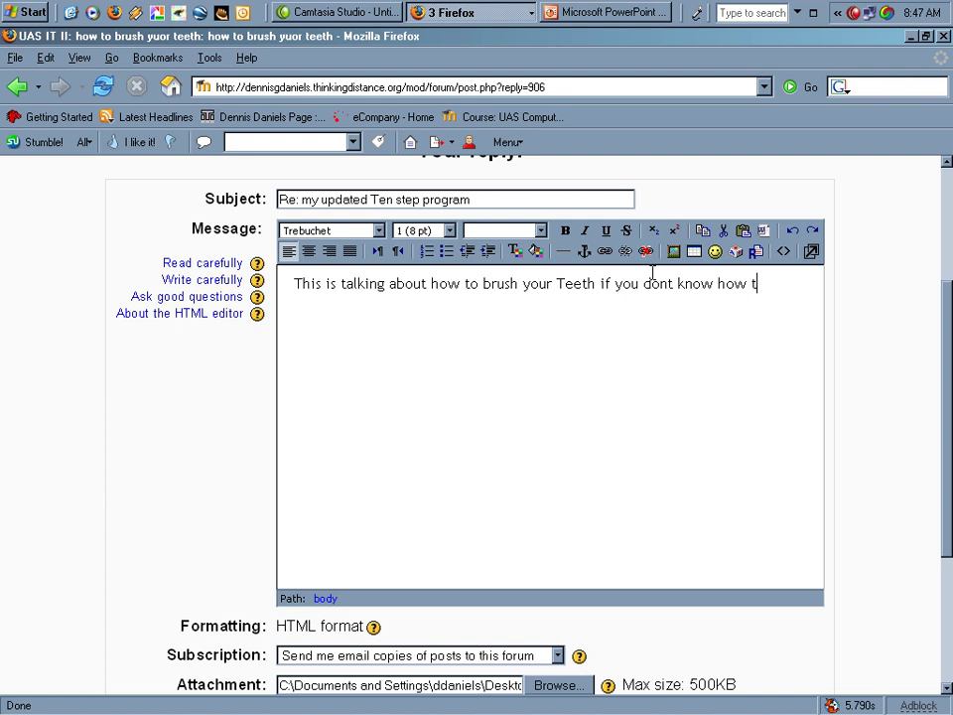
pyautogui.write('o bru')
pyautogui.write('sh your ')
pyautogui.write('teet')
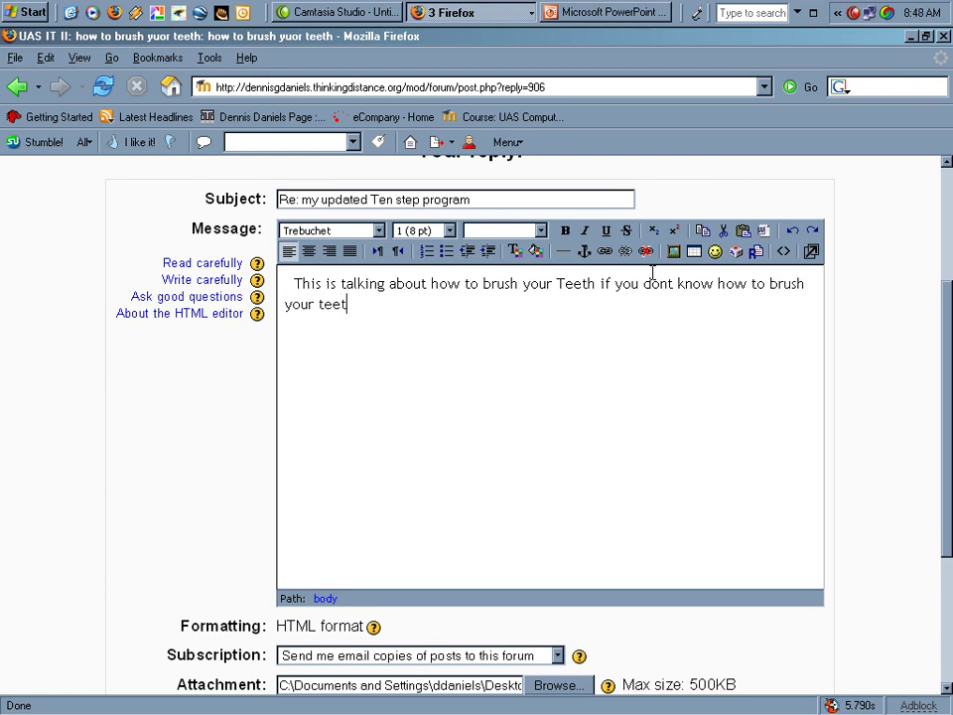
pyautogui.write('h.')
pyautogui.scroll(-5, 687, 260)
pyautogui.click(516, 500)
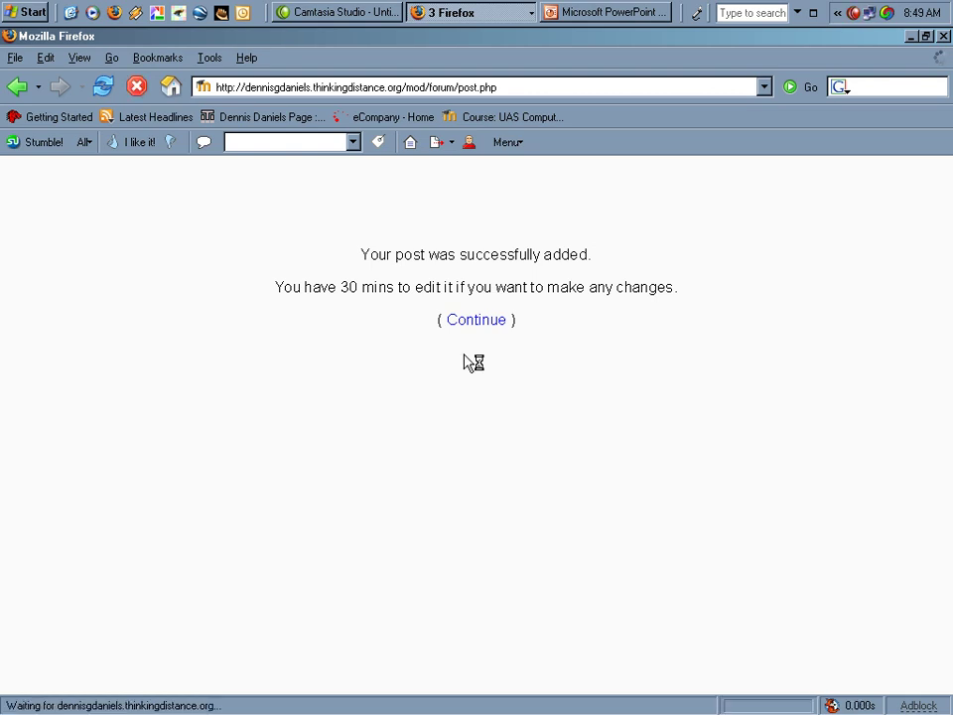
# Continue from the confirmation page back to the discussion thread showing the new reply
pyautogui.click(476, 322)
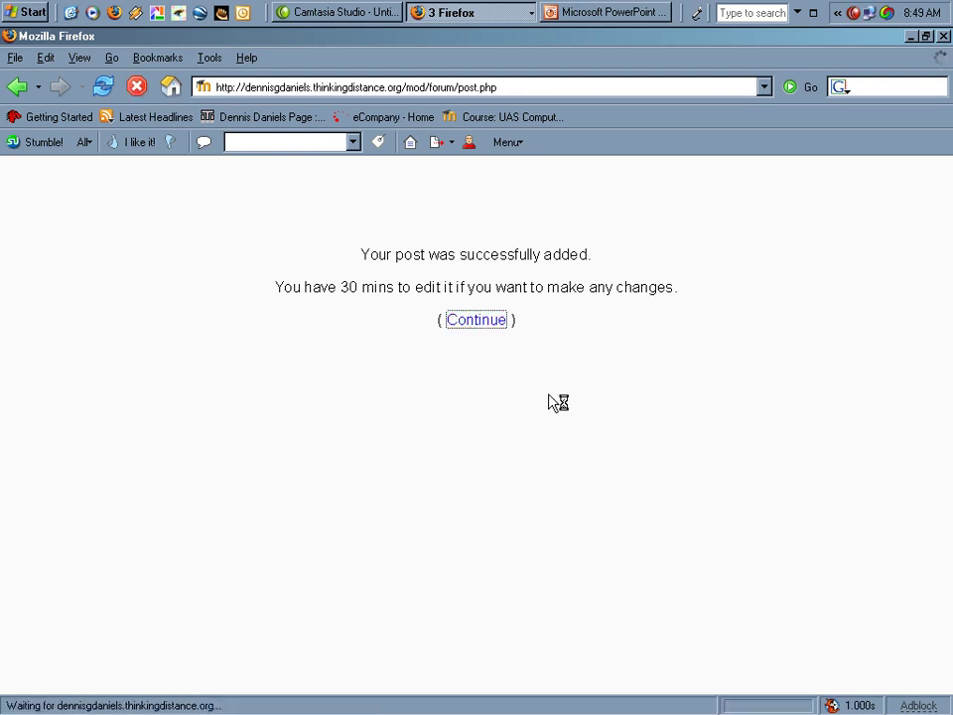